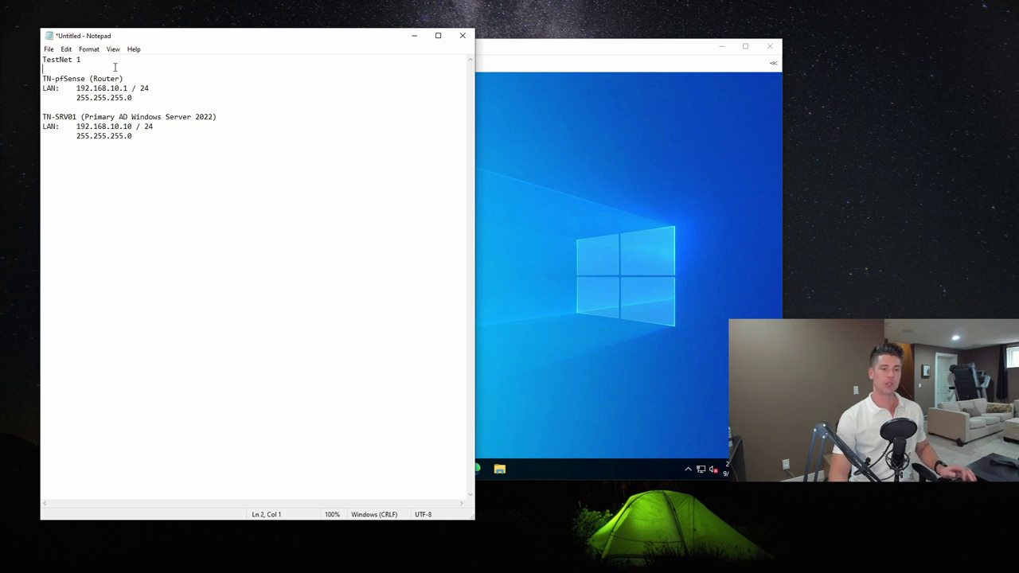
- Insert two extra blank lines between the TestNet 1 heading and the TN-pfSense entry
key(Return)
key(Return)
key(Up)
key(Up)
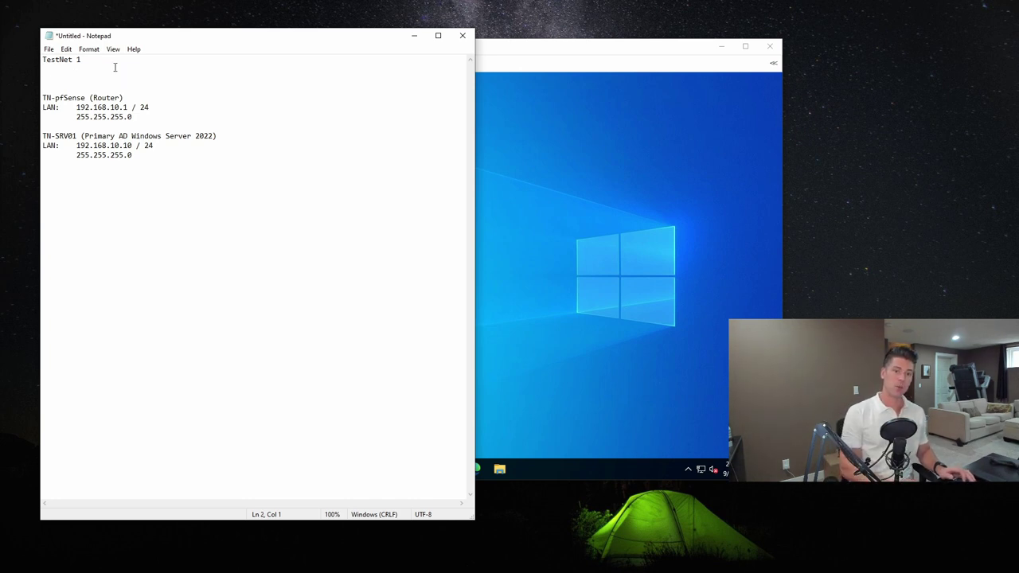
- Add the line "Services: DNS (Internet)" below the subnet mask of the TN-pfSense router entry
click(165, 106)
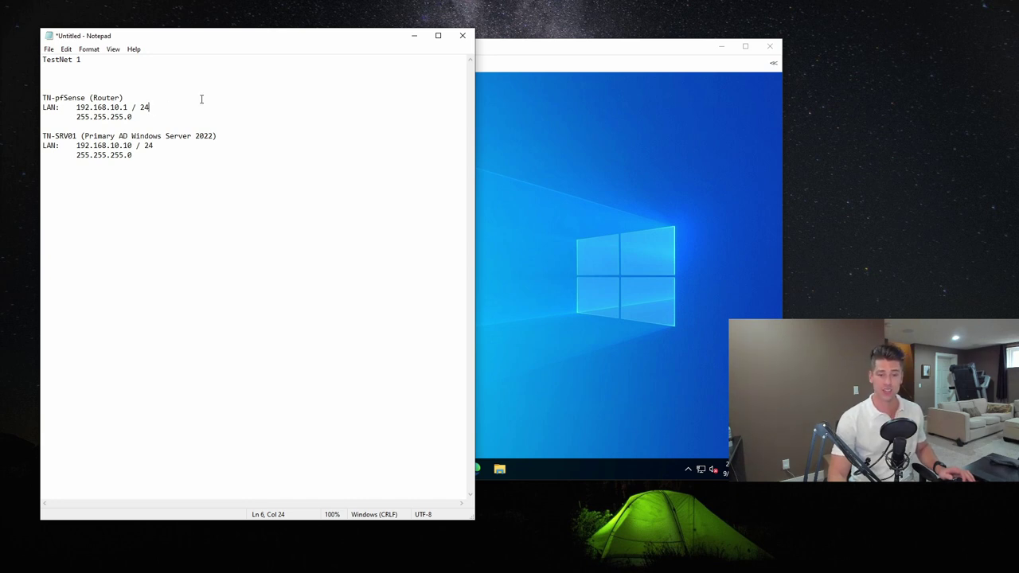
key(Return)
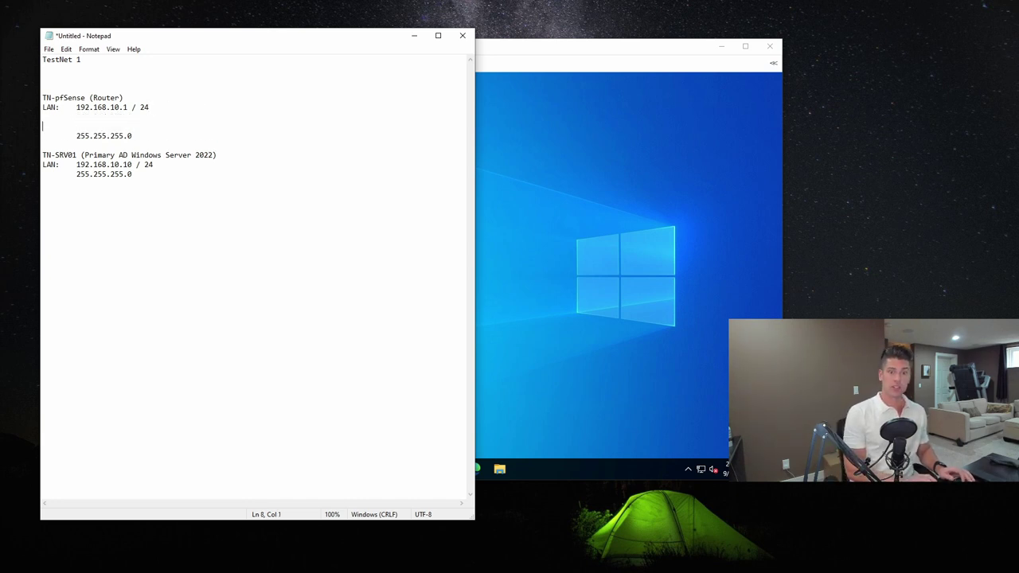
key(BackSpace)
text(\)
key(BackSpace)
key(Right)
key(Down)
key(Return)
key(Return)
key(Up)
key(Up)
text(Services:)
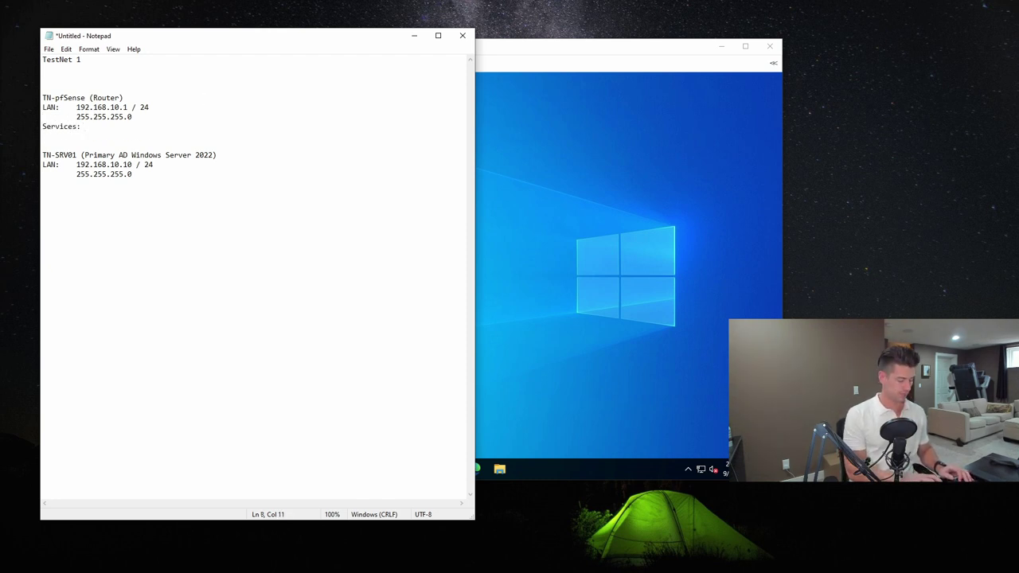
text( DNS (Internet))
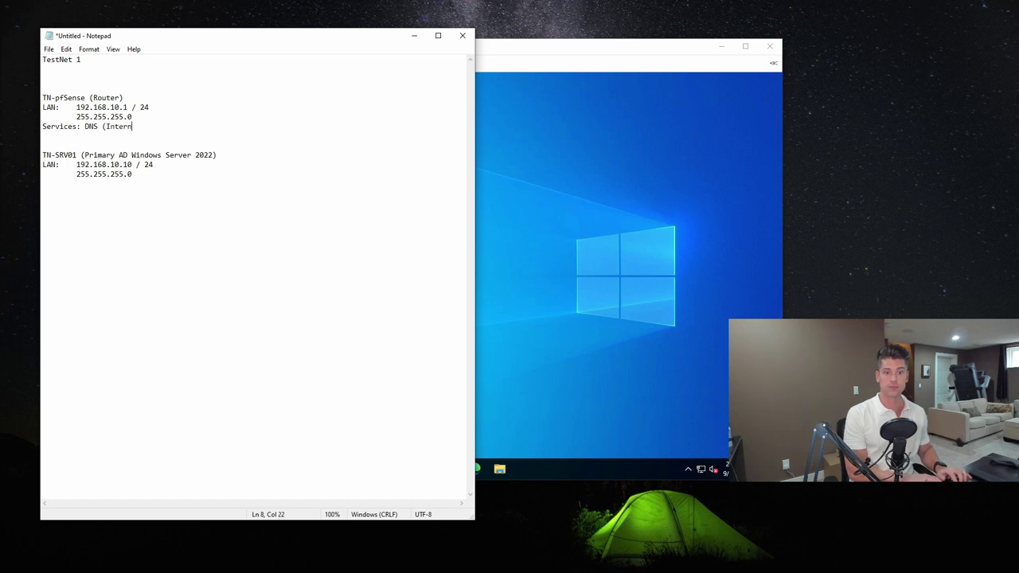
- Add the line "Services: Active Directory Domain Controller" below the subnet mask of the TN-SRV01 entry
click(262, 230)
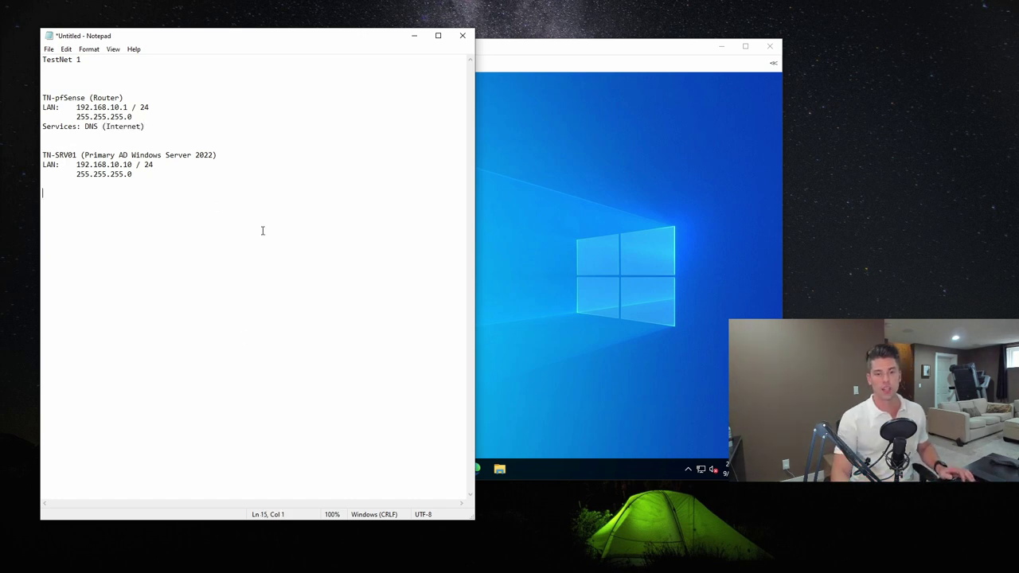
text(Services:)
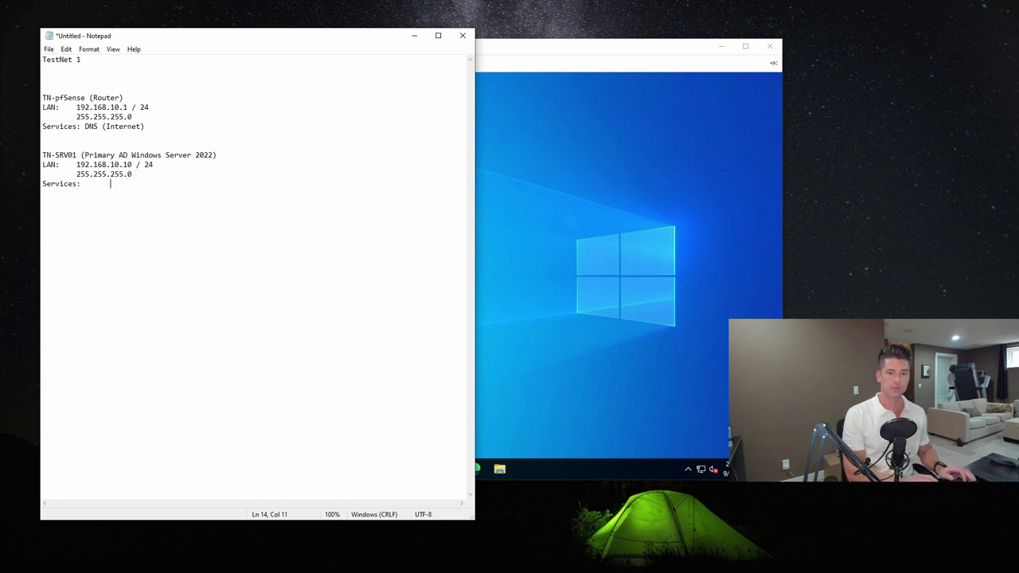
text( Active D)
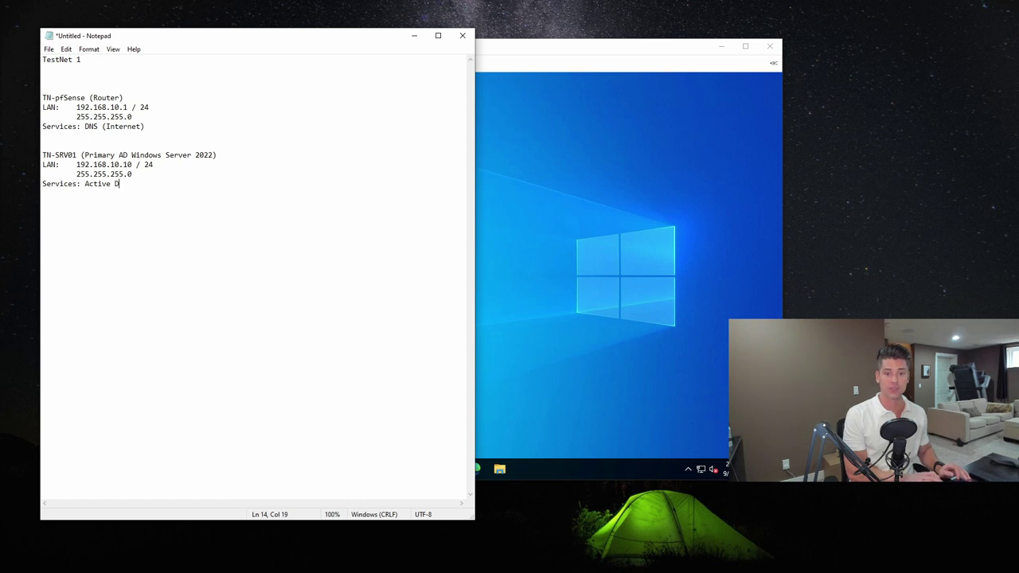
text(irectory Domain Controller)
- Add an "Active Directory" section under the TestNet 1 heading with a "Domain:" line giving the site's domain name
click(61, 77)
text(Active )
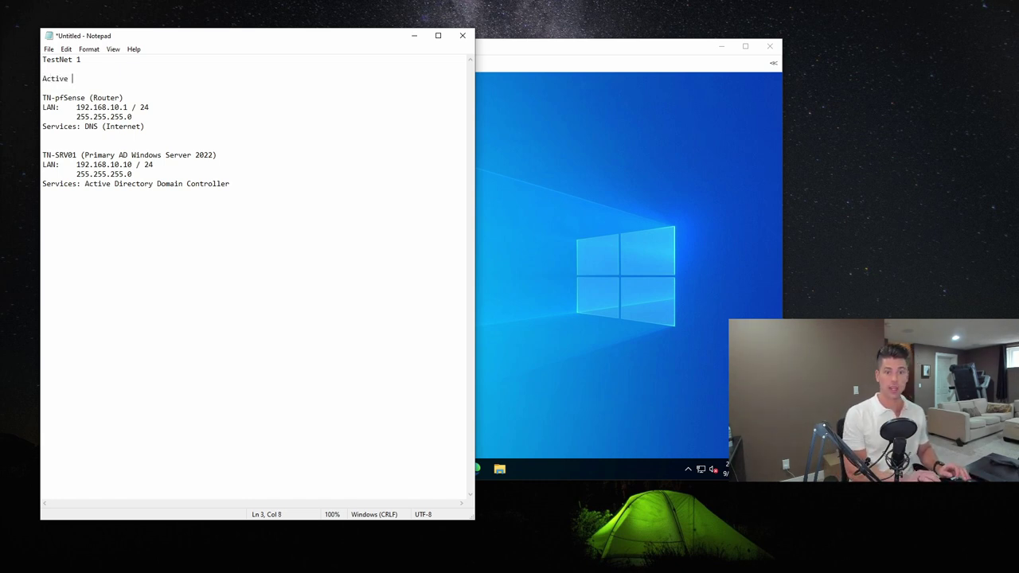
text(Directory)
key(Return)
text(Domain:)
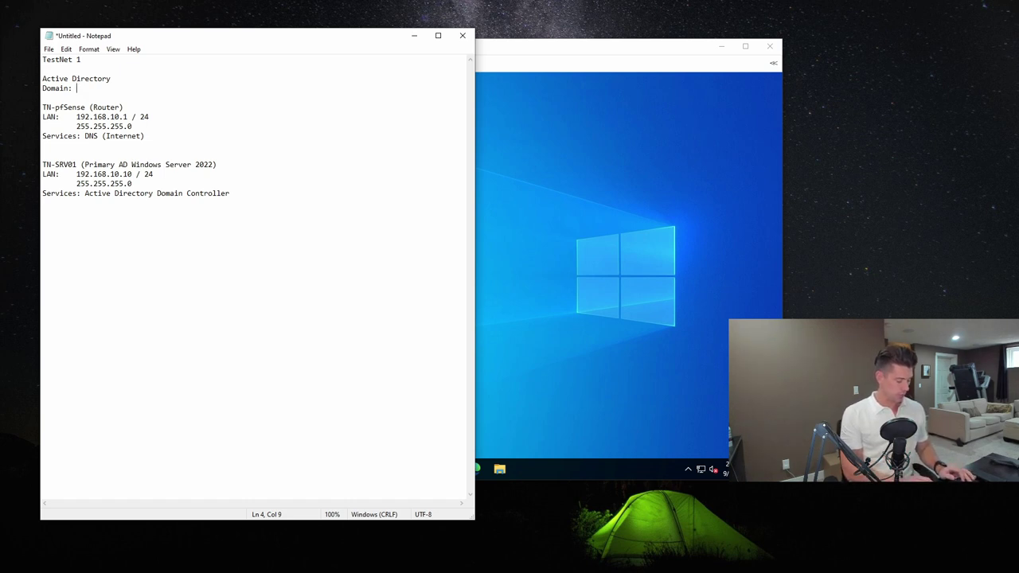
text(StephenWag)
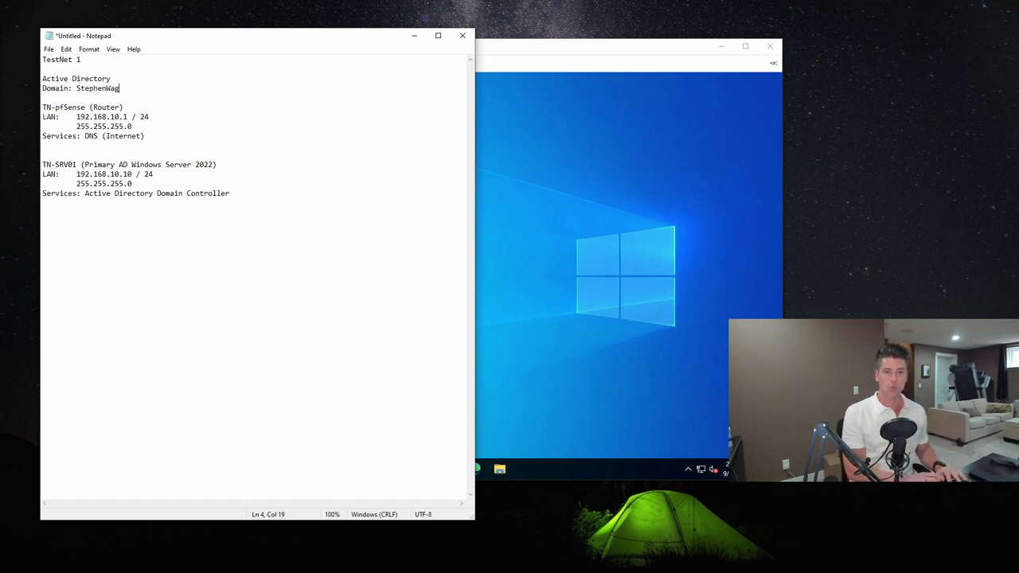
text(ner.com)
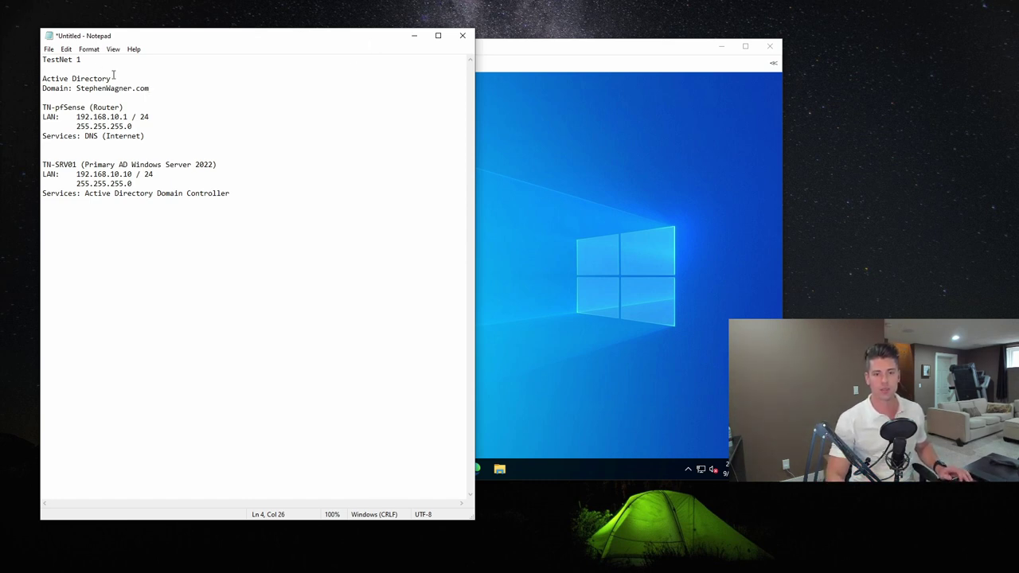
- Switch to the TN-SRV01 VMware Remote Console and launch Server Manager on the server
click(573, 53)
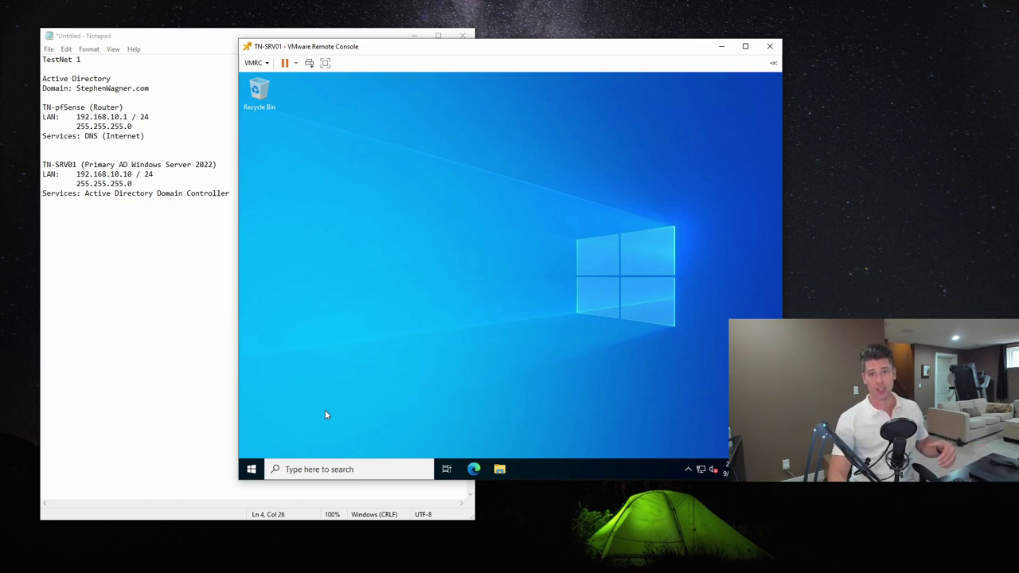
click(250, 469)
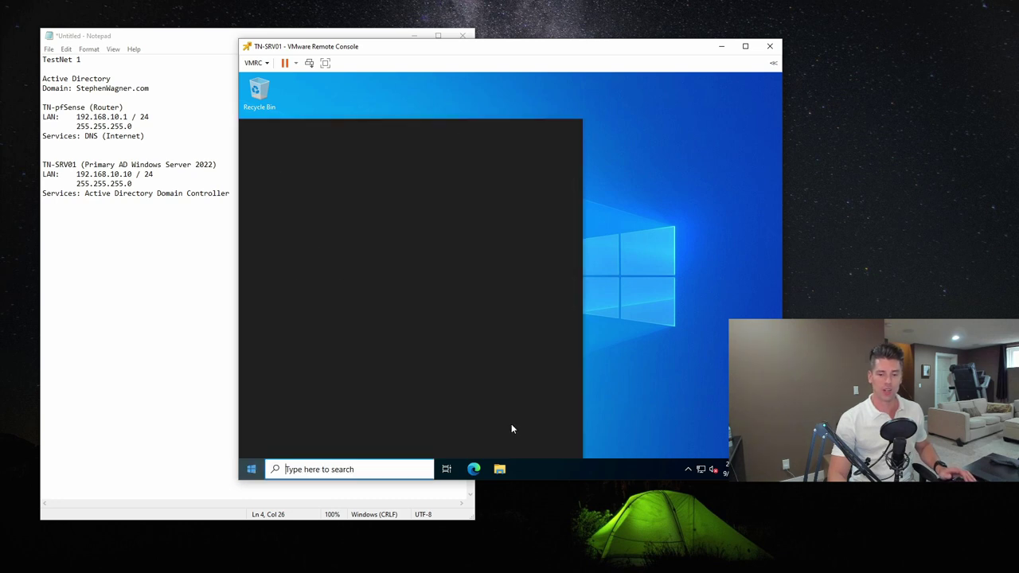
text(server)
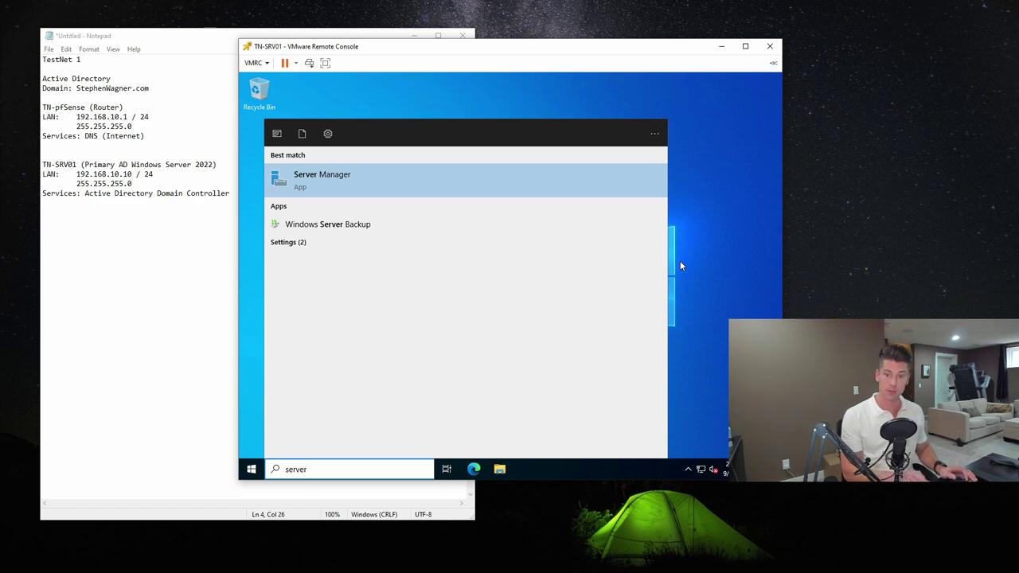
key(Return)
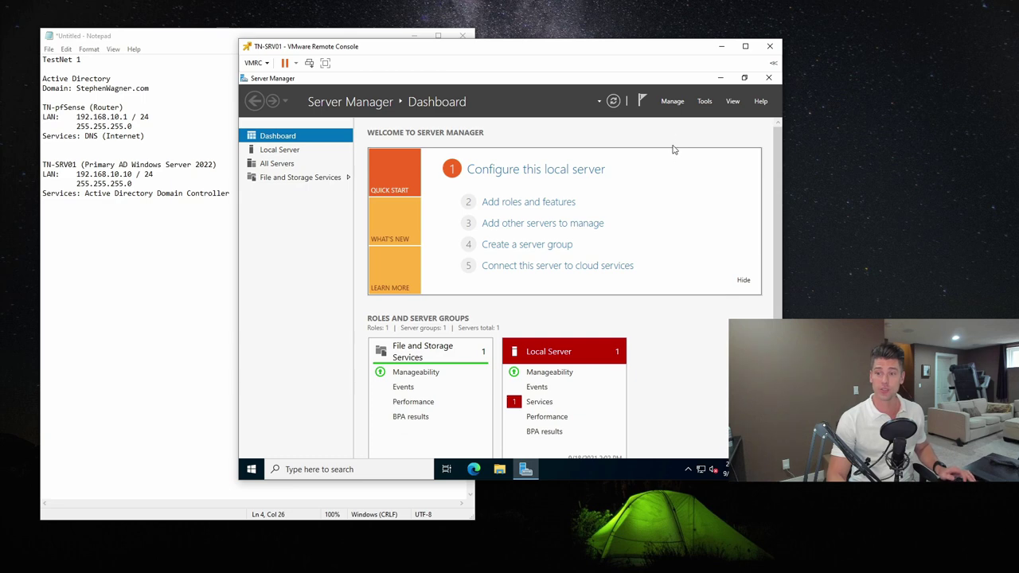
- Start the Add Roles and Features Wizard and choose a role-based or feature-based installation on TN-SRV01 from the server pool
click(674, 103)
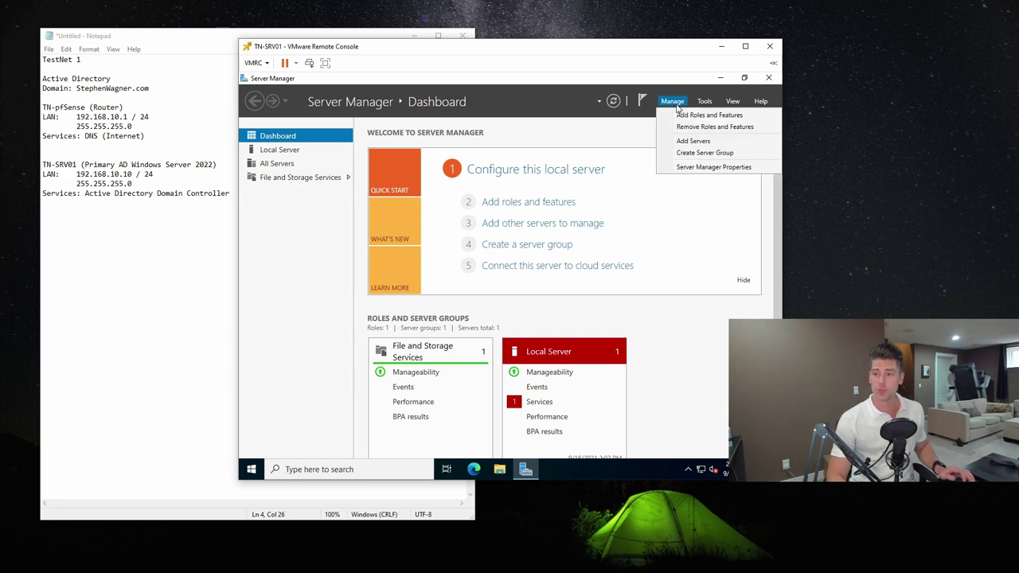
click(717, 117)
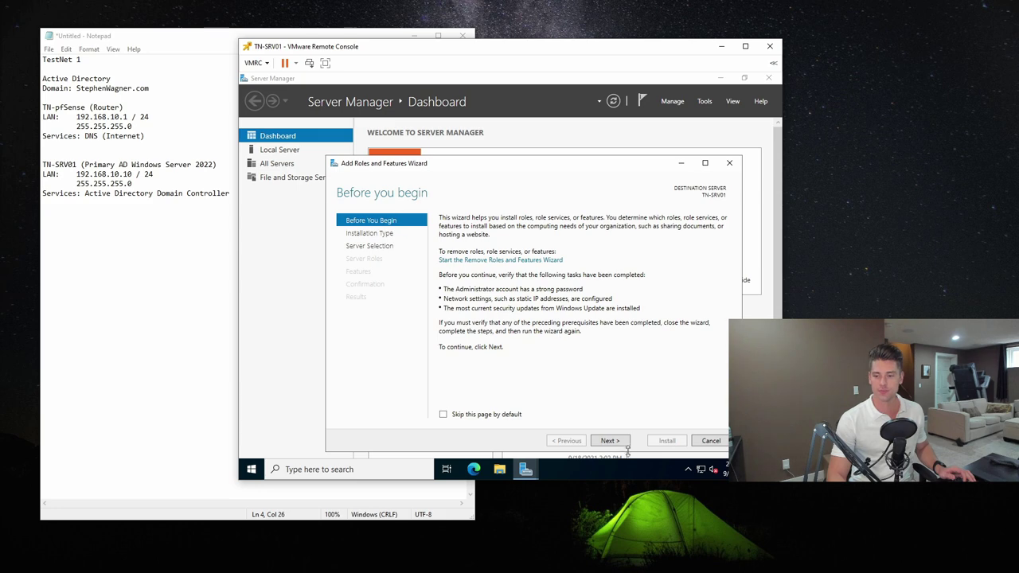
click(617, 443)
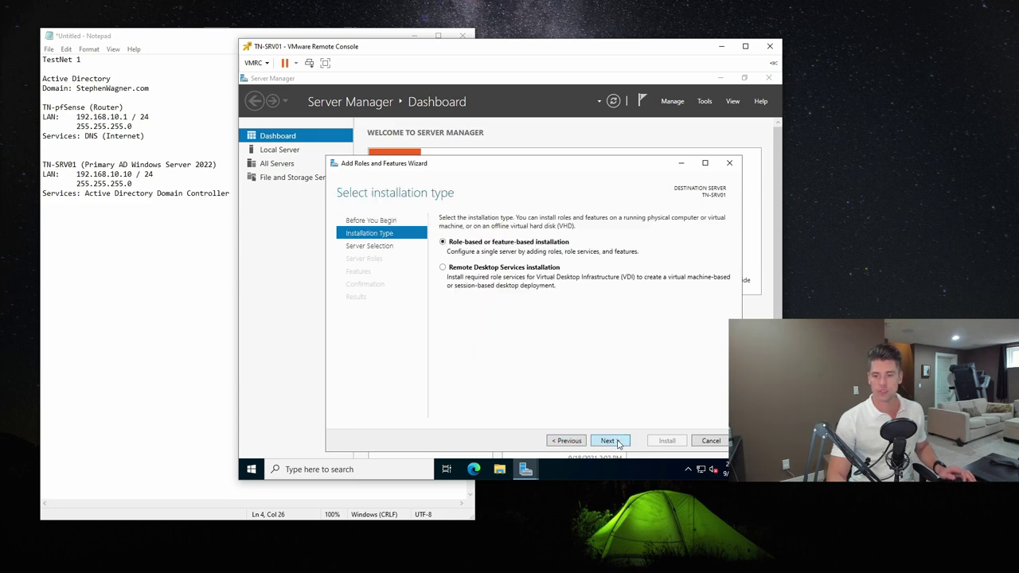
click(608, 441)
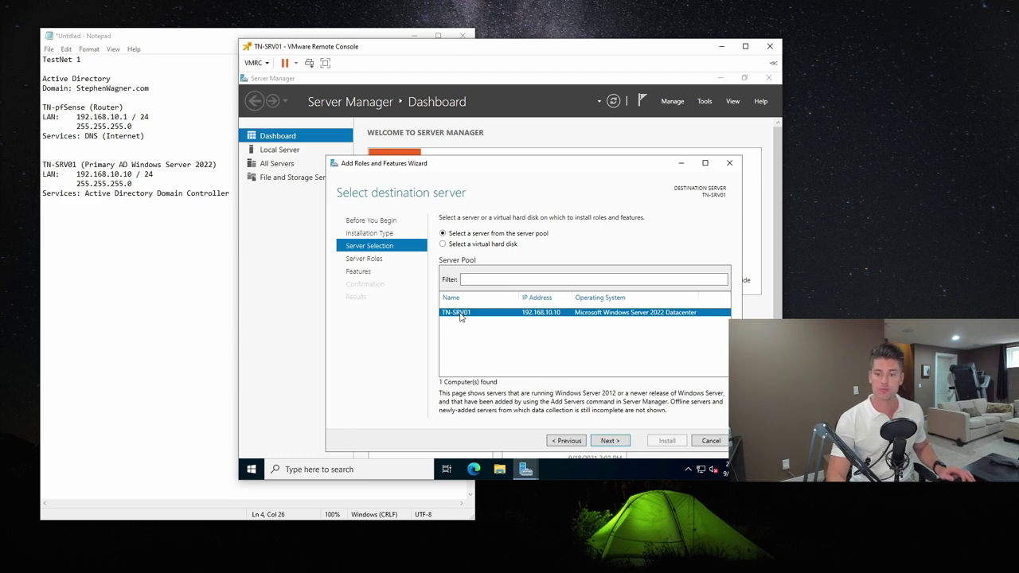
click(612, 441)
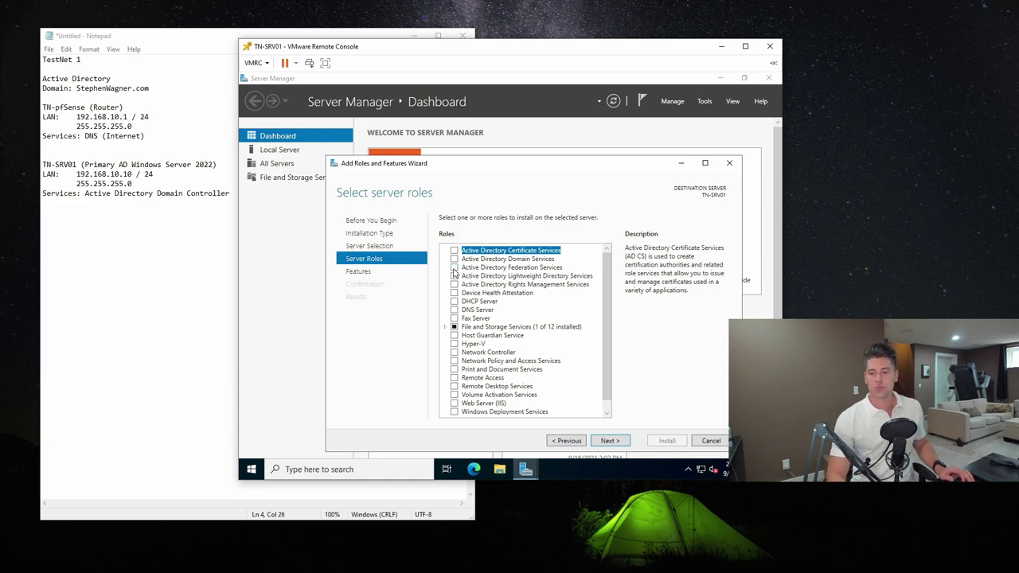
- Select the Active Directory Domain Services role and add its required features, including the management tools
click(455, 259)
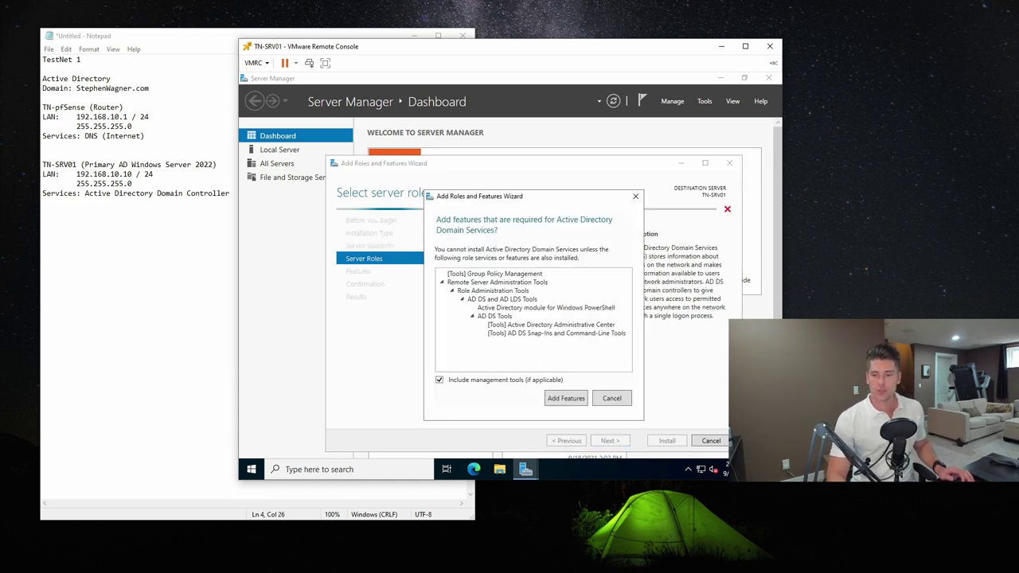
drag(570, 199, 427, 89)
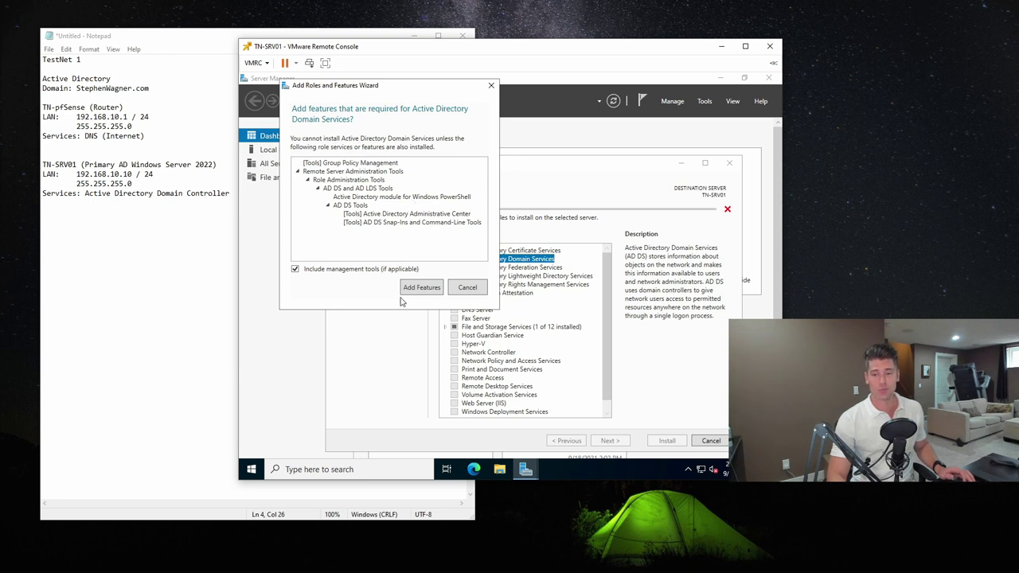
click(425, 288)
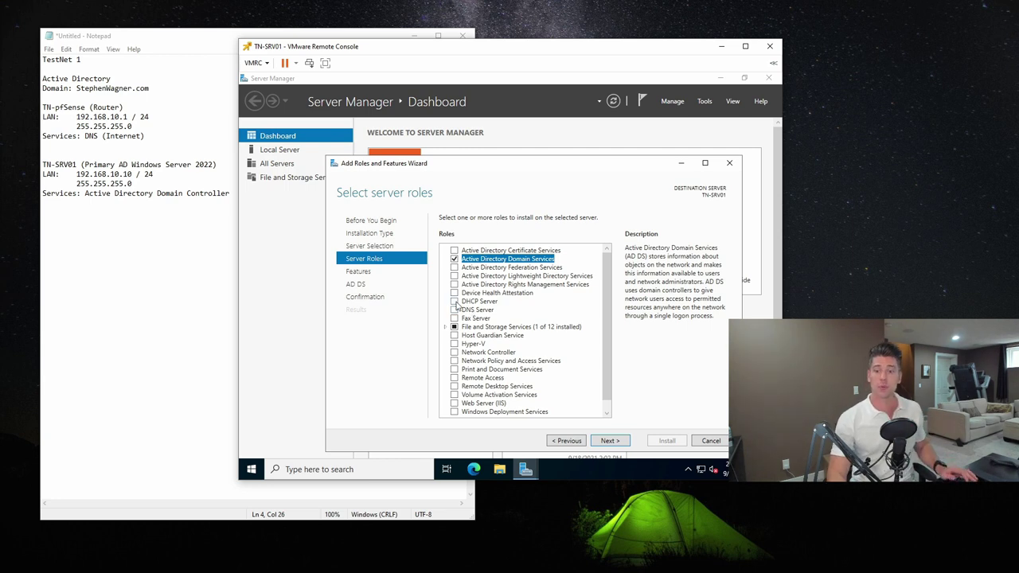
- Add the DHCP Server and DNS Server roles with their management tools and accept the role selection
click(455, 301)
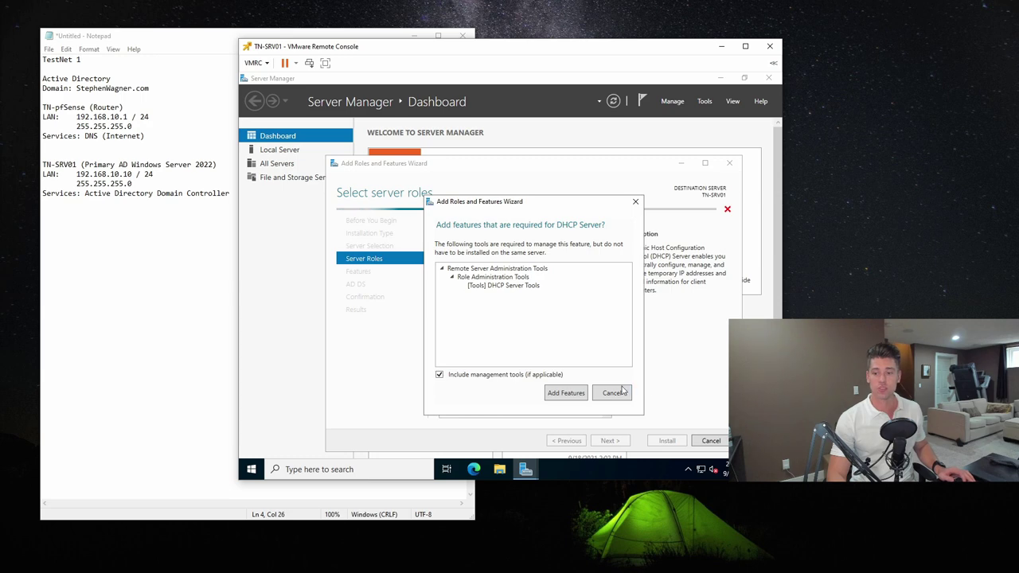
click(570, 395)
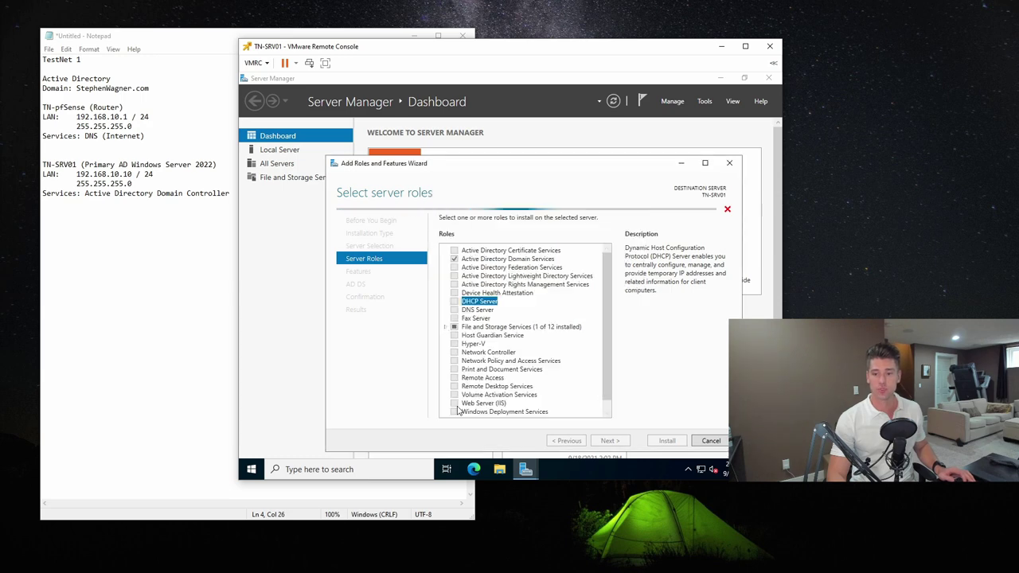
click(454, 311)
click(570, 395)
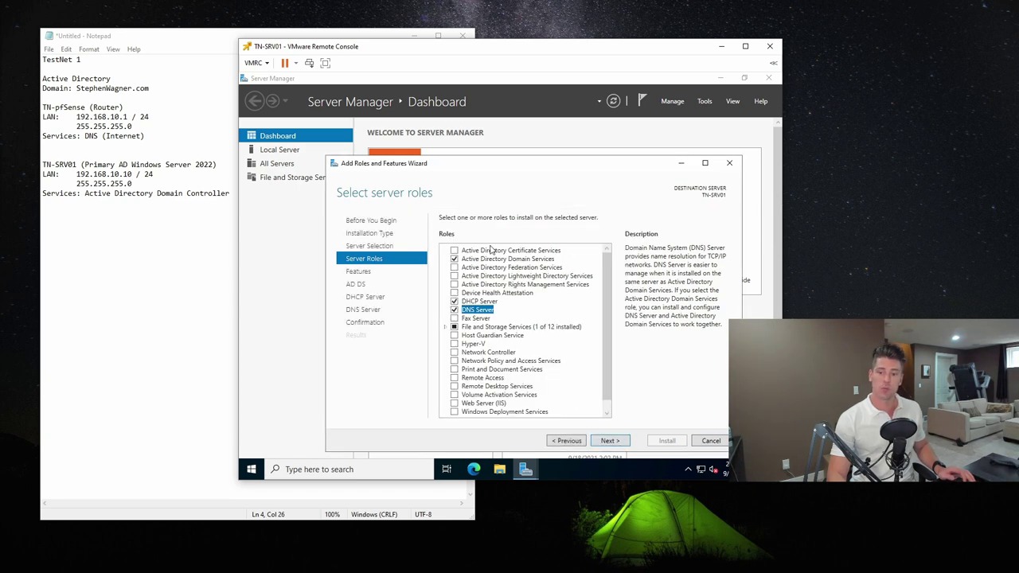
click(608, 440)
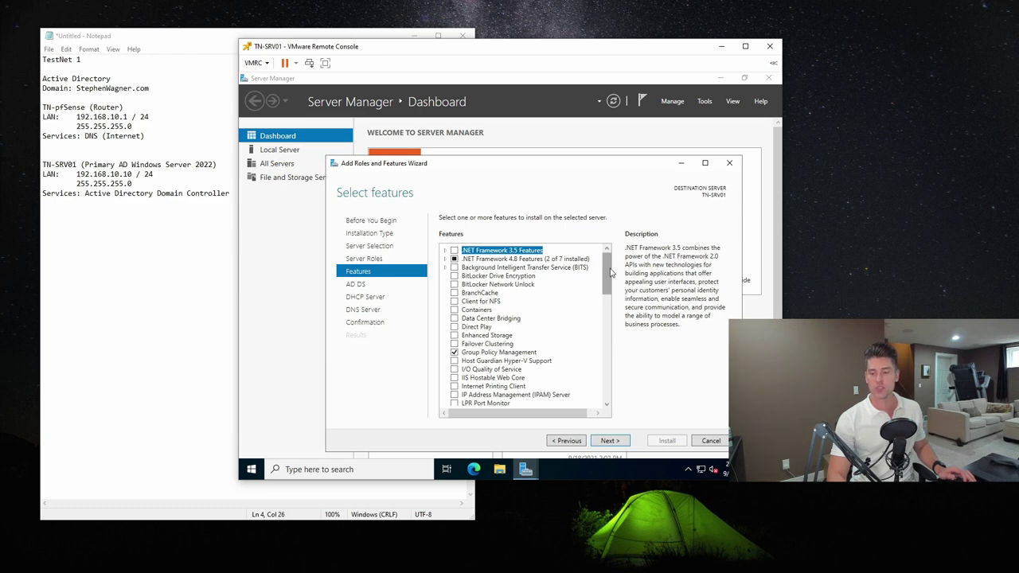
- Look through the feature list and accept the preselected features without adding any
drag(609, 270, 607, 334)
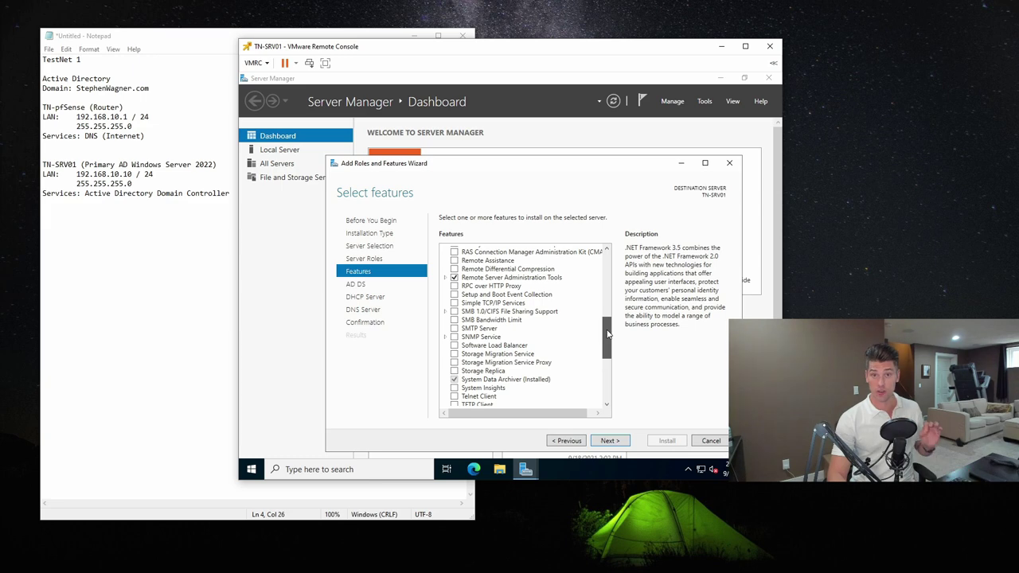
drag(607, 335, 610, 402)
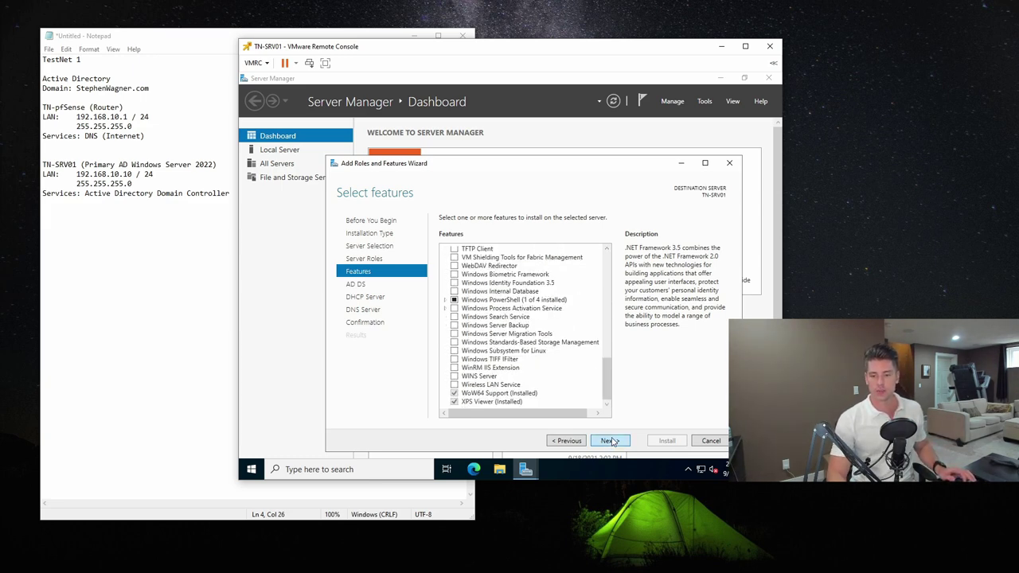
click(610, 441)
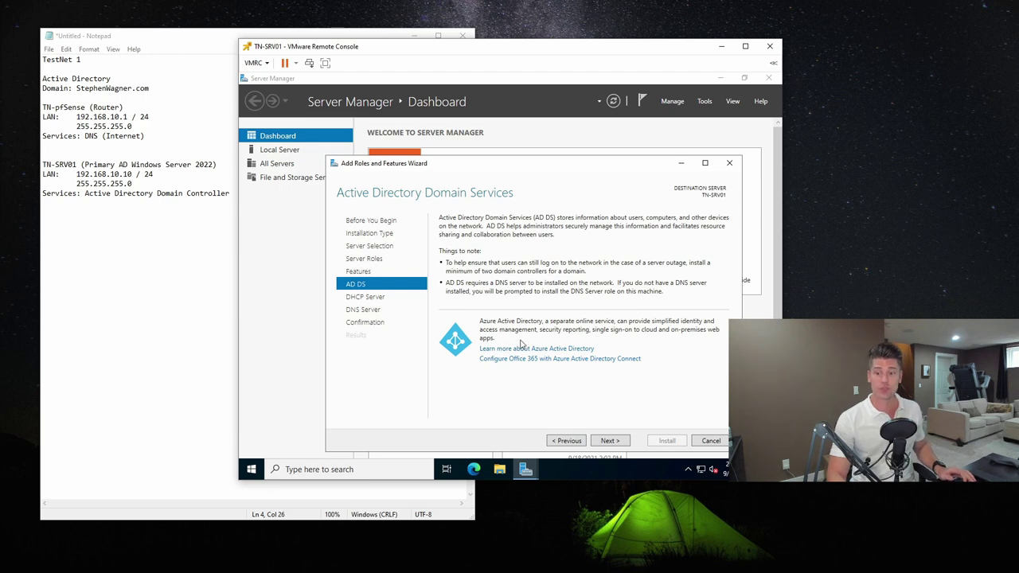
- Proceed past the AD DS, DHCP Server and DNS Server information pages and review the installation selections
click(617, 444)
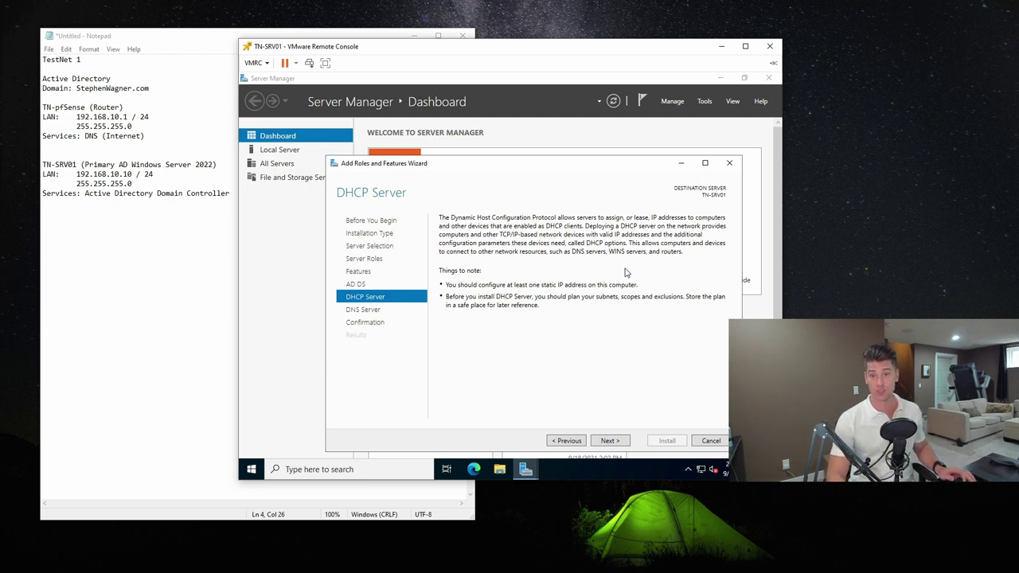
click(626, 439)
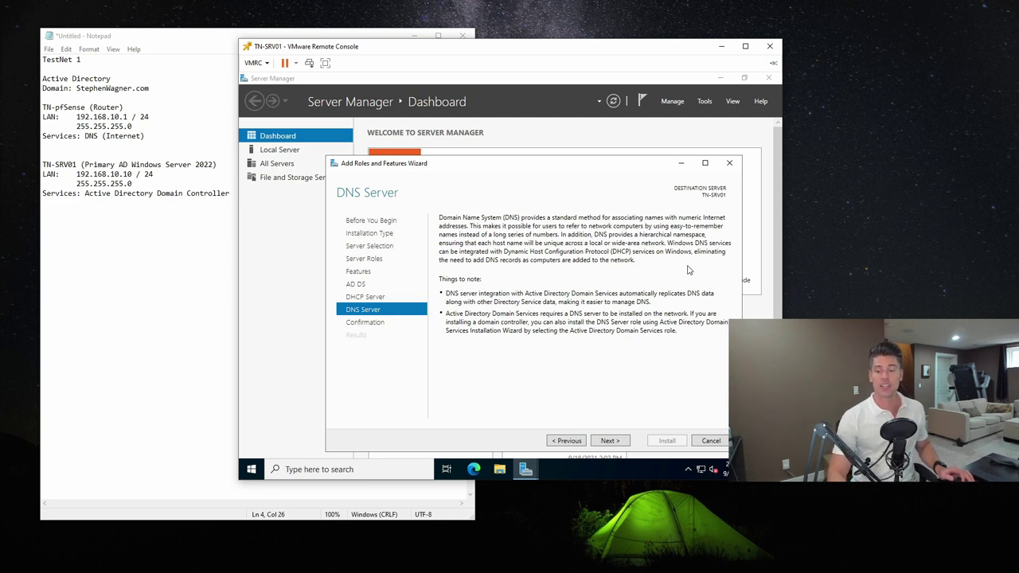
click(622, 440)
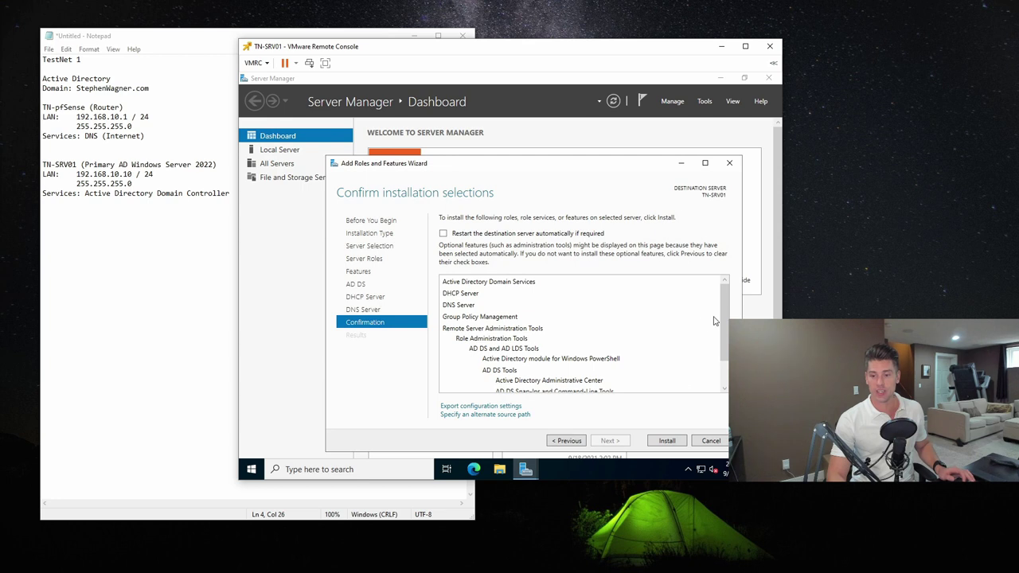
scroll(725, 310, down, 1)
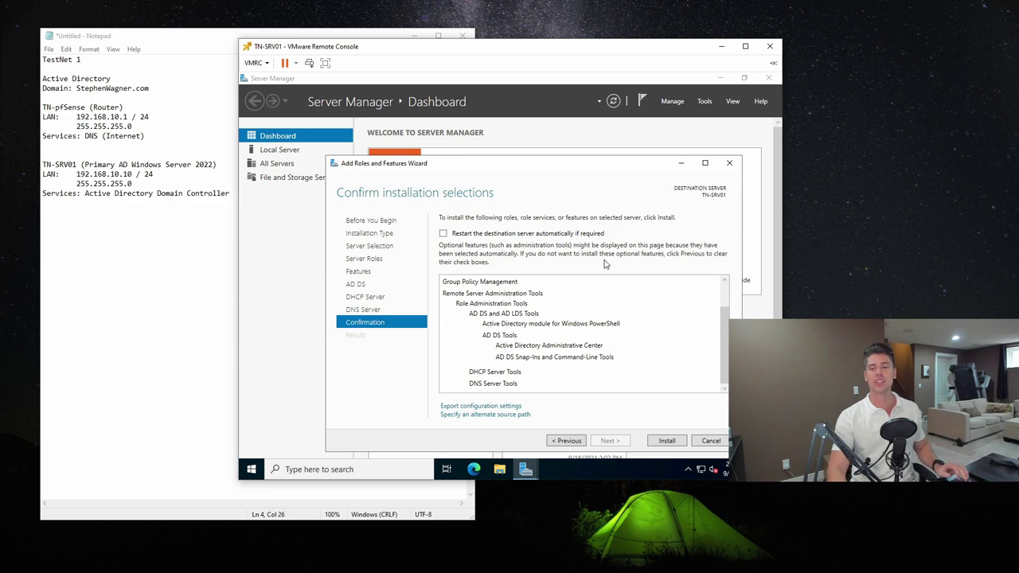
- Install the selected roles and features on TN-SRV01 and look through the installation results
click(667, 441)
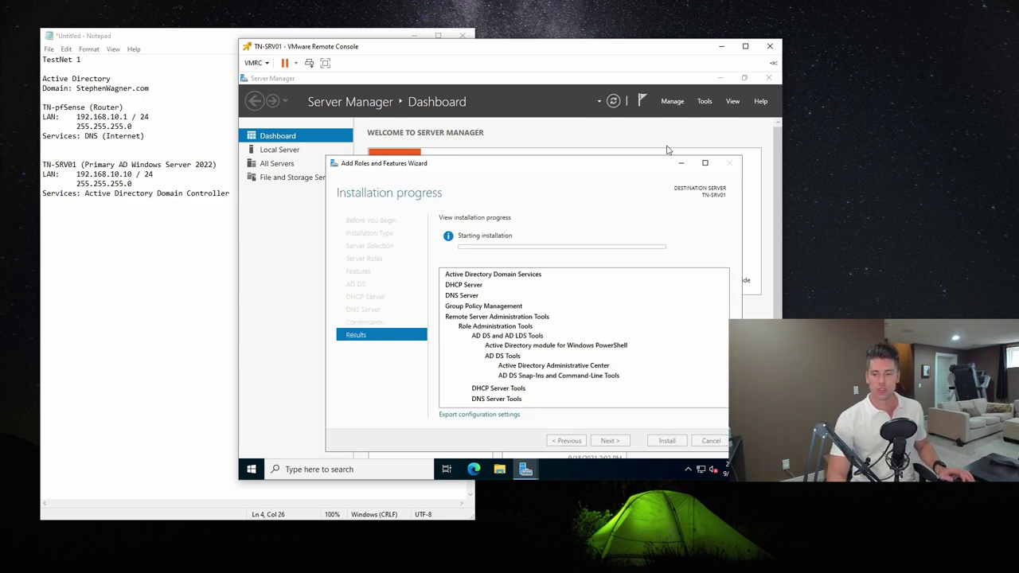
drag(581, 163, 580, 129)
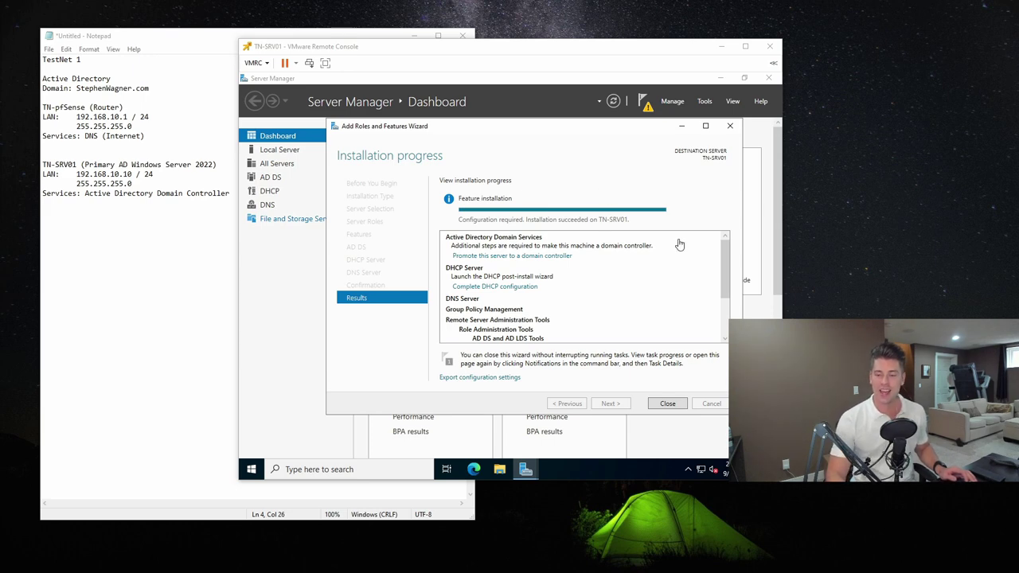
click(726, 258)
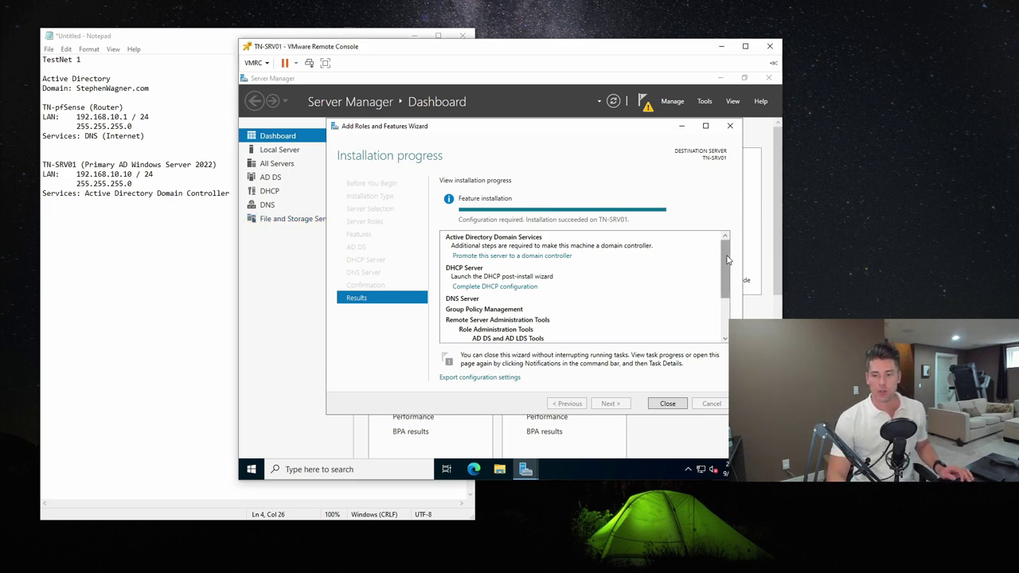
scroll(726, 258, down, 3)
scroll(726, 258, up, 3)
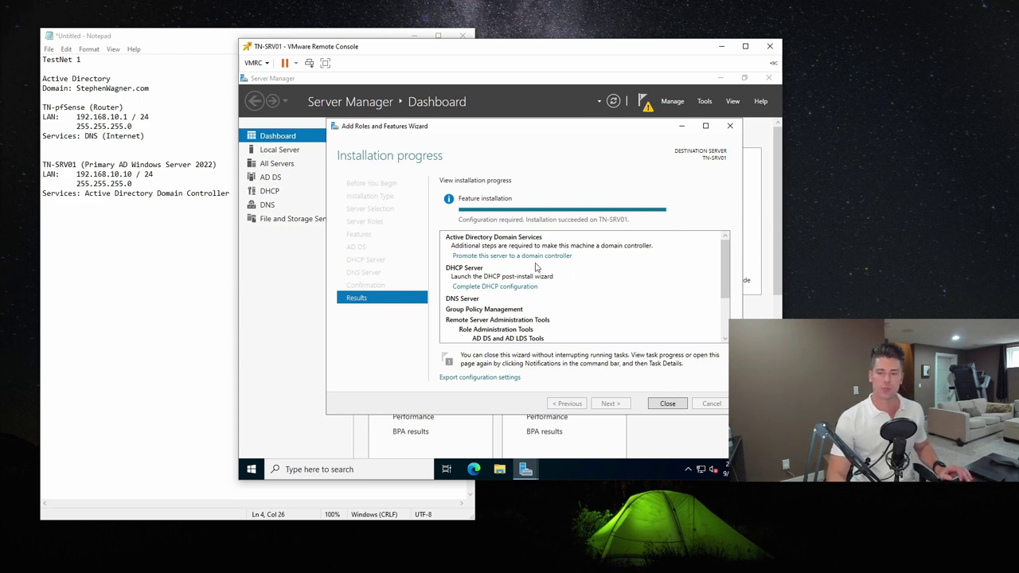
- Start promoting the server to a domain controller and add a new forest, using the domain recorded in the notes as root domain name
click(511, 255)
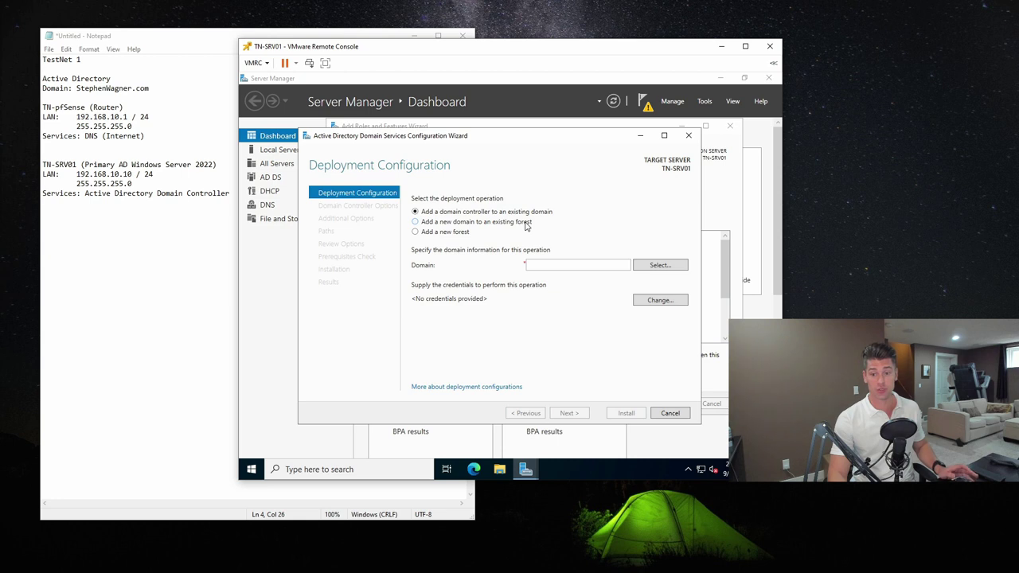
click(415, 232)
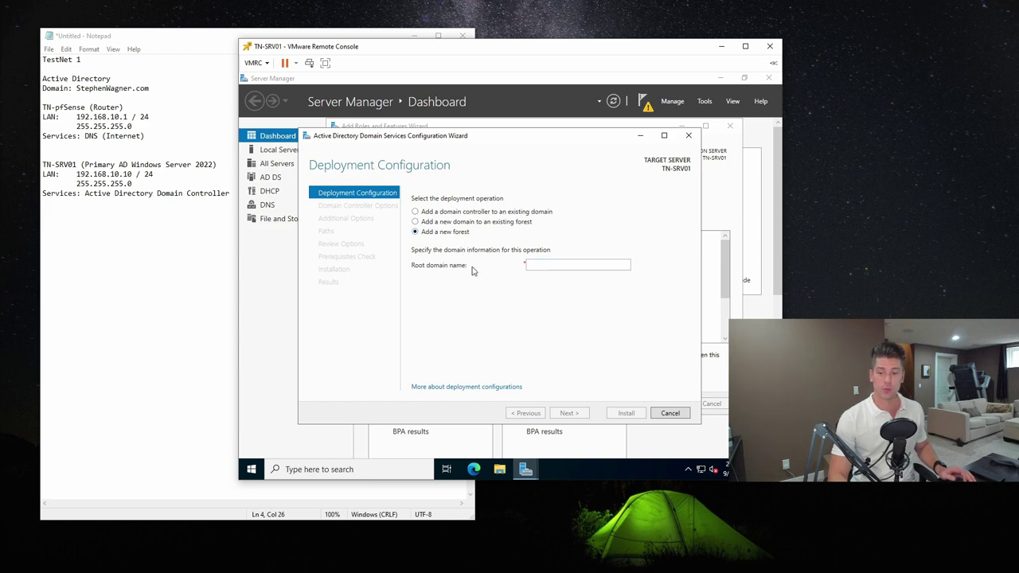
click(89, 88)
drag(76, 88, 156, 91)
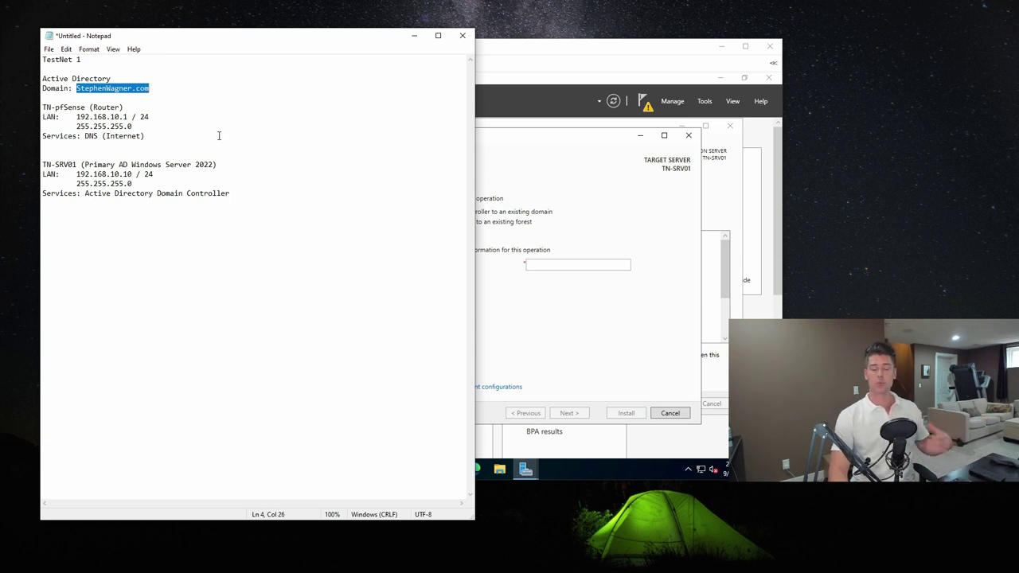
click(160, 94)
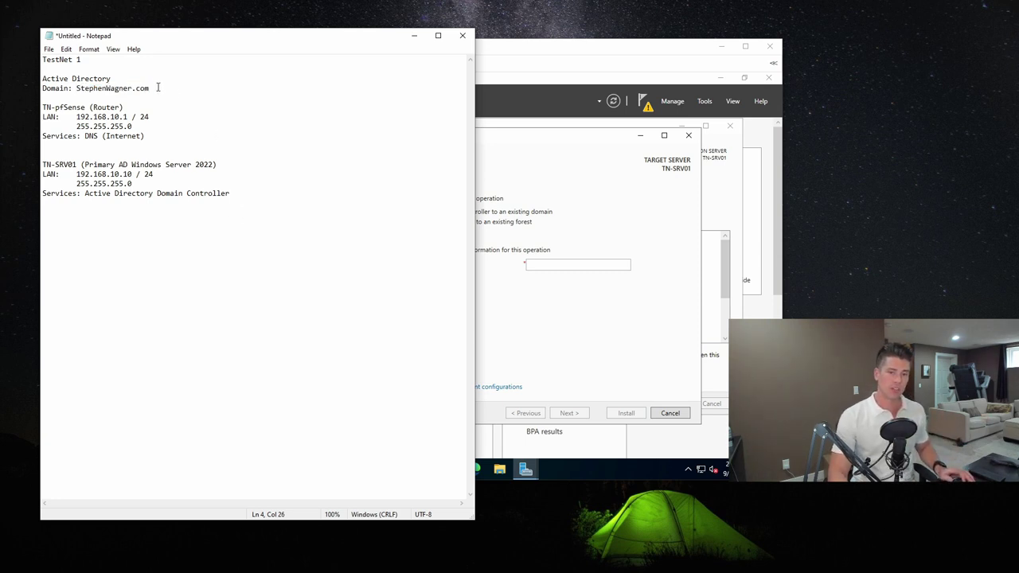
click(581, 46)
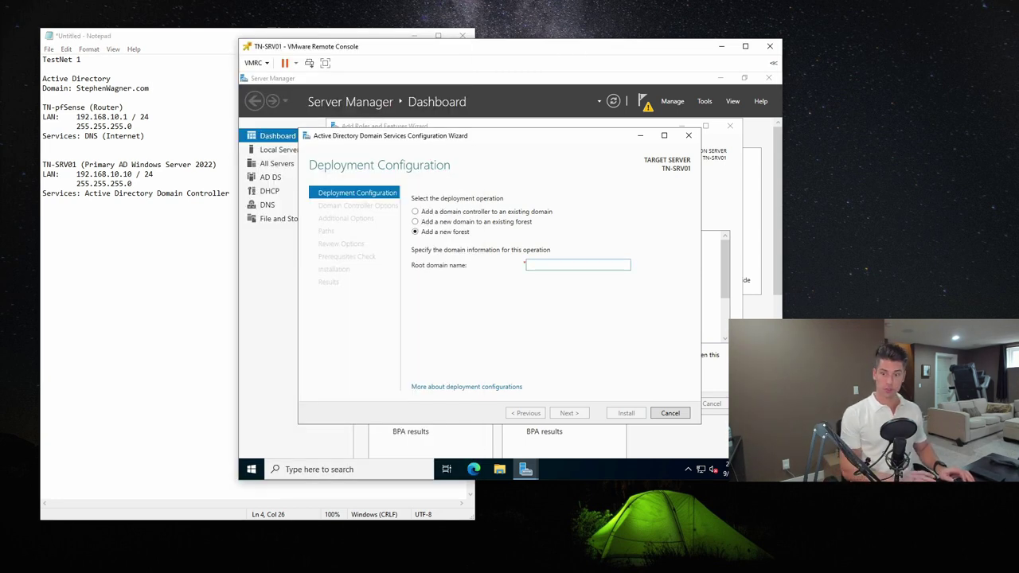
text(StephenWagner.com)
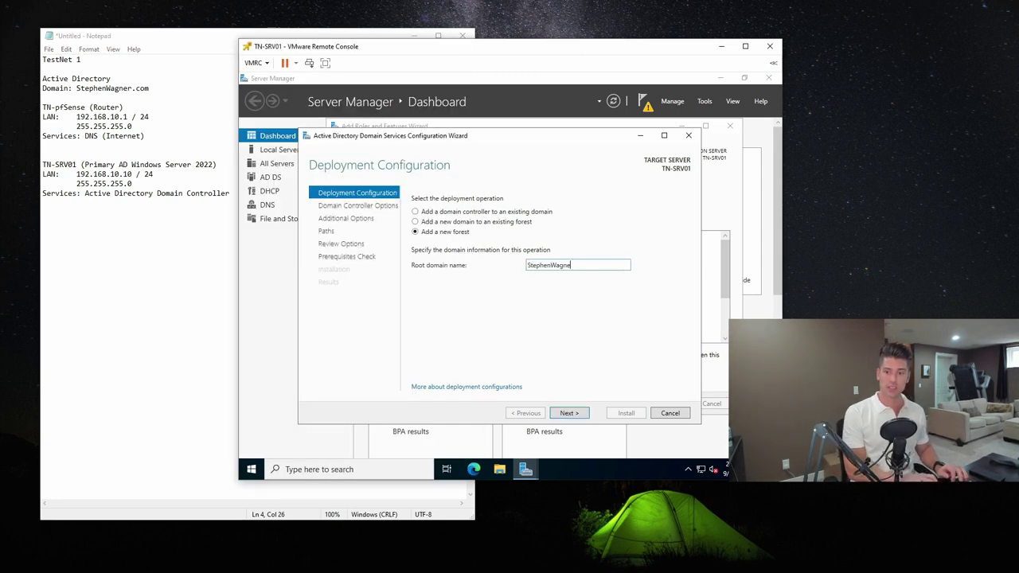
click(580, 413)
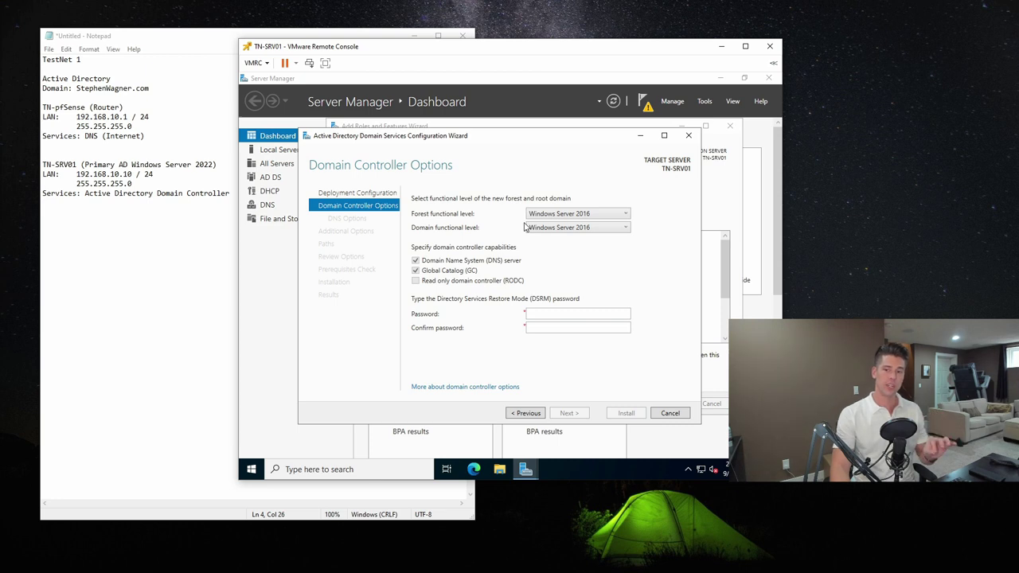
- Set the forest functional level to Windows Server 2016, enter and confirm the DSRM password, and accept the domain controller options
click(621, 215)
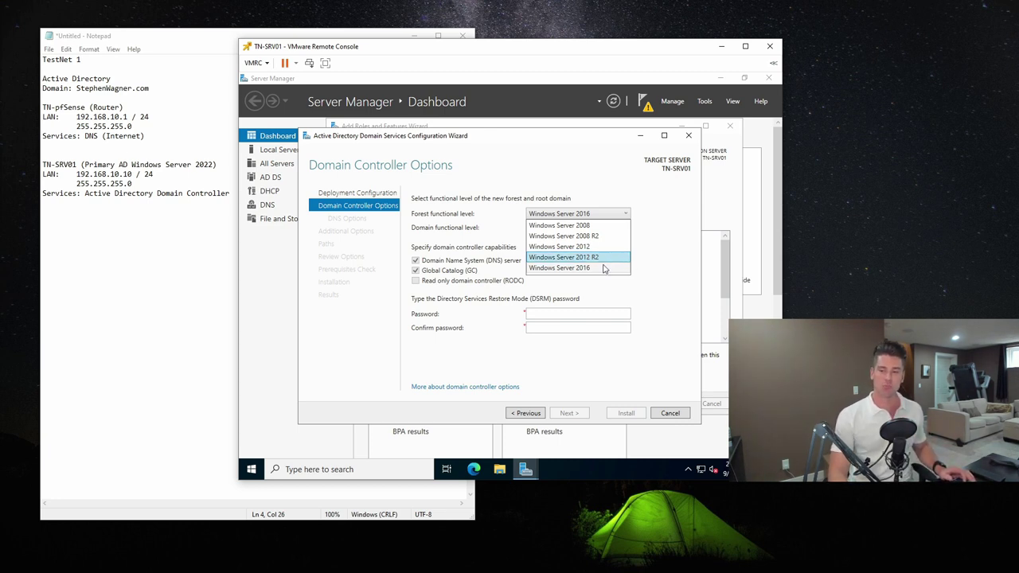
click(566, 268)
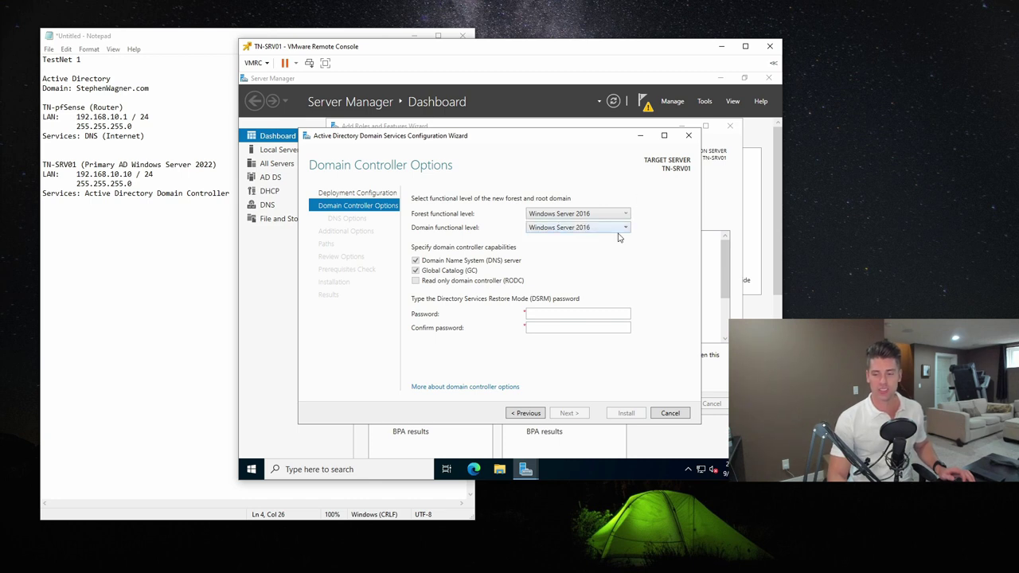
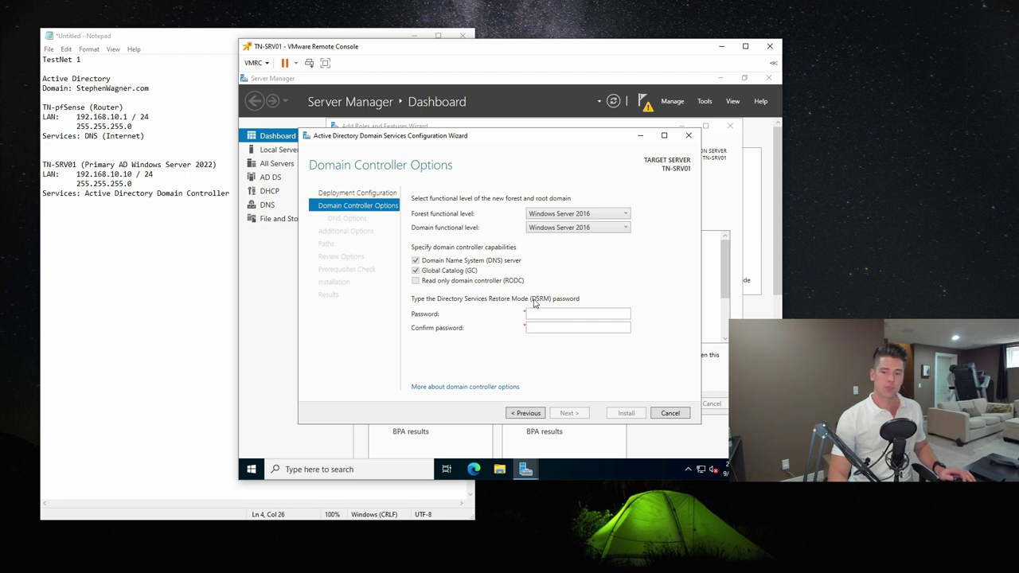
click(527, 313)
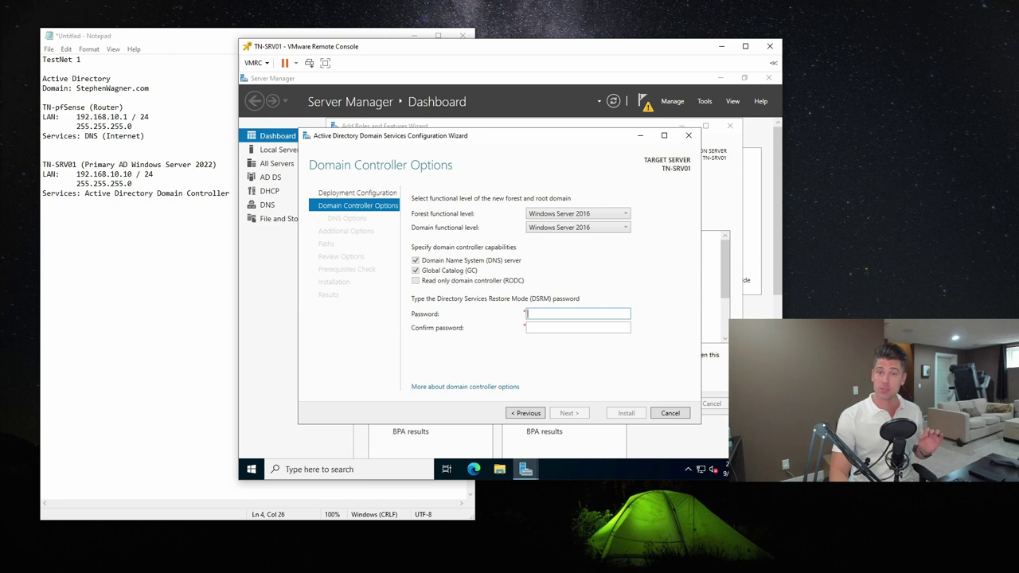
click(576, 316)
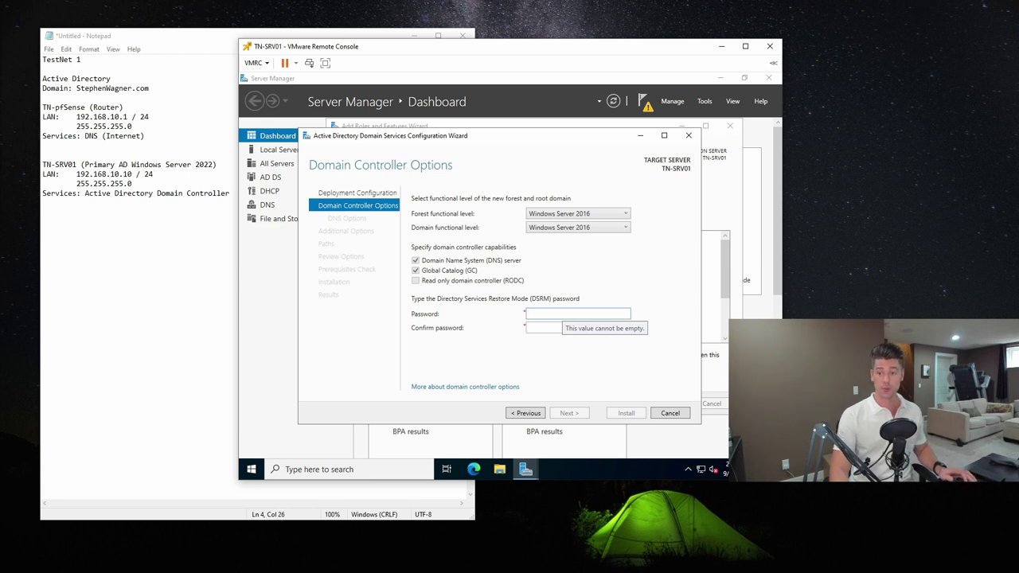
text(•••••••••)
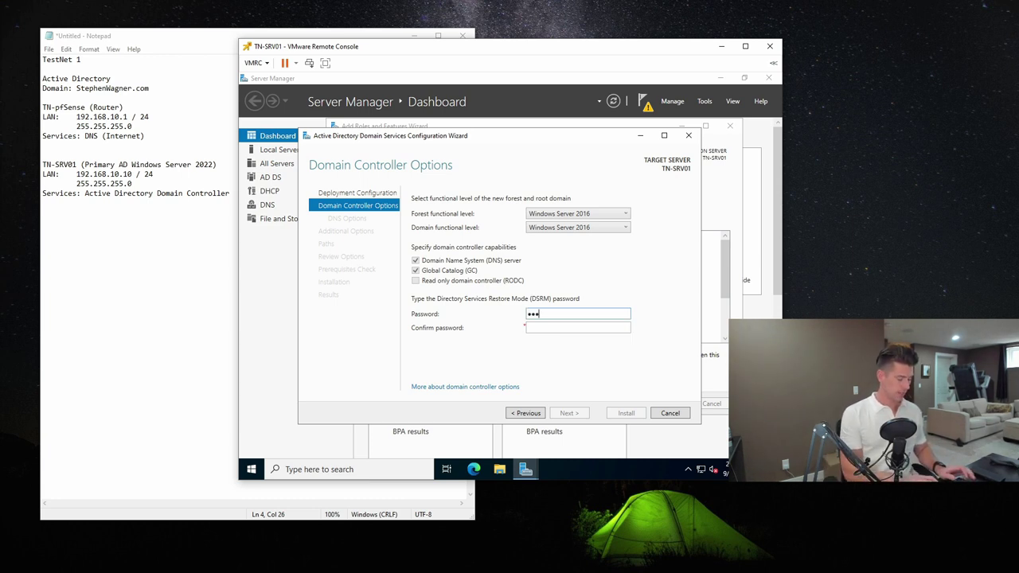
text(•)
key(Tab)
text(••••••••••)
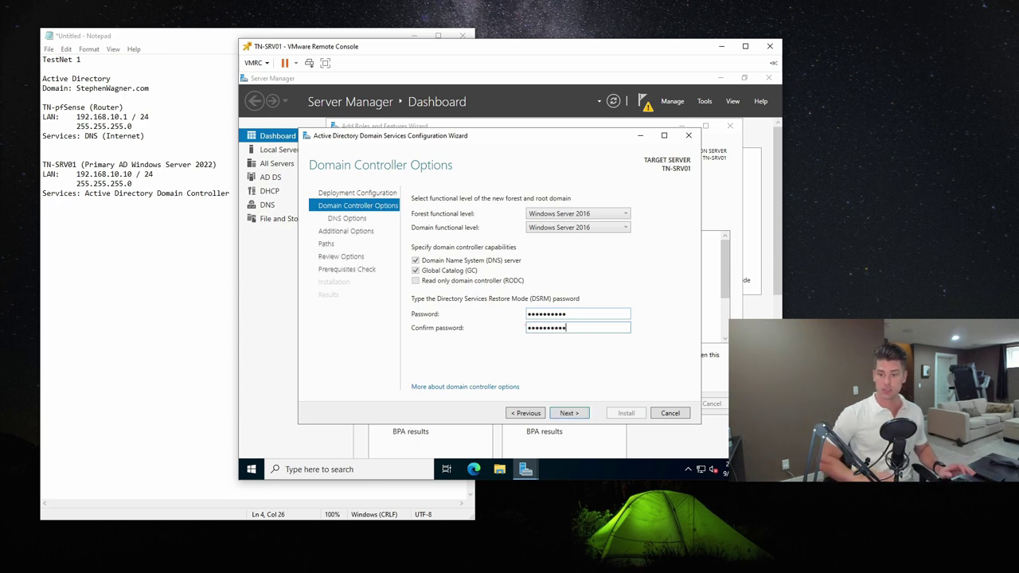
click(567, 413)
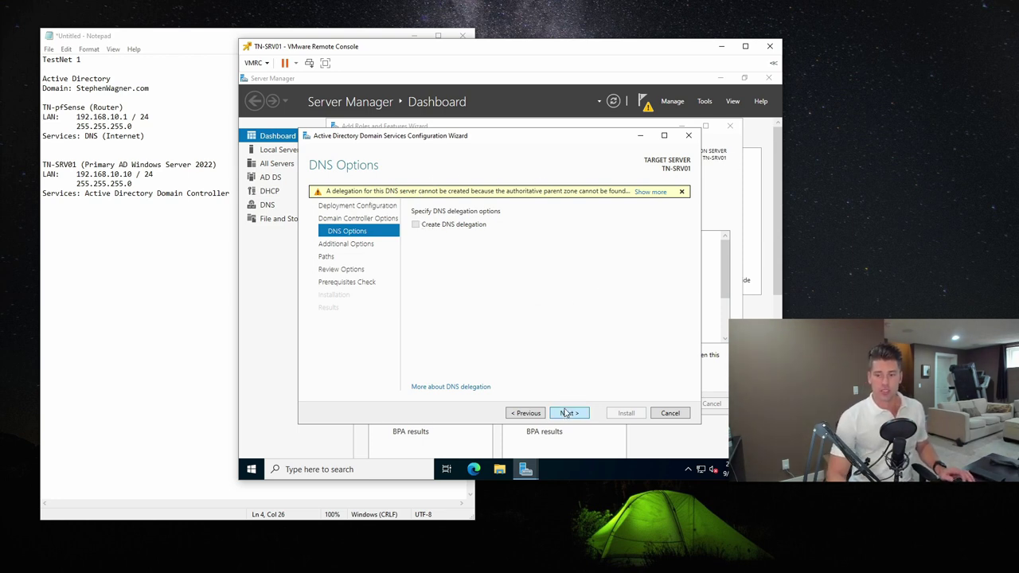
- Read the full DNS delegation warning and proceed without creating a DNS delegation
click(653, 193)
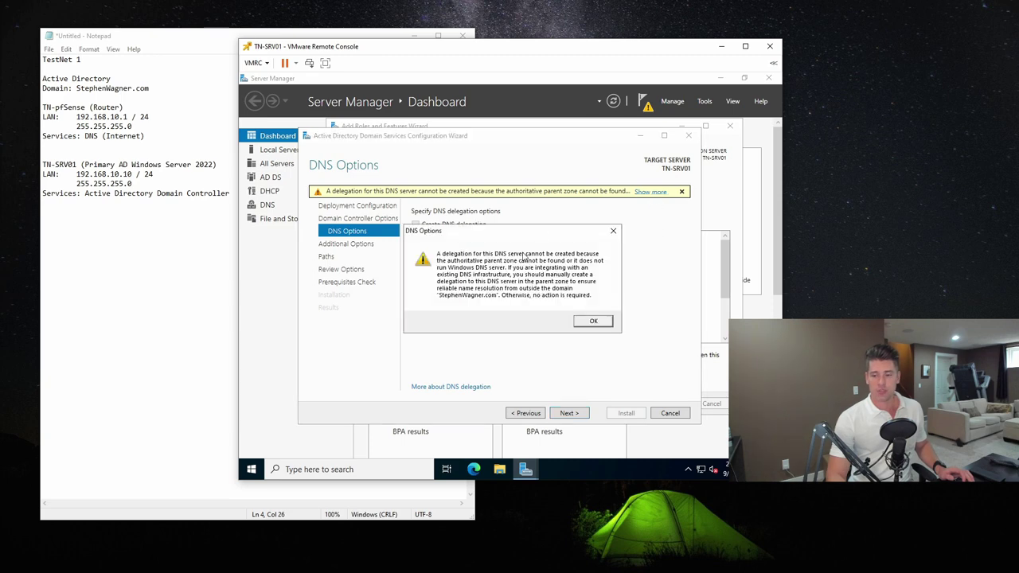
click(594, 321)
click(569, 413)
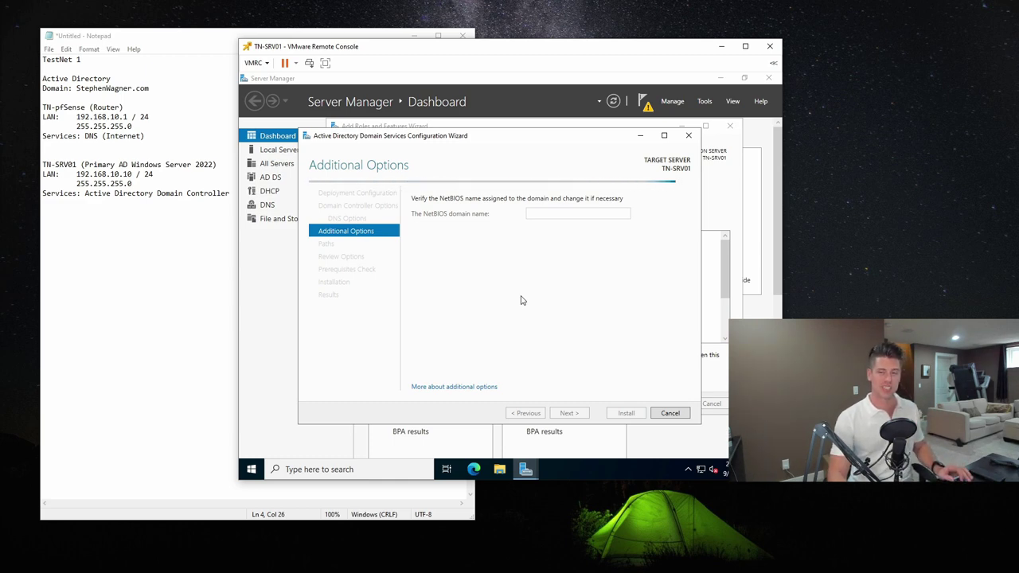
- Accept the suggested NetBIOS domain name and the default database, log files and SYSVOL folders
double_click(587, 217)
click(590, 220)
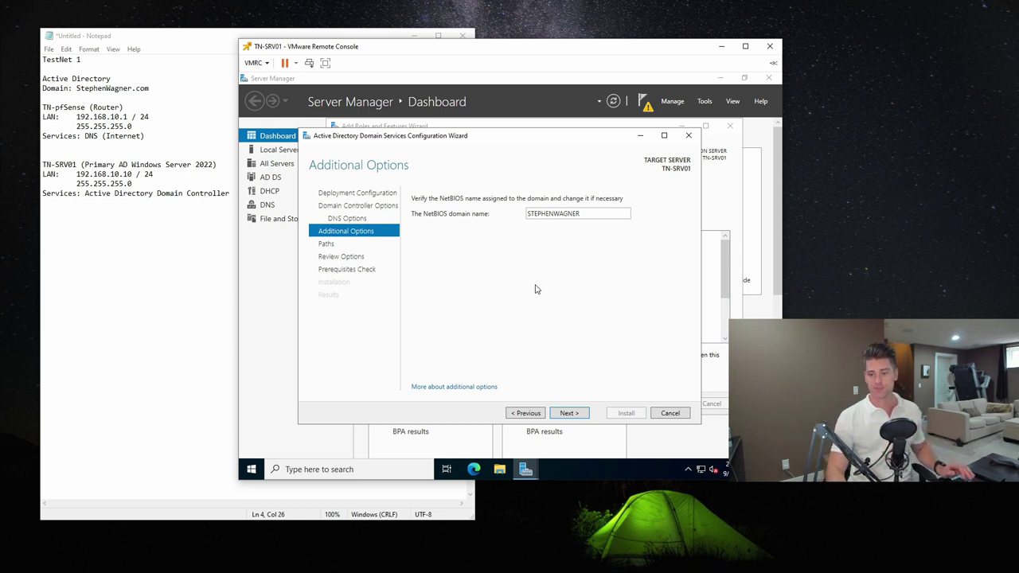
click(582, 414)
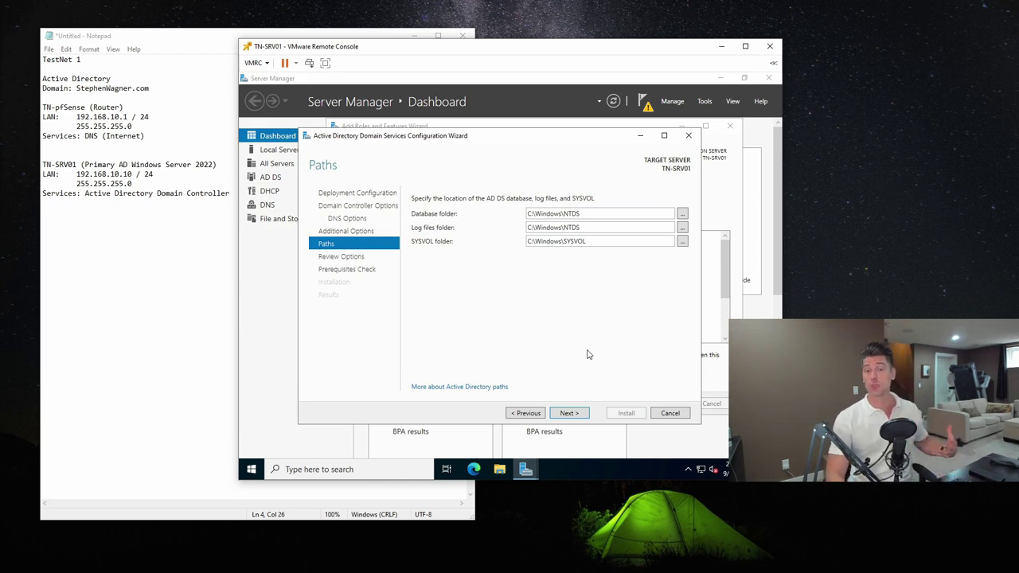
click(569, 413)
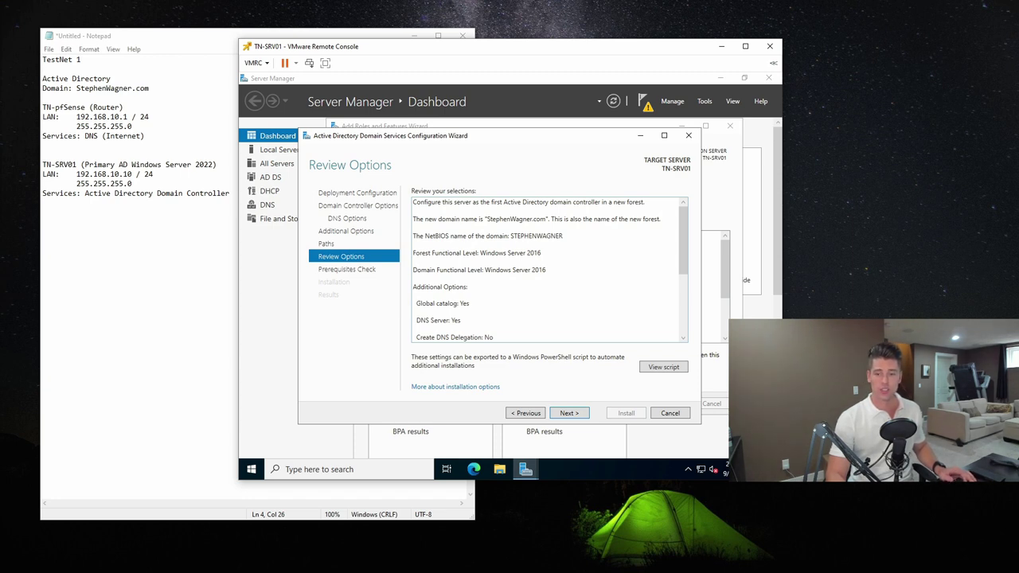
- Review the selected deployment options, view the generated AD DS deployment PowerShell script and close it
drag(682, 233, 682, 293)
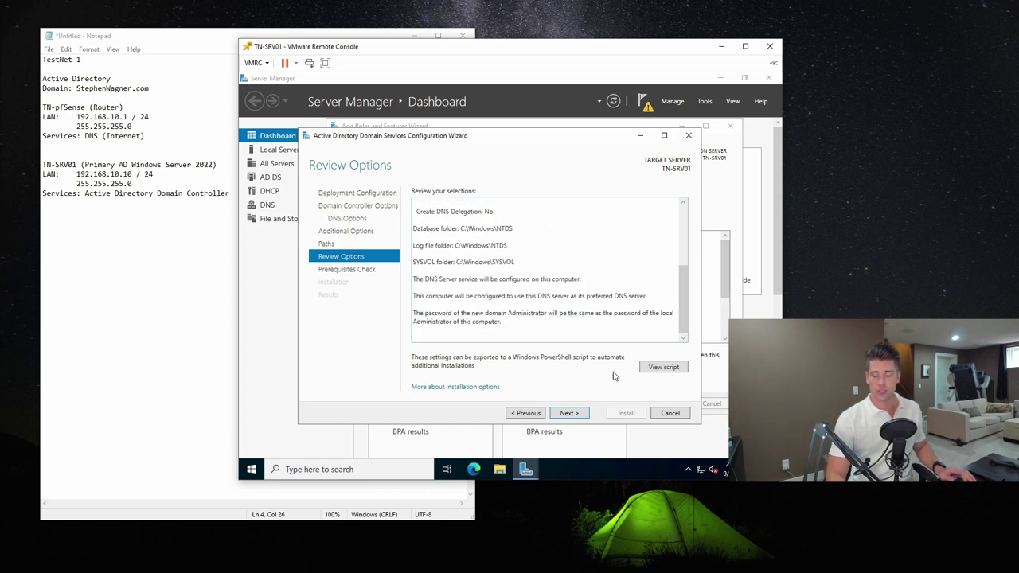
click(667, 368)
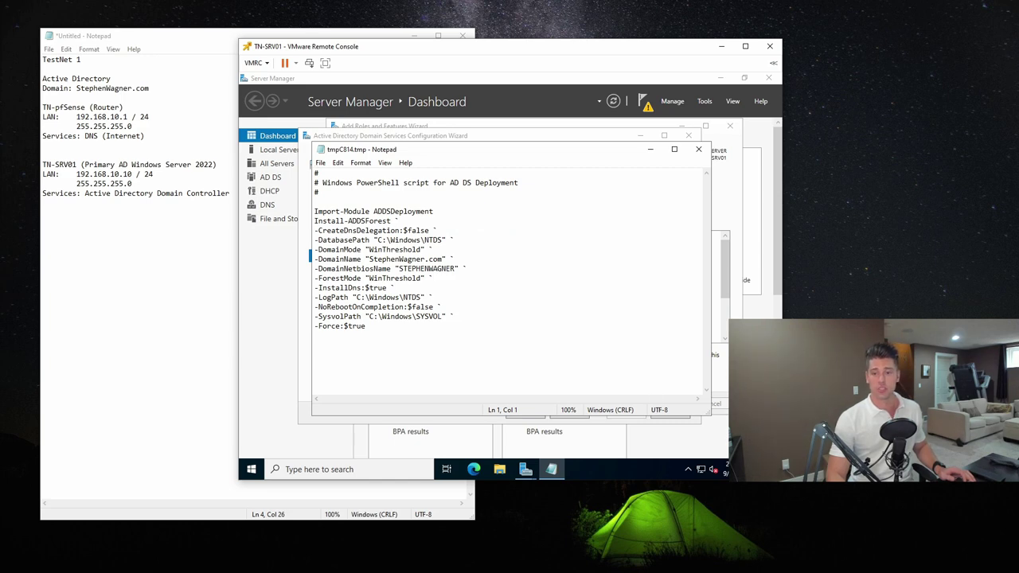
key(ctrl+a)
click(534, 319)
key(alt+F4)
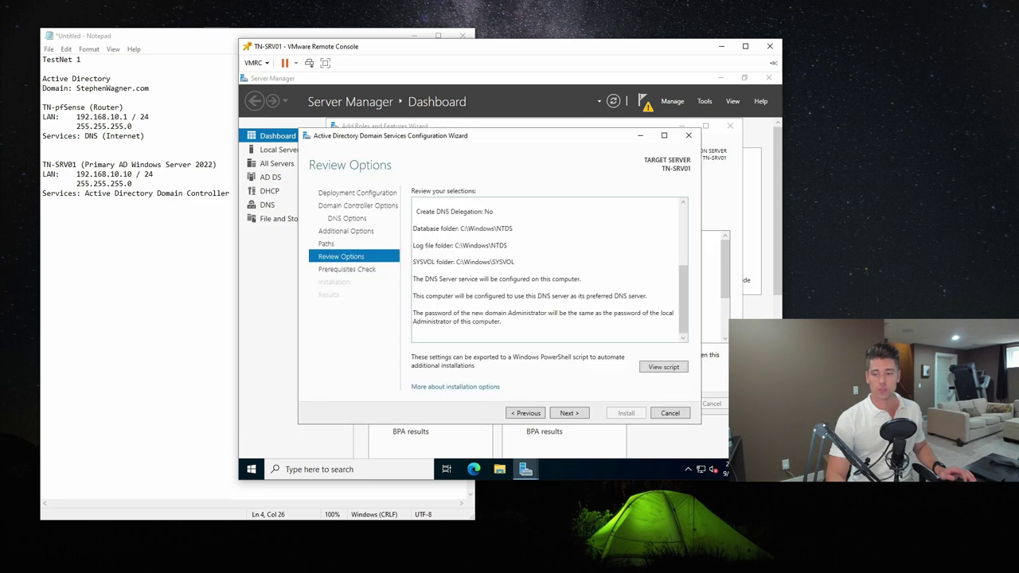
- Run the prerequisites check, look through its results and start the domain controller installation
click(569, 412)
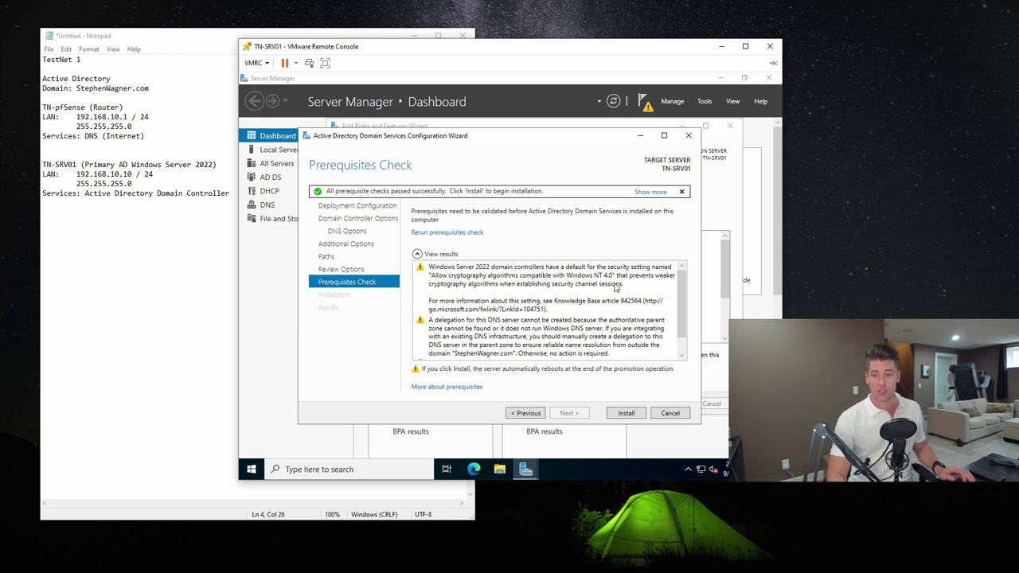
scroll(626, 286, down, 3)
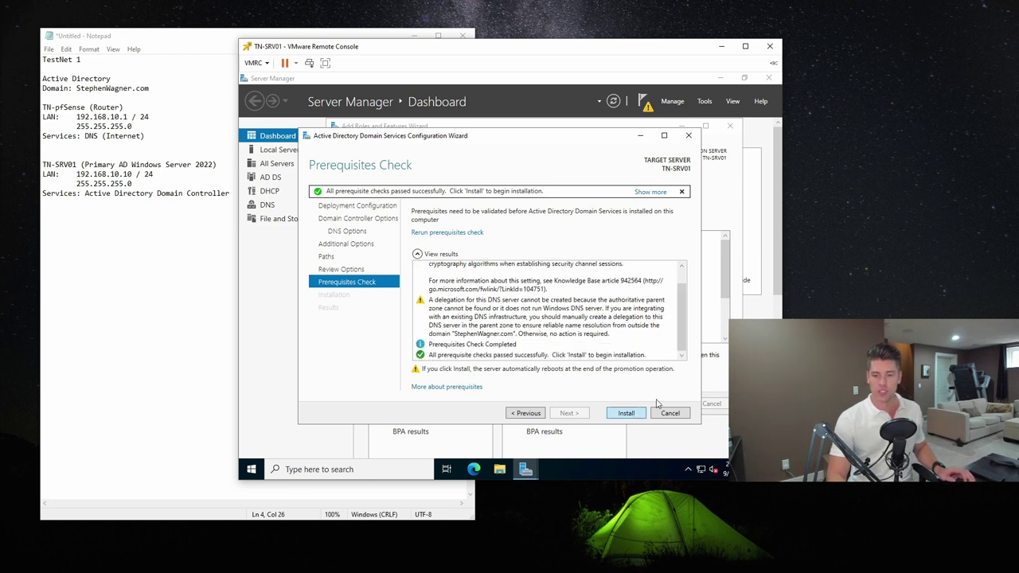
click(626, 413)
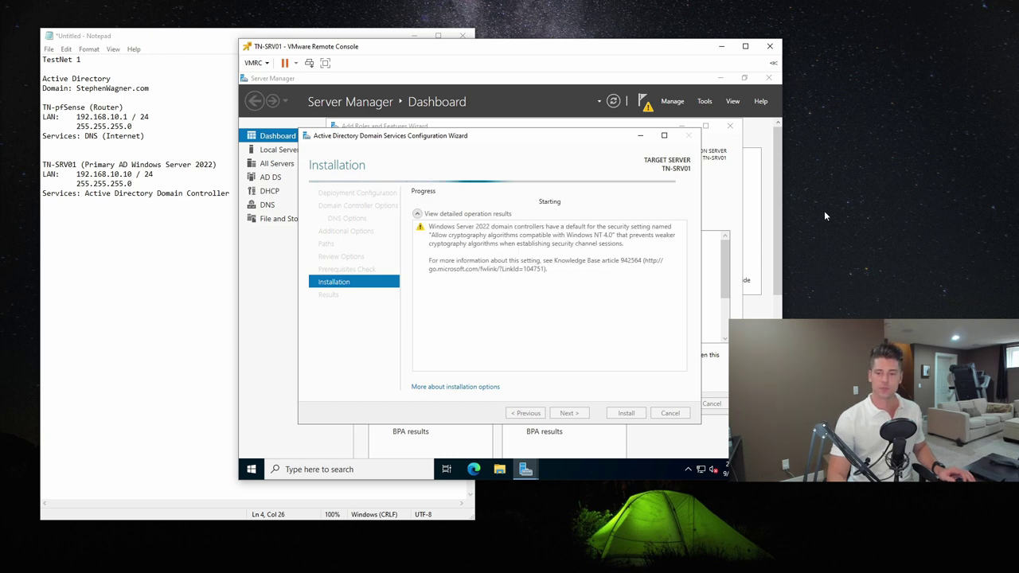
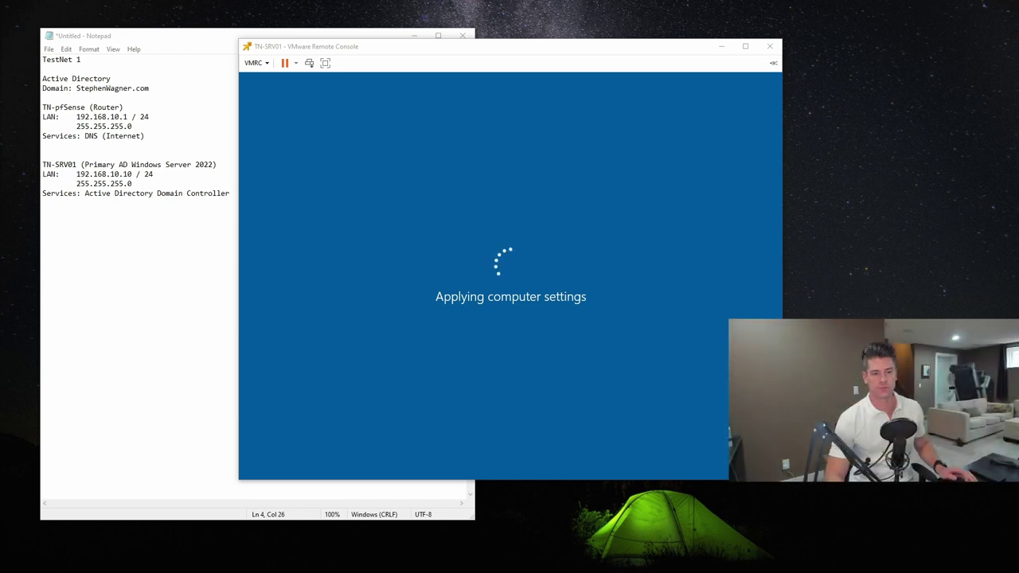
- In the Notepad network notes, indent TN-SRV01's Active Directory Domain Controller service and add "DHCP Server" aligned on the line below it
click(191, 39)
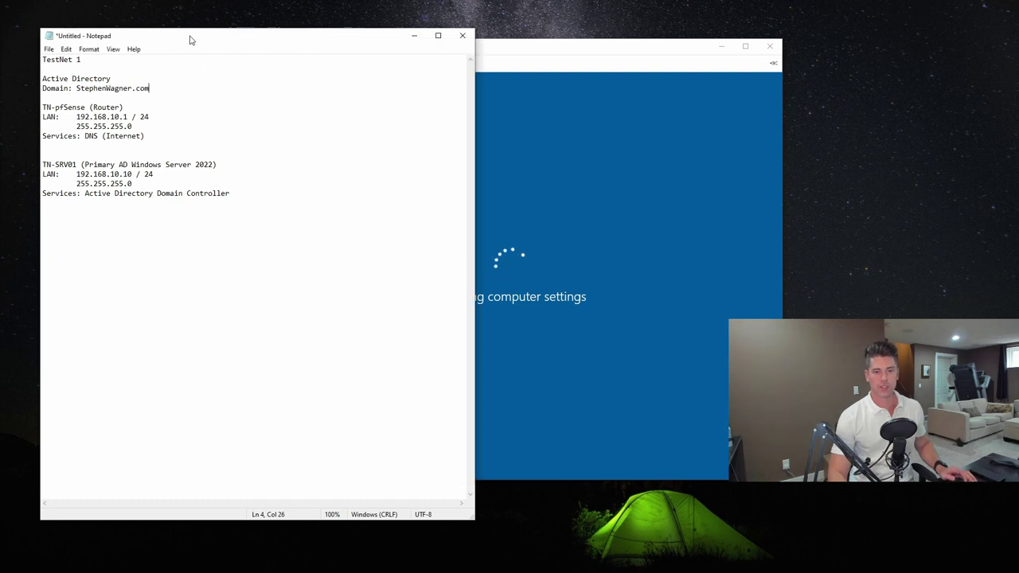
click(242, 193)
key(Return)
click(102, 193)
key(Tab)
key(Down)
text(DHCP Server)
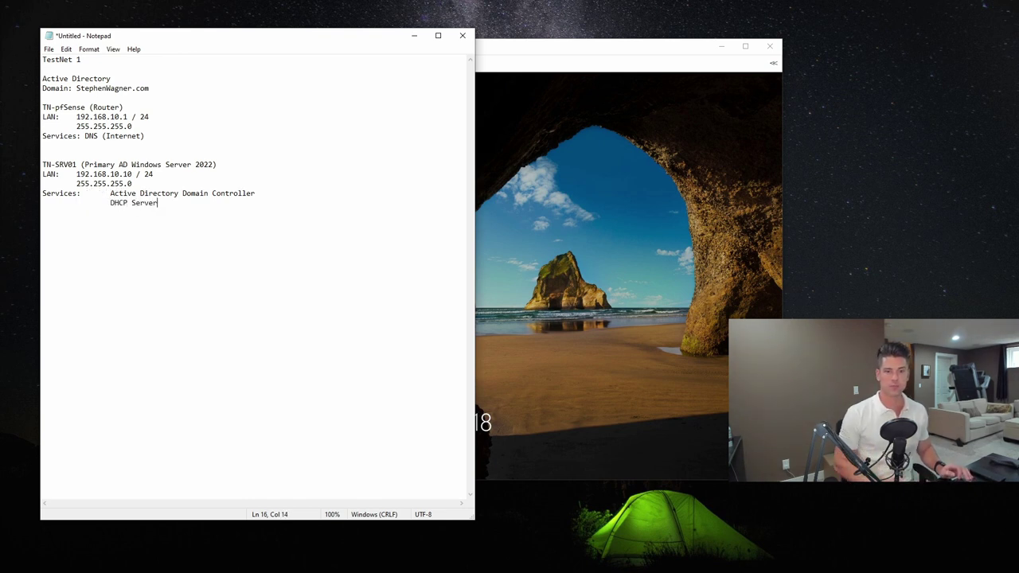
- In the Notepad network notes, add the line "DHCP Services: 192.168.10.100-200" below the Active Directory domain
click(163, 87)
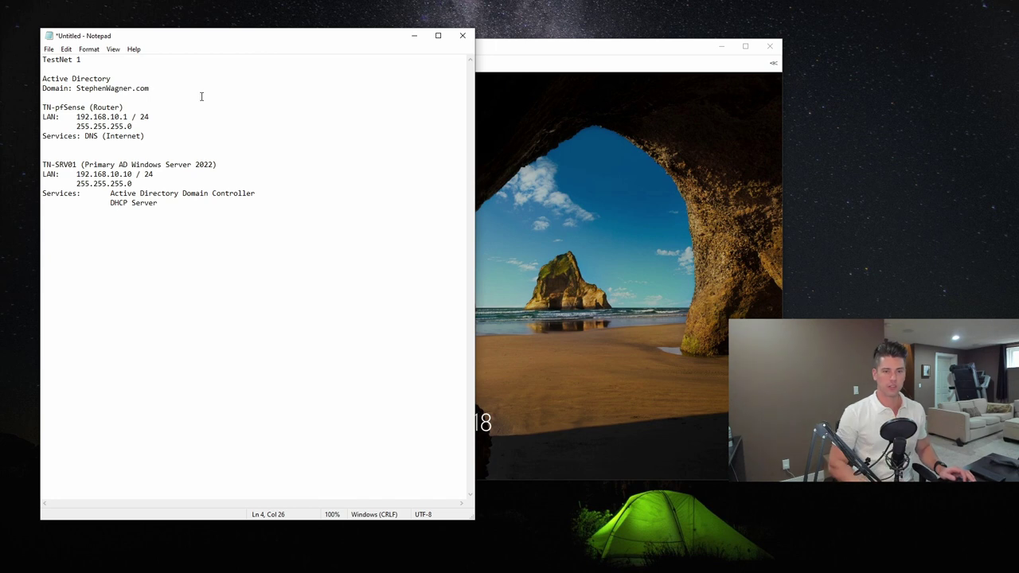
key(Return)
key(Return)
key(Up)
text(DHCP Serv)
key(BackSpace)
key(BackSpace)
key(BackSpace)
key(BackSpace)
text(Services:)
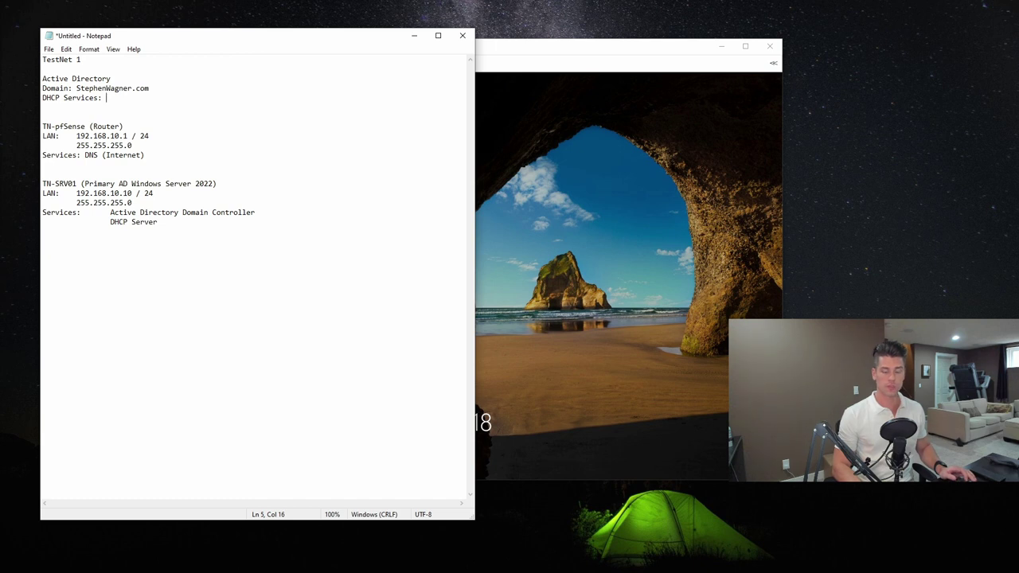
text(19)
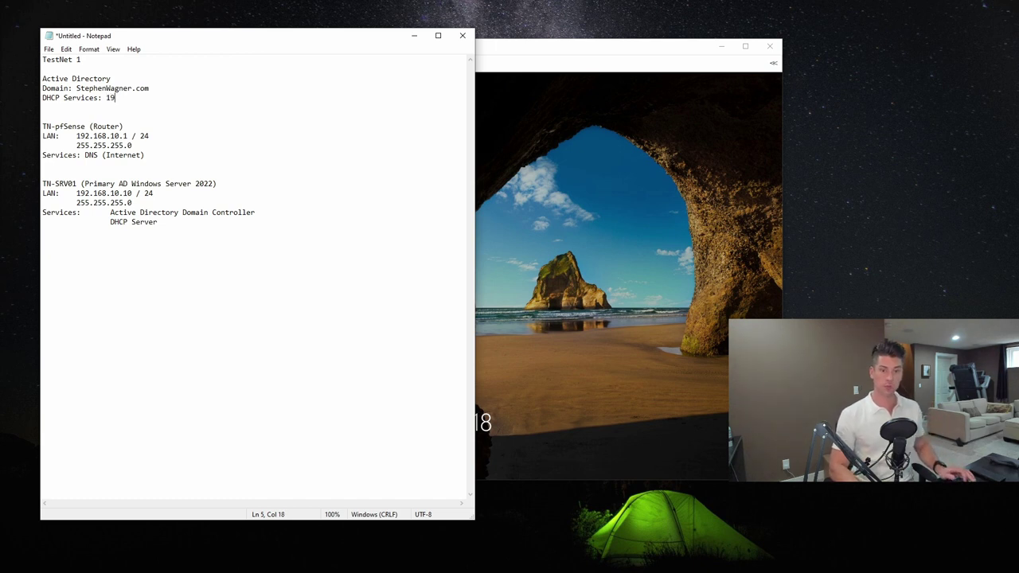
text(2.168.)
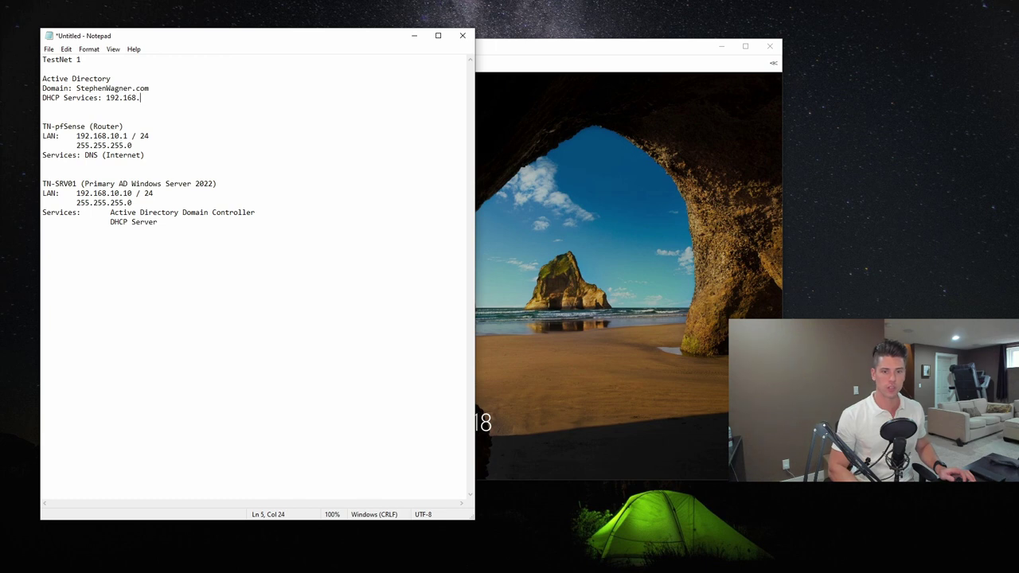
text(10)
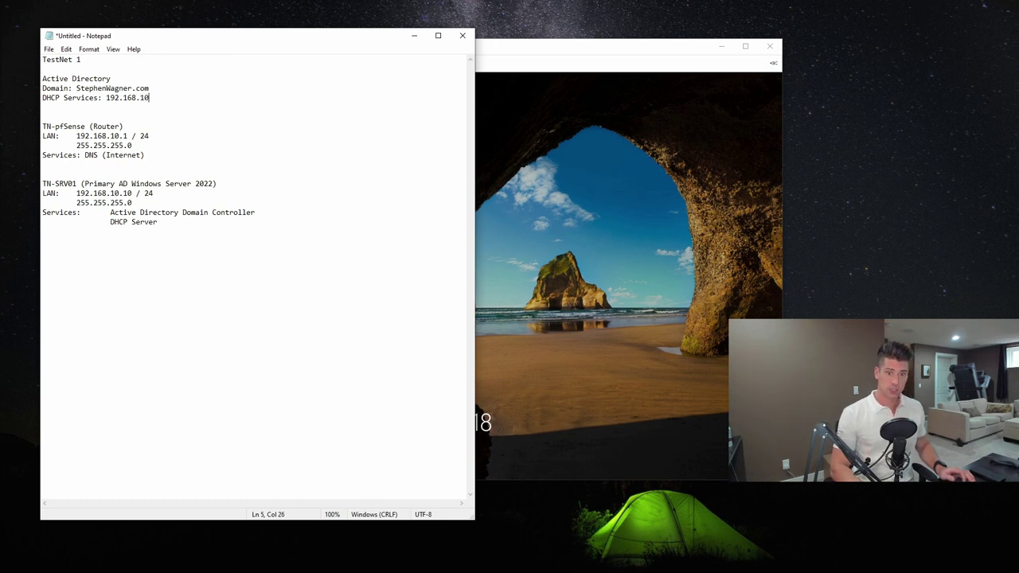
text(.100-200)
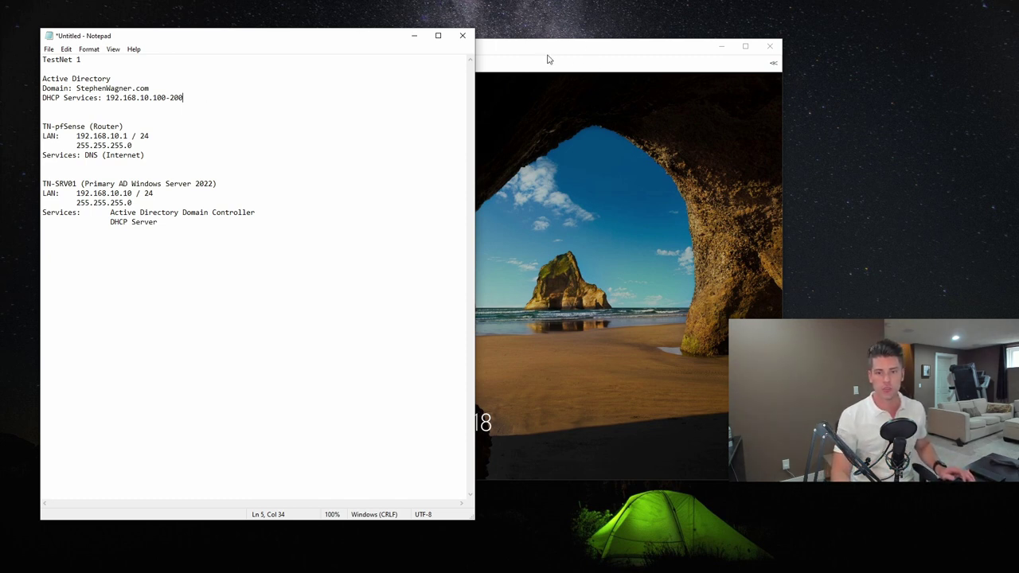
- Switch to the TN-SRV01 remote console, unlock the server and sign in as the domain Administrator with the account password
click(579, 47)
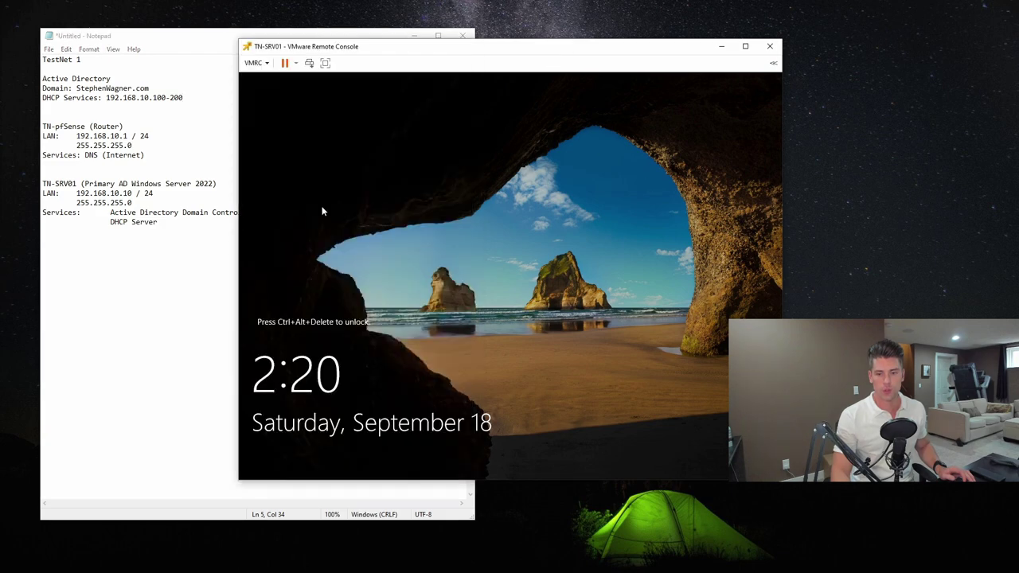
click(256, 64)
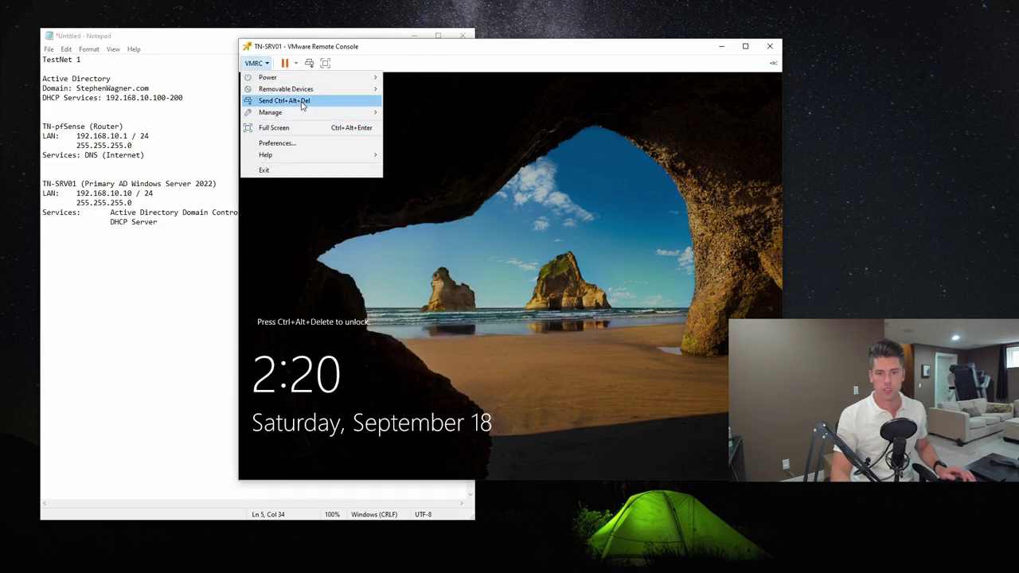
click(316, 102)
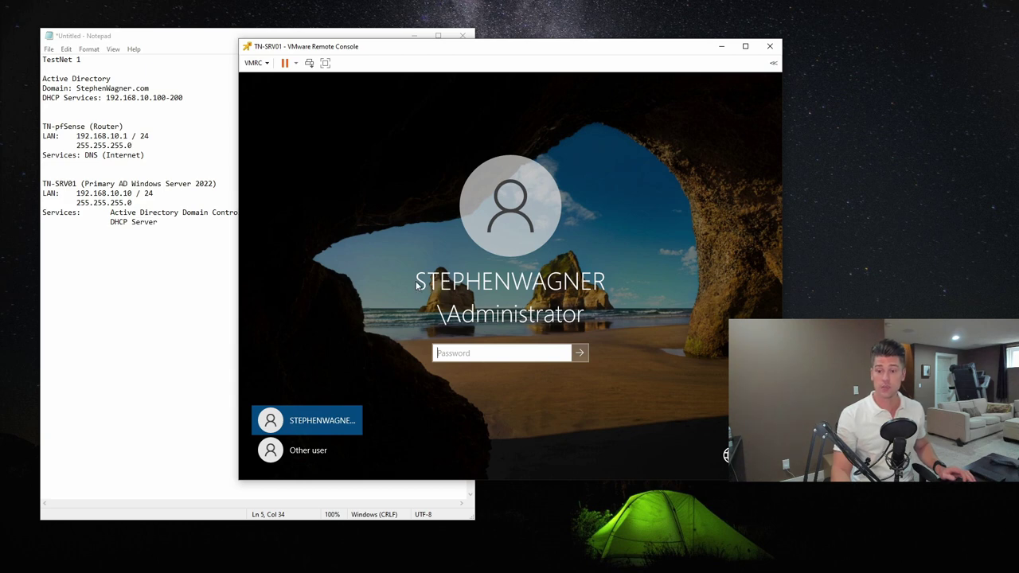
click(502, 347)
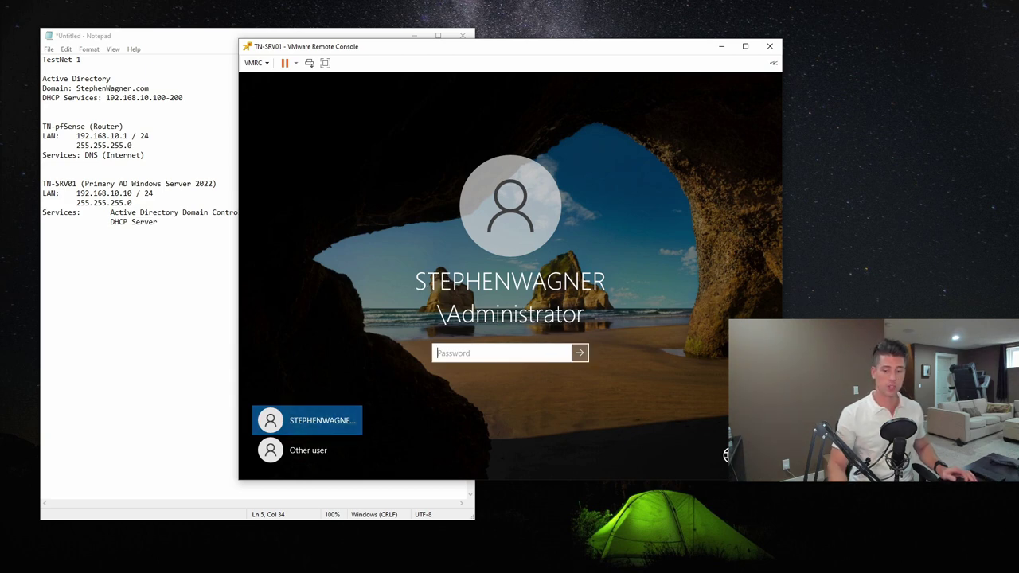
text(P••••••••)
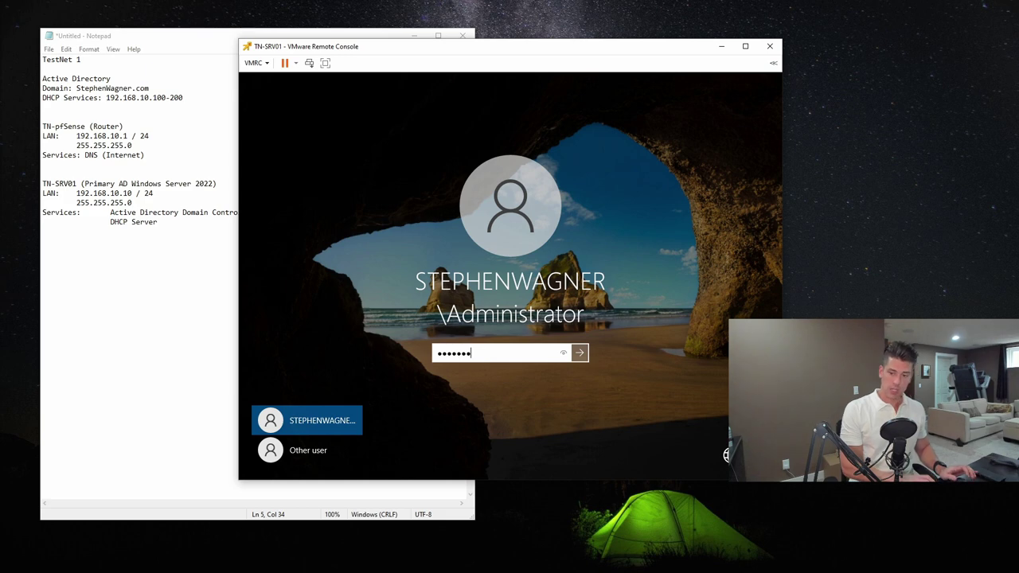
key(Return)
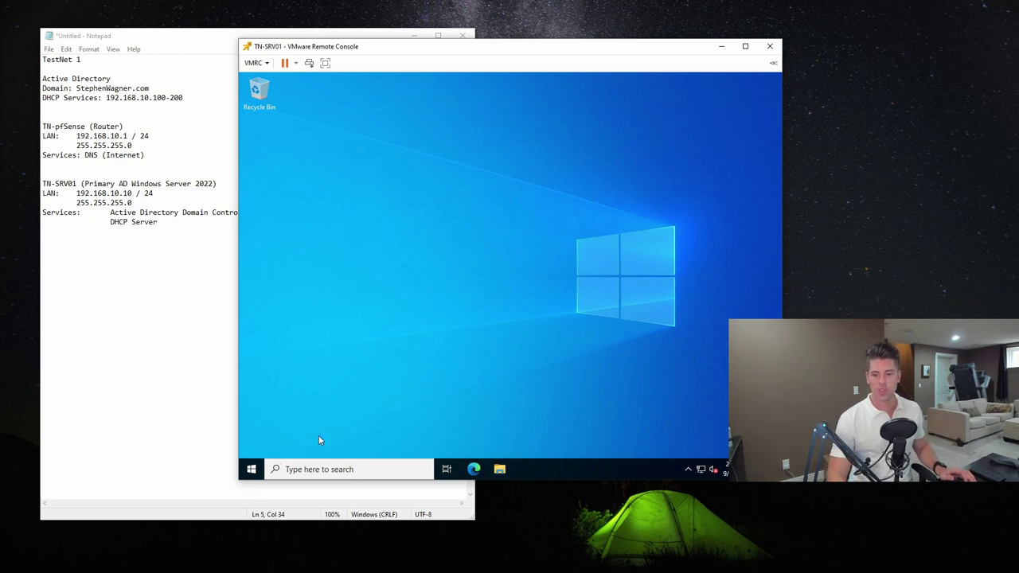
- Search Windows for "active di" and look over the installed Active Directory tools
click(251, 469)
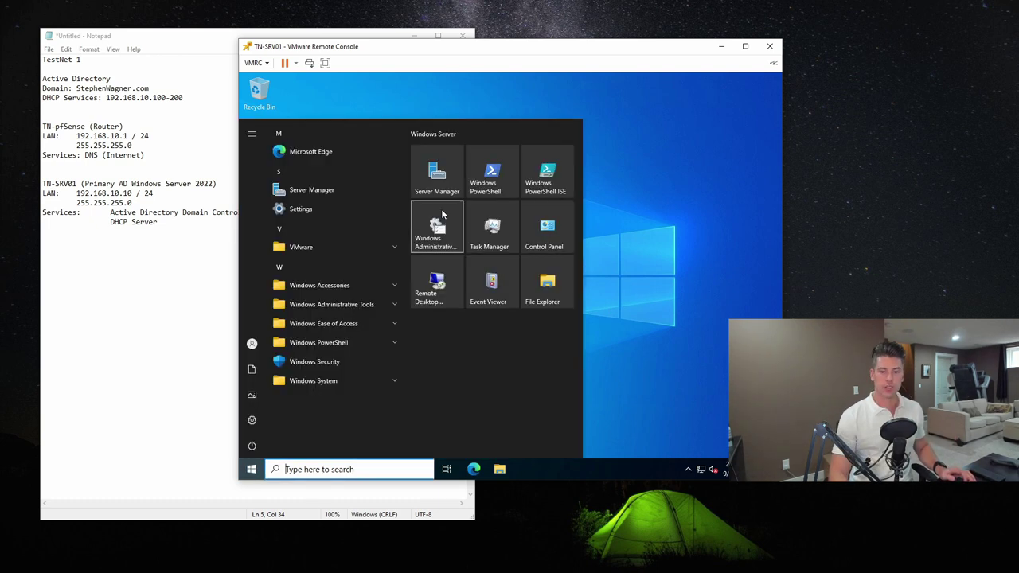
text(acti)
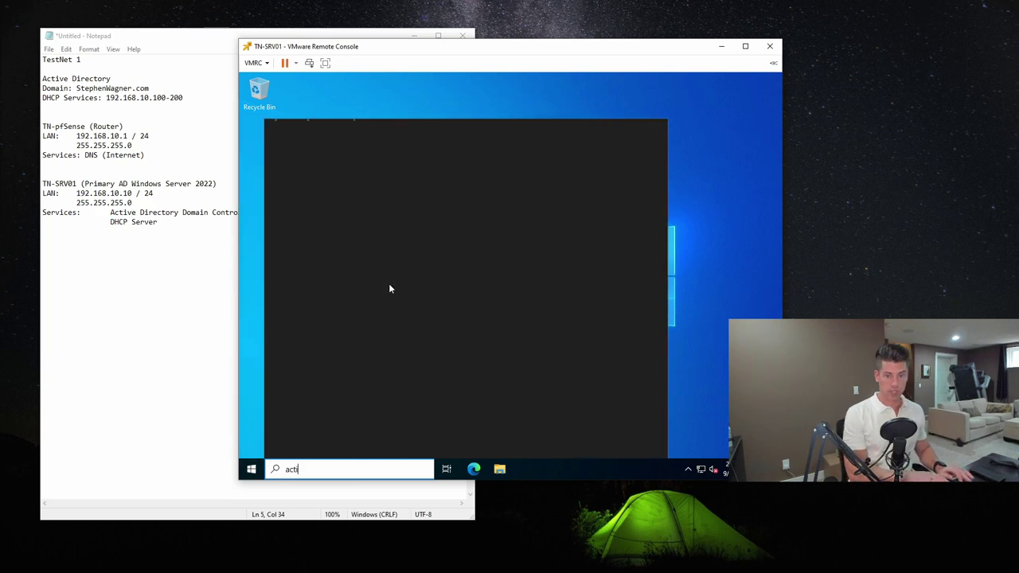
text(ve di)
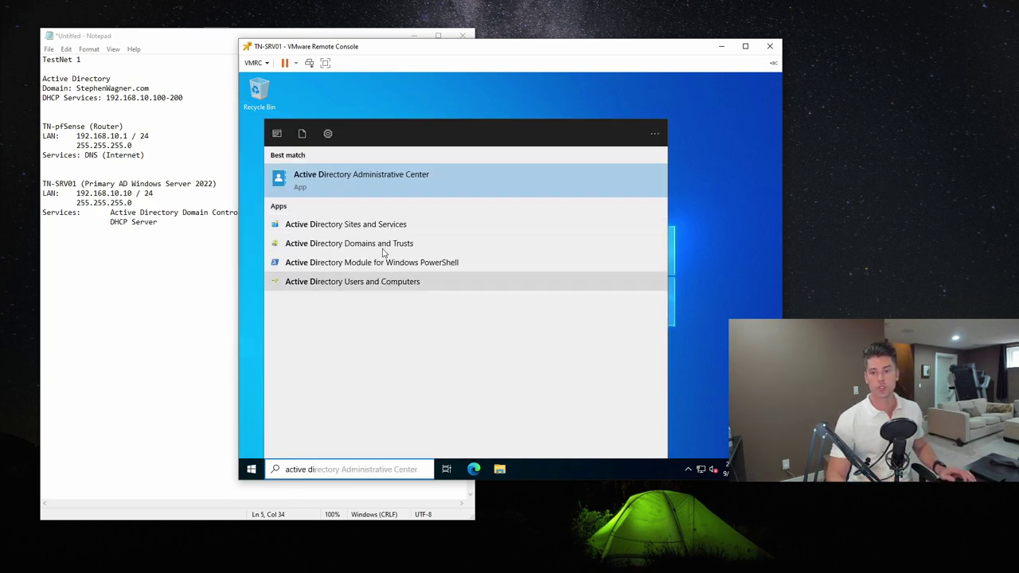
click(380, 247)
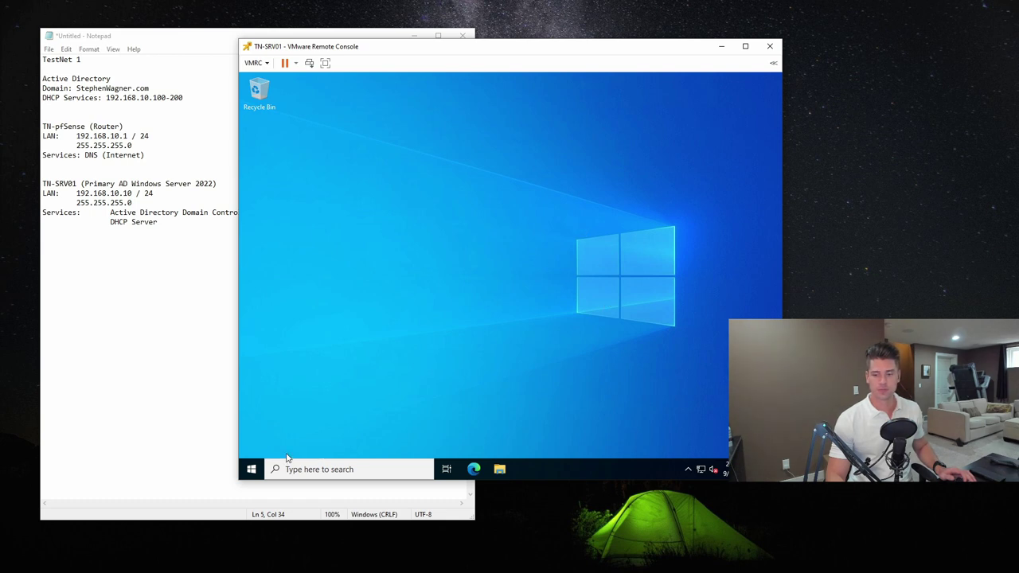
- Check the Ethernet0 adapter's IPv4 address, gateway and DNS server settings, and close all network windows without making changes
right_click(702, 468)
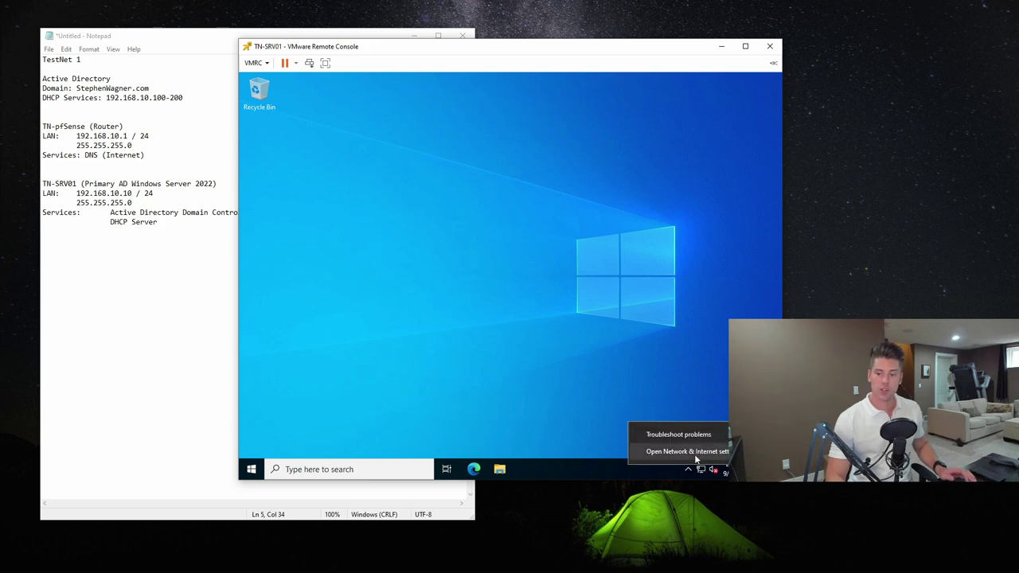
click(695, 458)
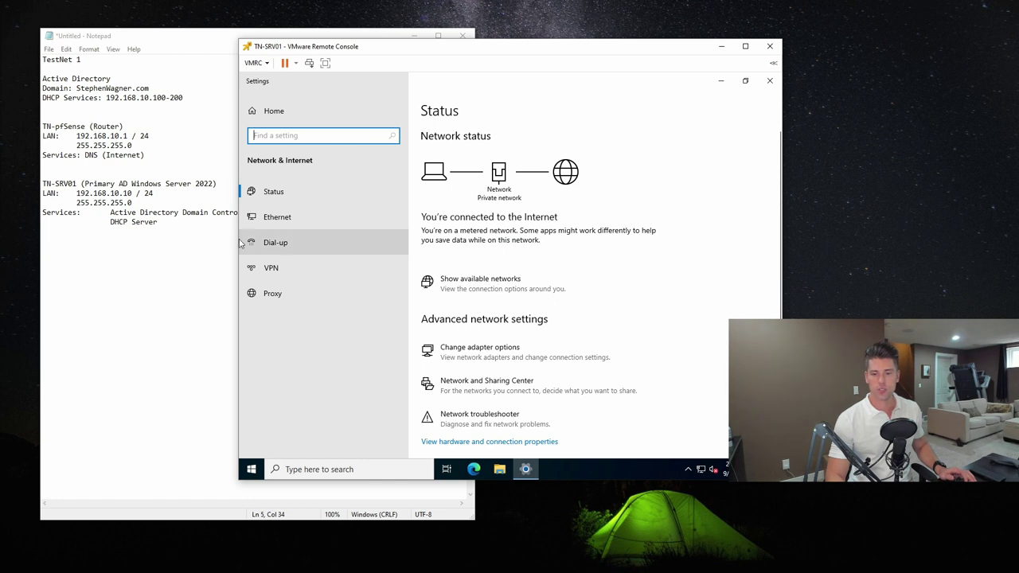
click(476, 351)
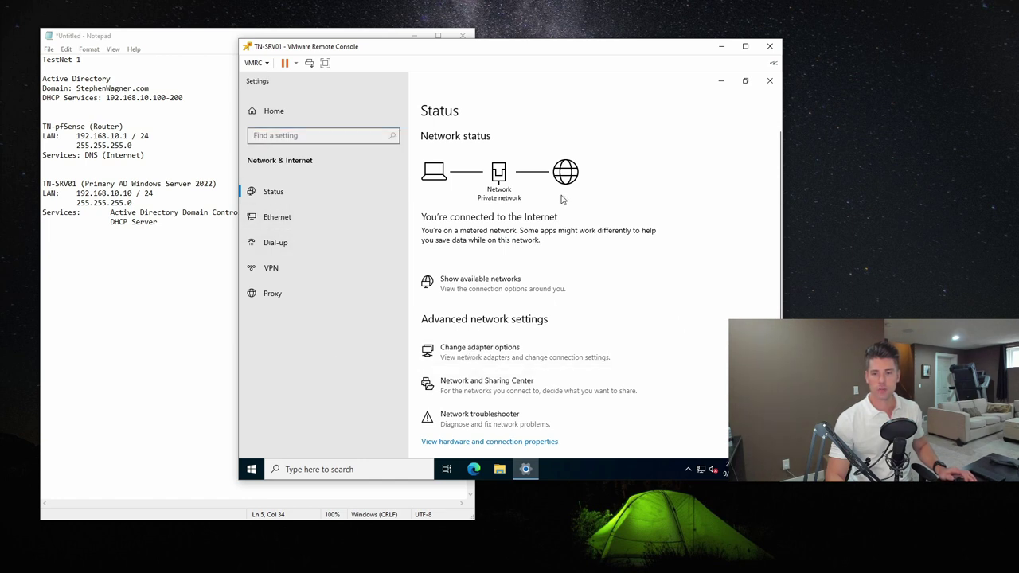
right_click(355, 183)
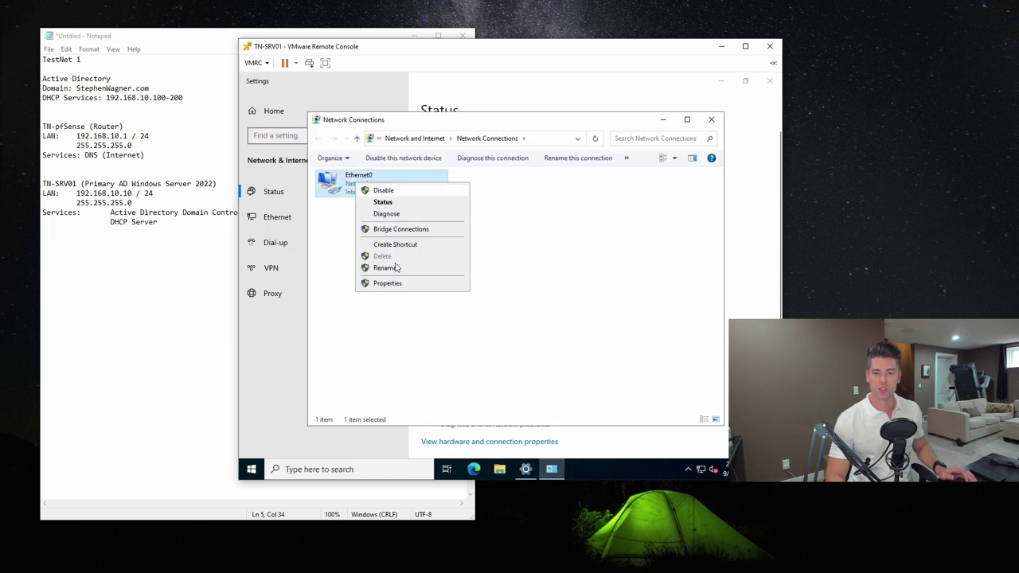
click(387, 284)
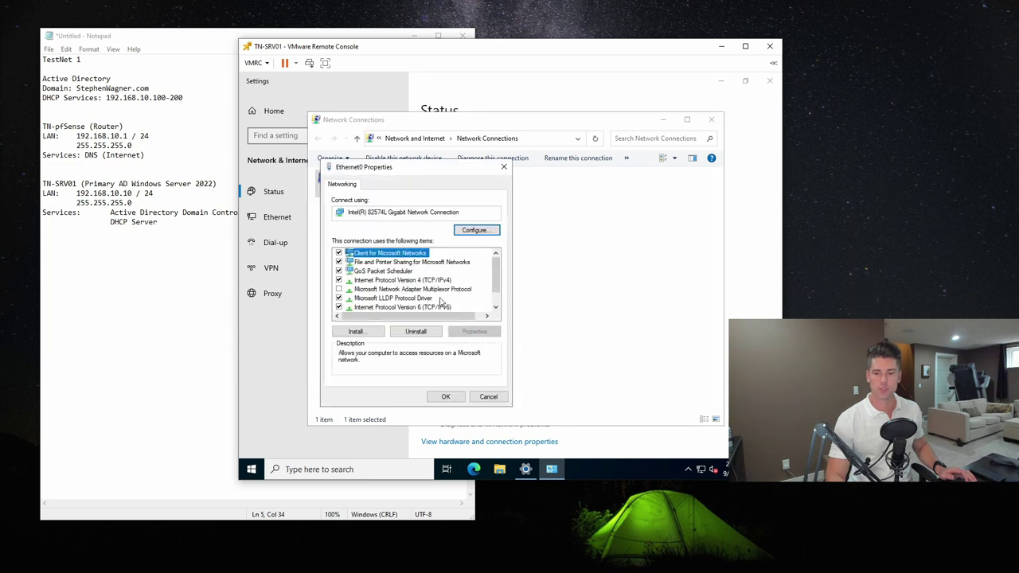
click(433, 281)
click(475, 332)
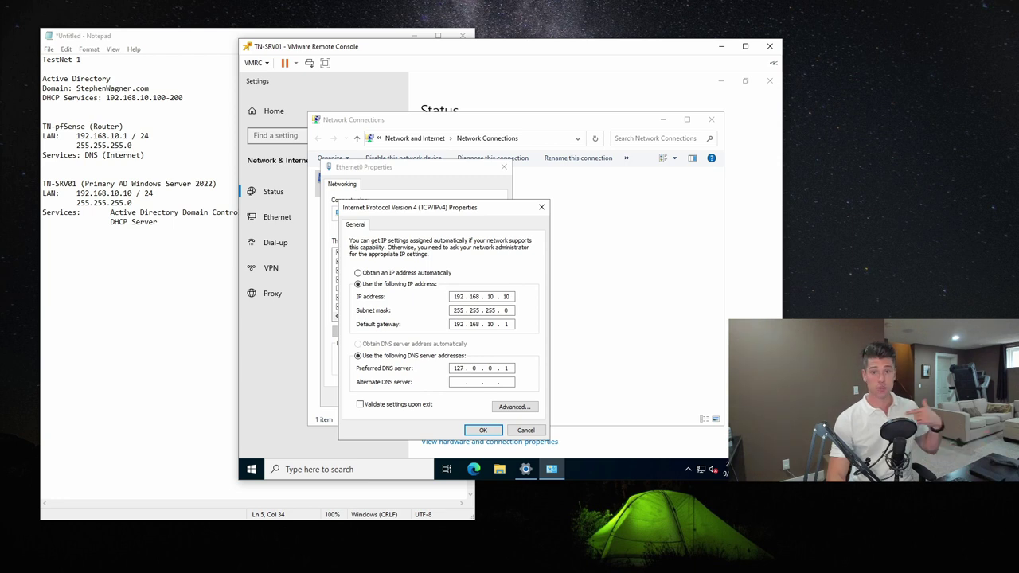
click(526, 429)
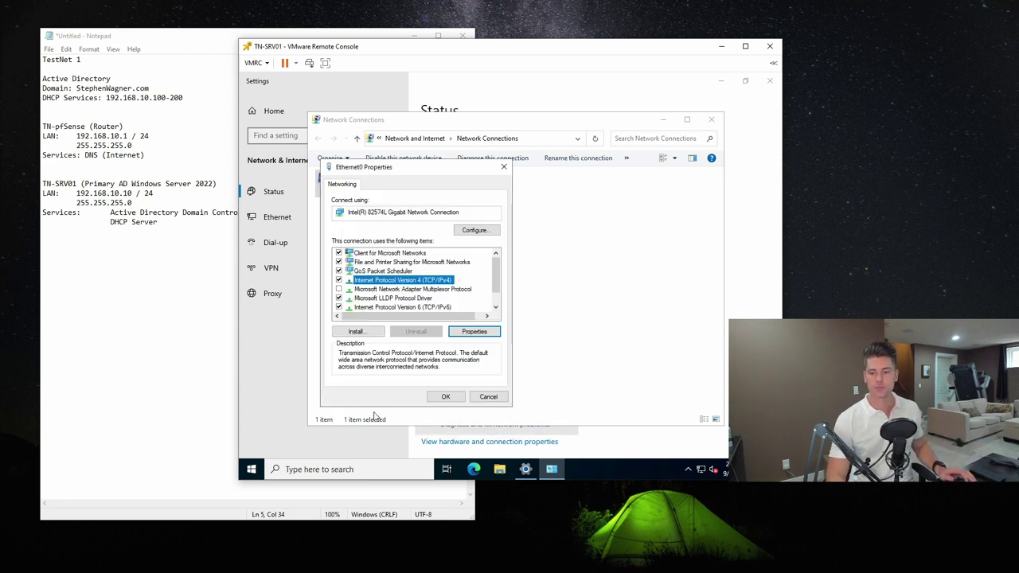
click(488, 398)
click(711, 119)
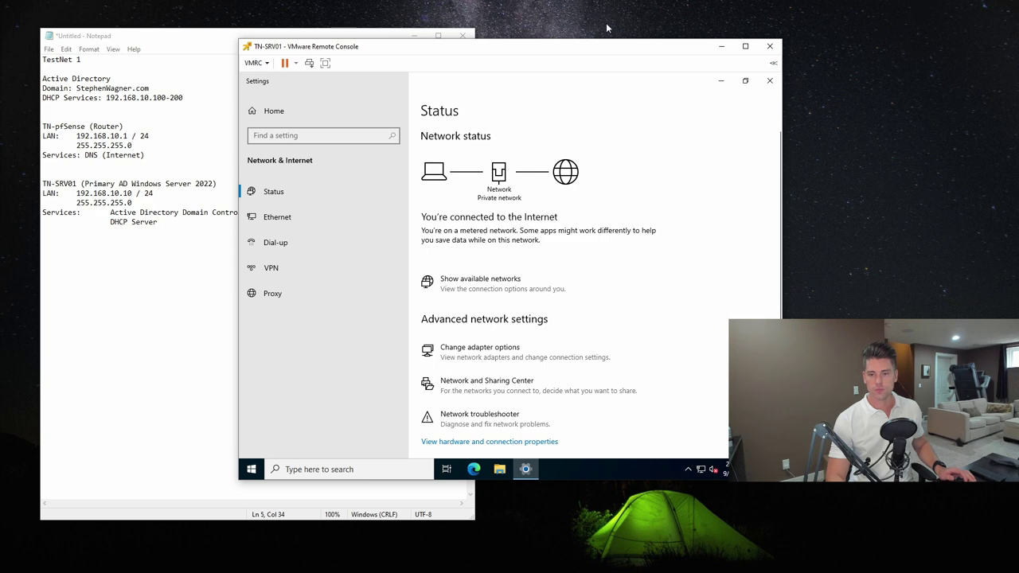
click(770, 81)
- Find and open Active Directory Users and Computers and maximize its window
key(super)
text(active)
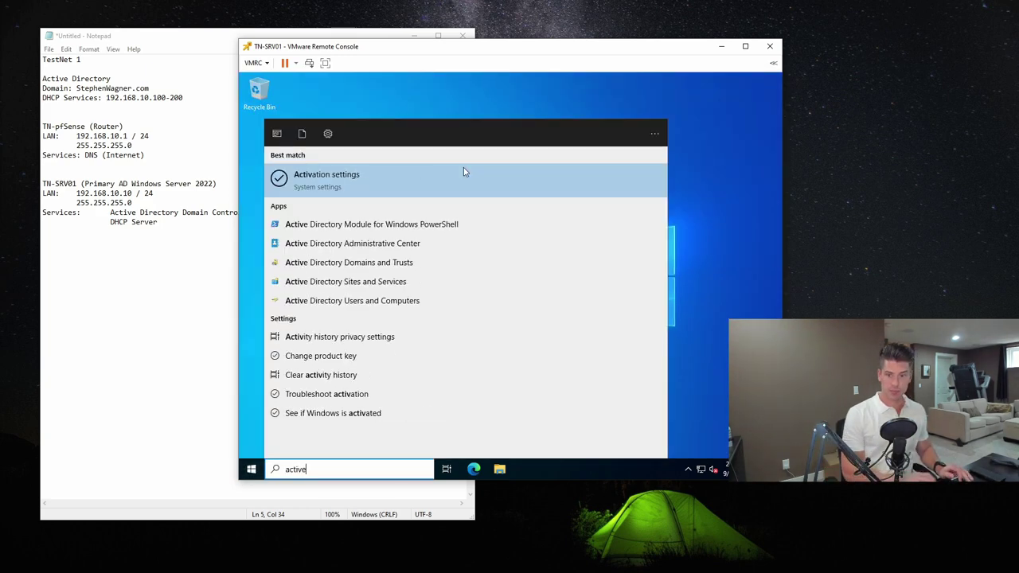
key(Down)
key(Down)
key(Down)
key(Return)
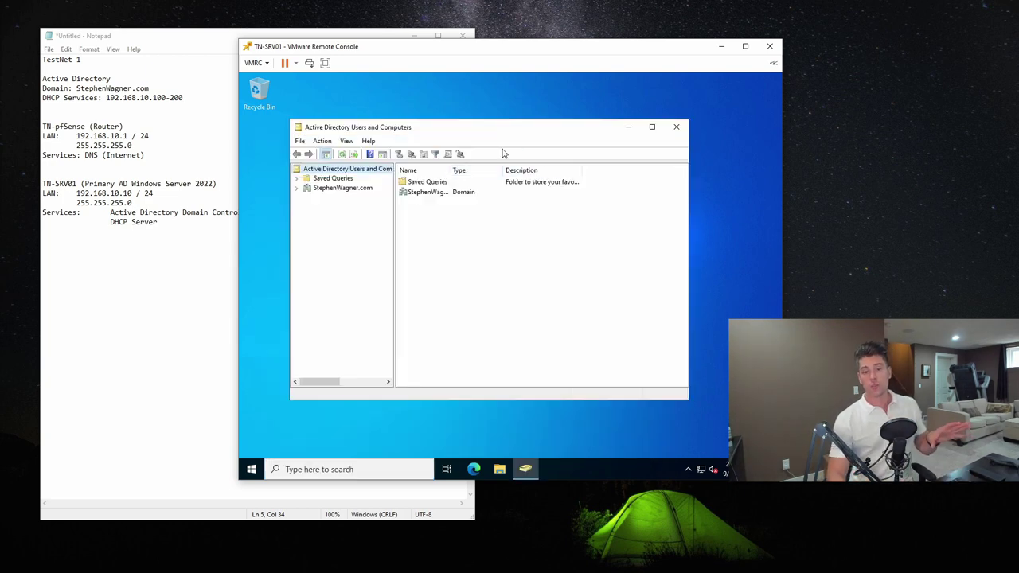
click(652, 126)
- Expand the domain, examine its Computers and Users containers, and widen the Name column to read the full account and group names
click(313, 138)
drag(342, 190, 392, 190)
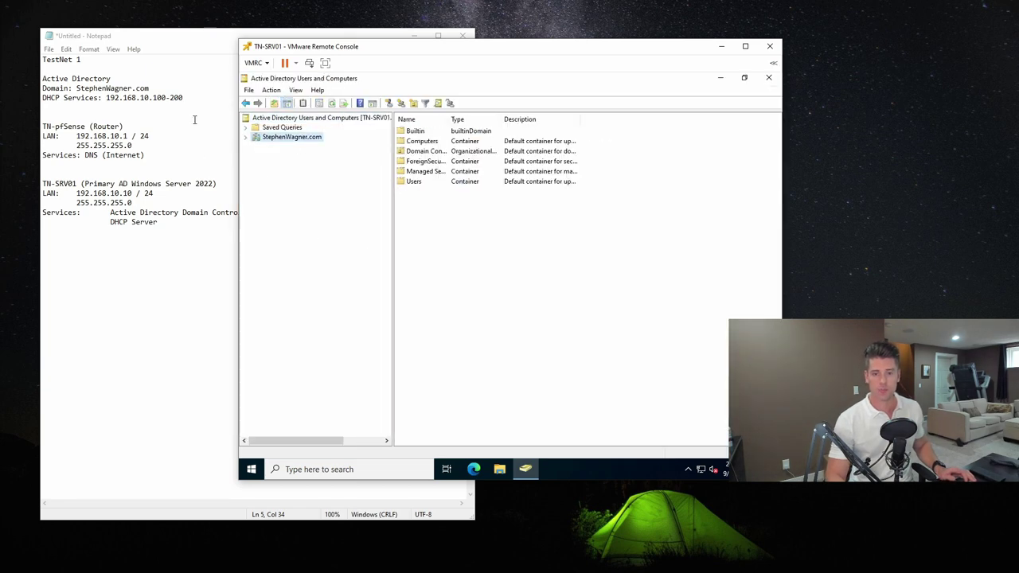
click(245, 137)
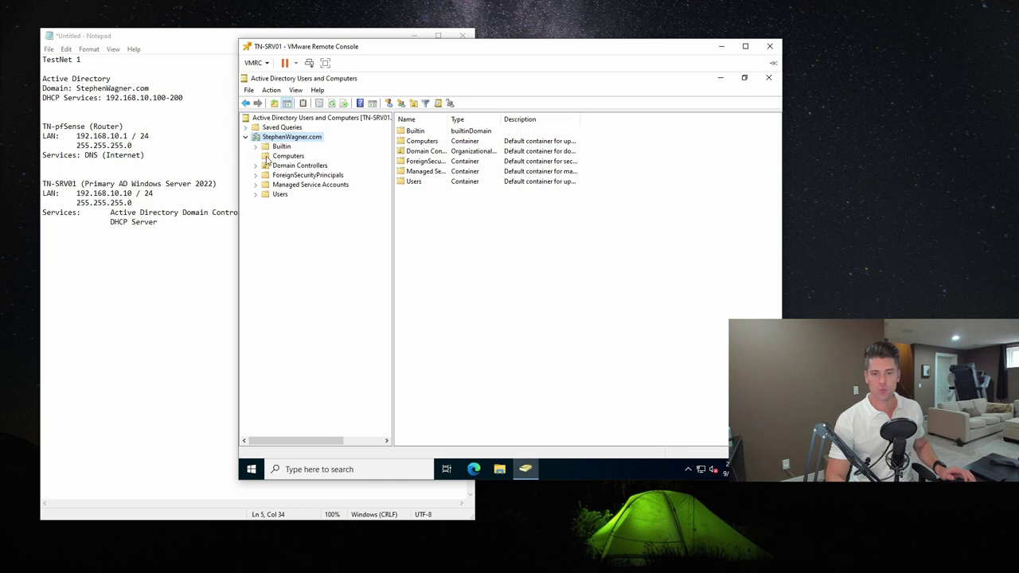
click(289, 157)
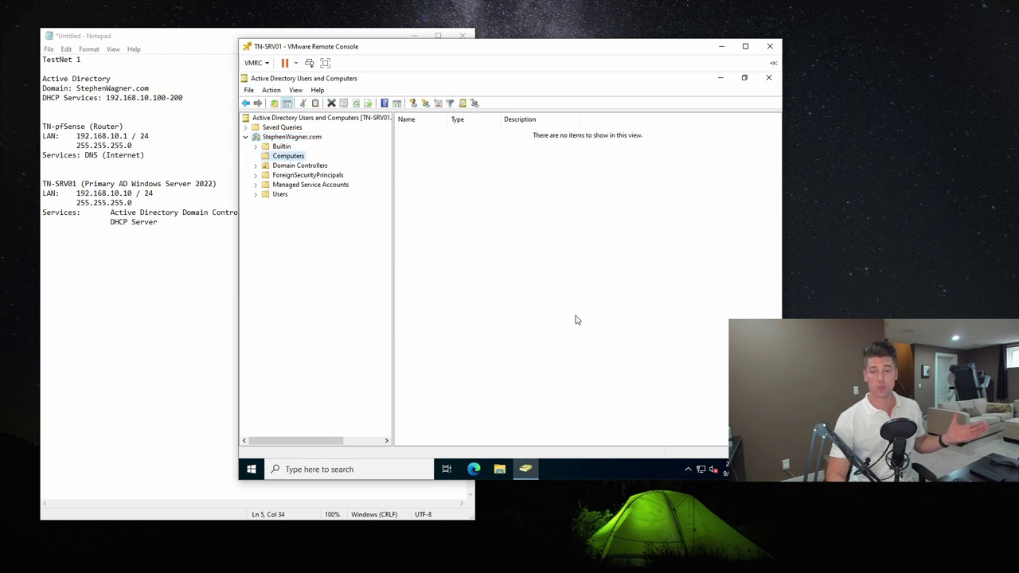
click(281, 196)
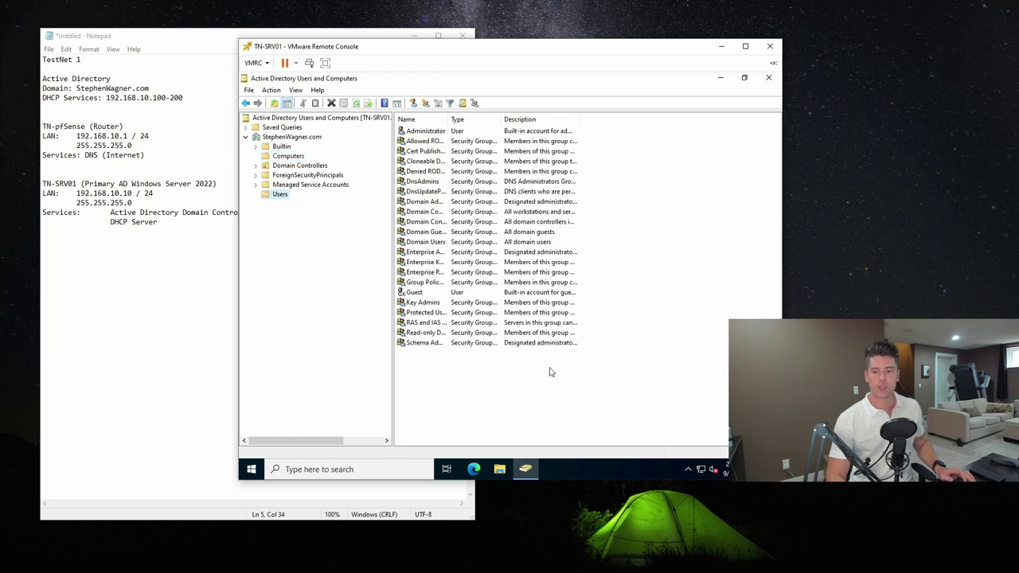
drag(450, 119, 564, 119)
click(439, 133)
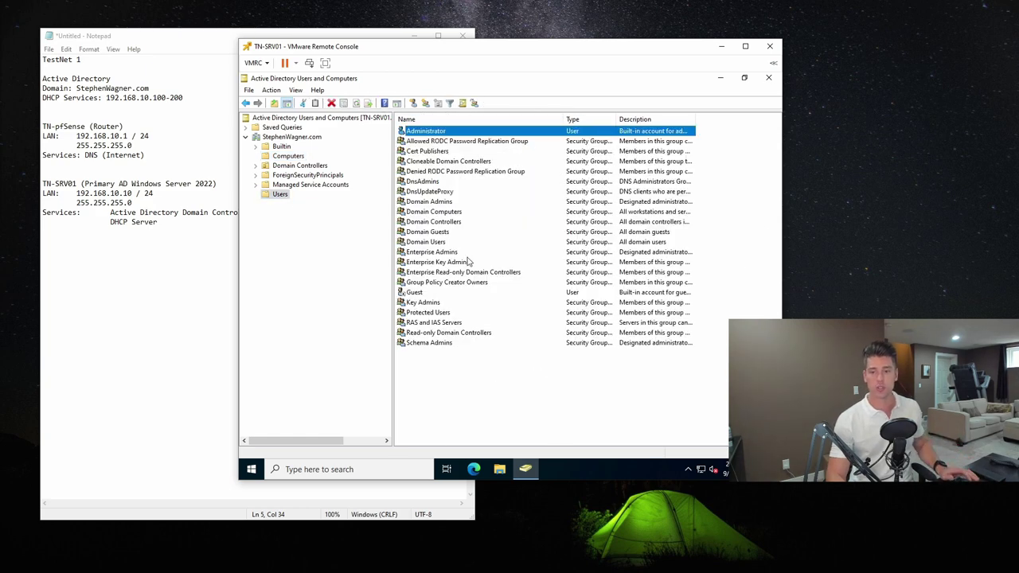
- Start a new user in the domain's Users container and enter the first name, last name and user logon name
click(441, 375)
right_click(441, 376)
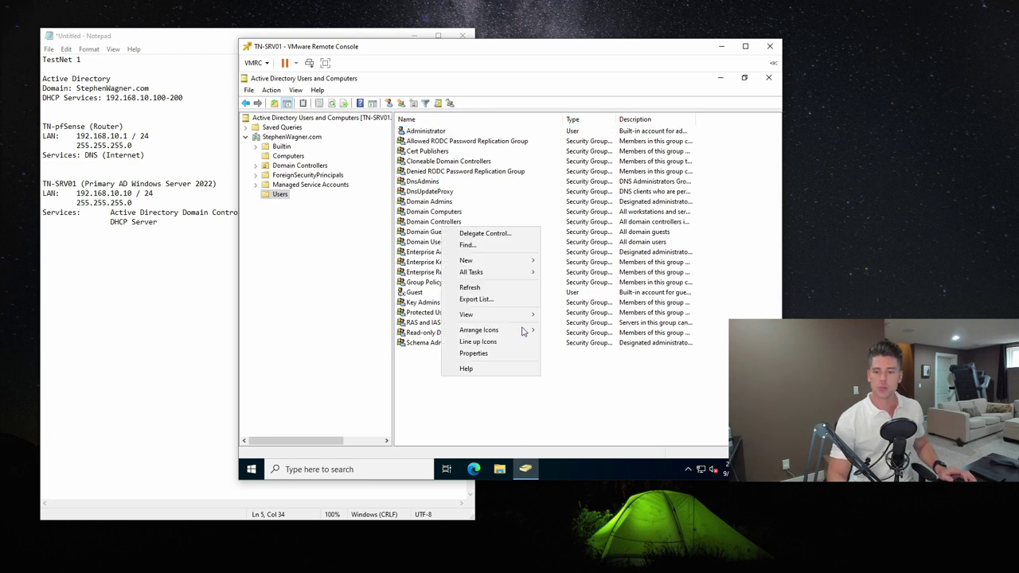
mouse_move(500, 263)
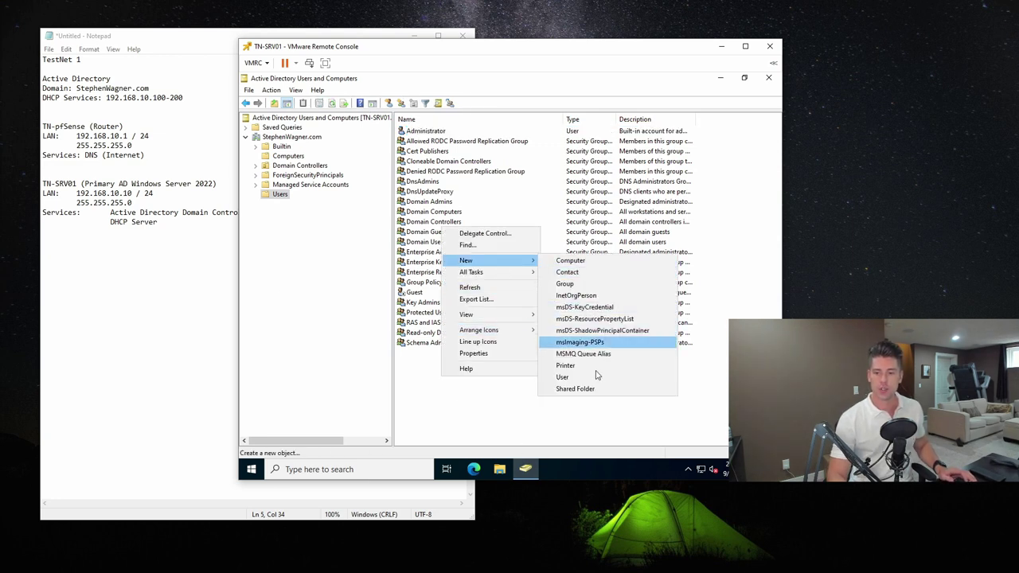
click(565, 376)
text(Stephen)
key(Tab)
key(Tab)
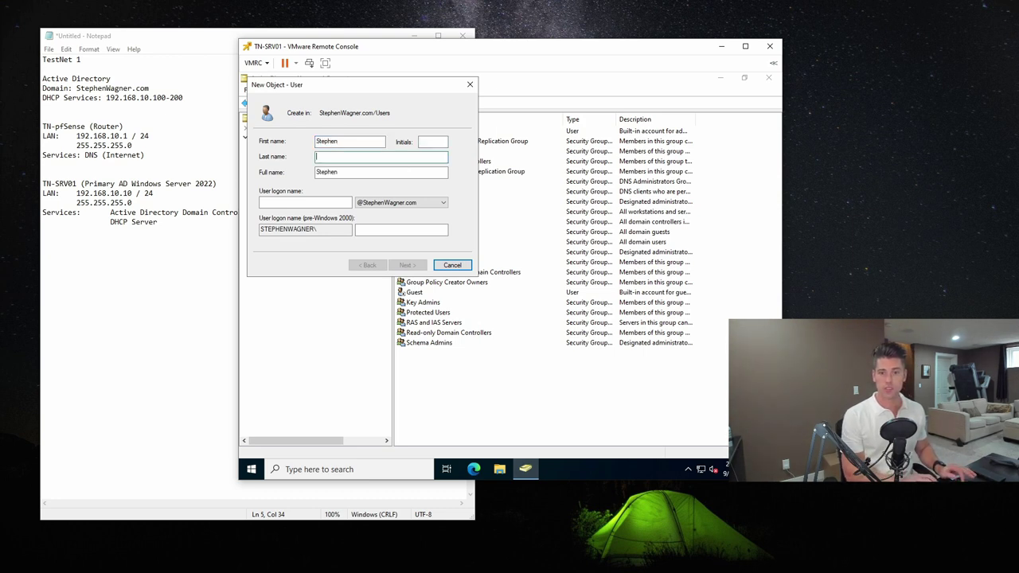
key(Tab)
key(Tab)
text(S)
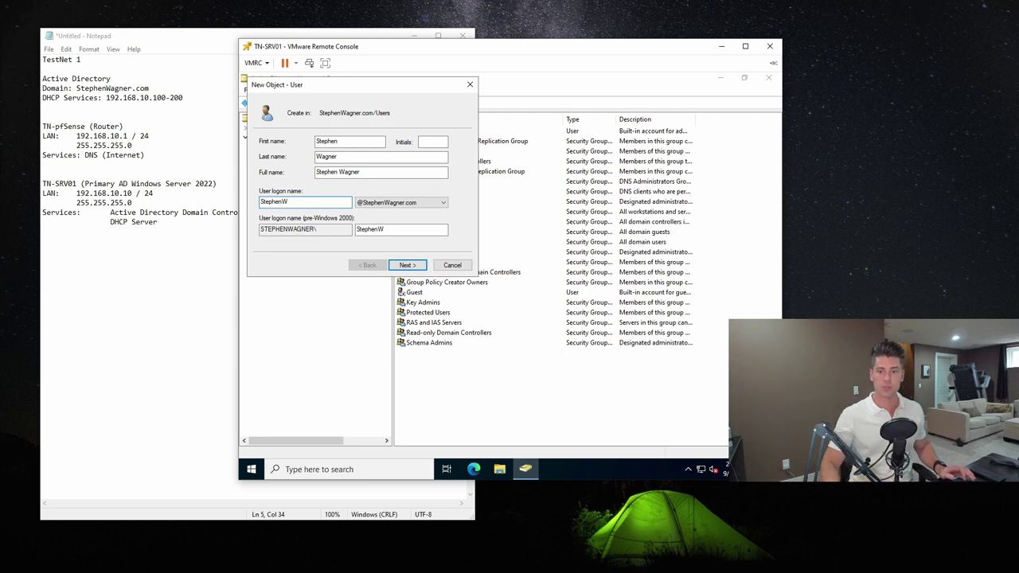
- Enter and confirm the new user's account password, turn off the forced password change at next logon, and finish creating the account
click(407, 265)
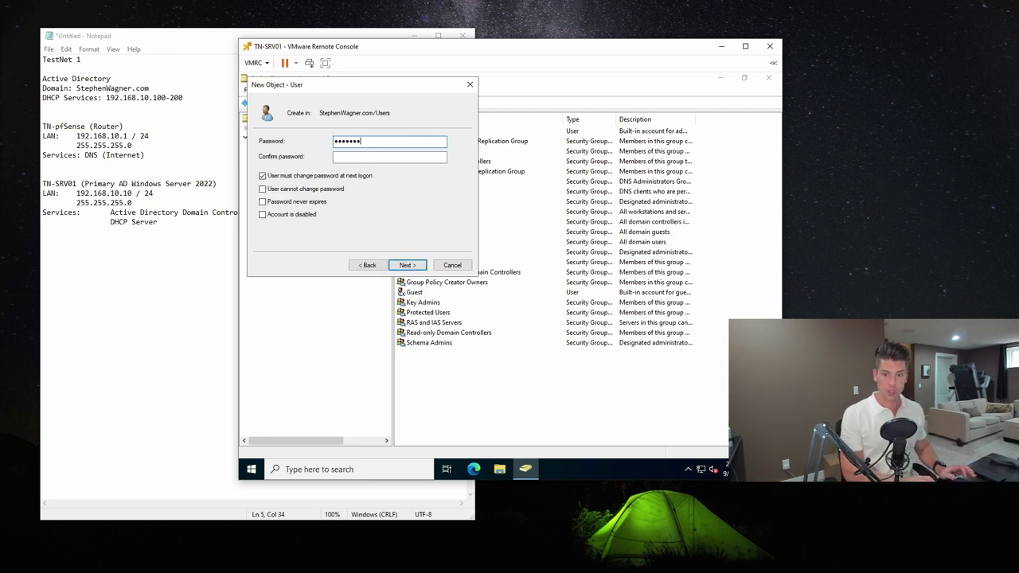
key(Tab)
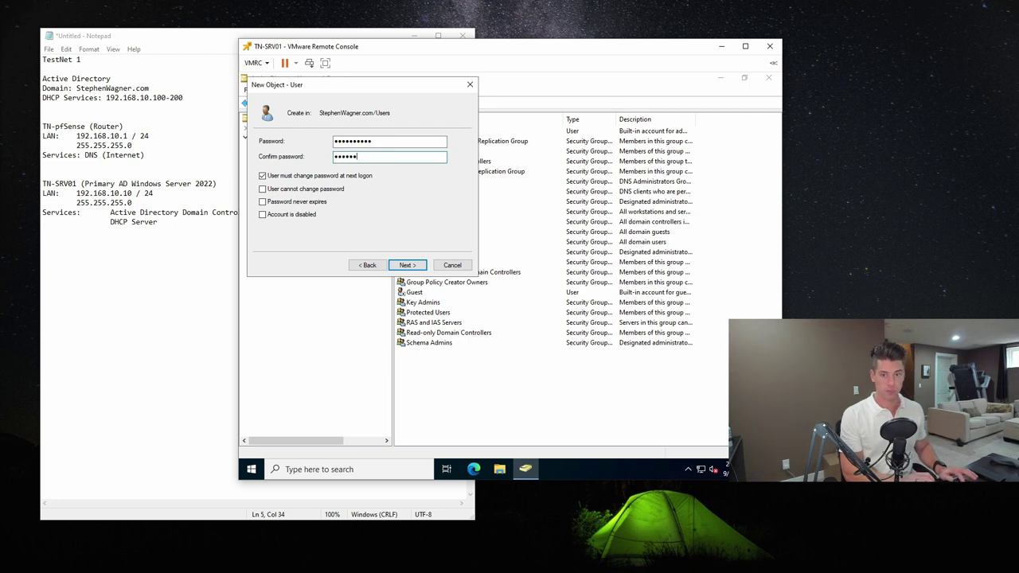
click(290, 177)
click(301, 202)
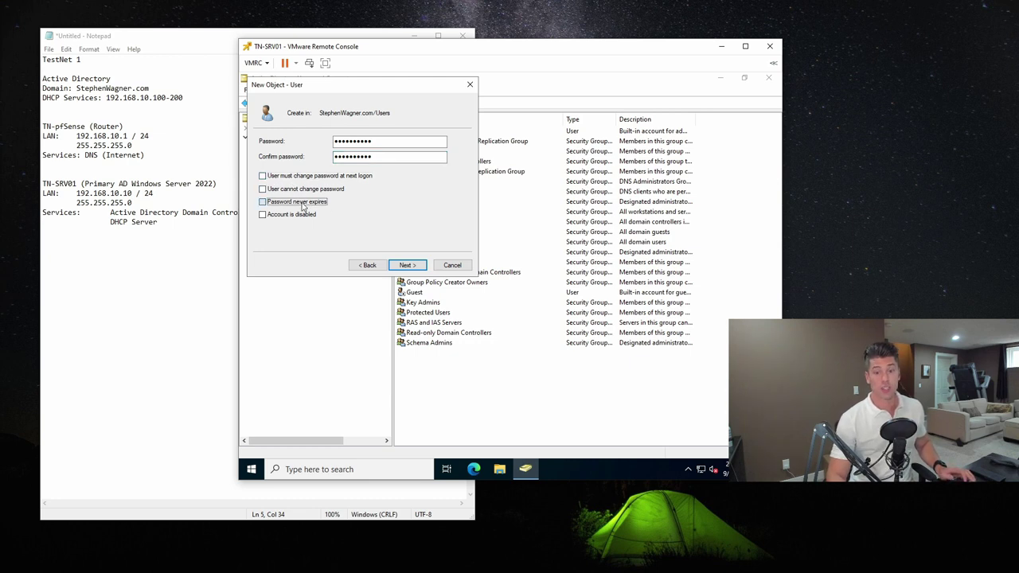
click(410, 267)
click(409, 267)
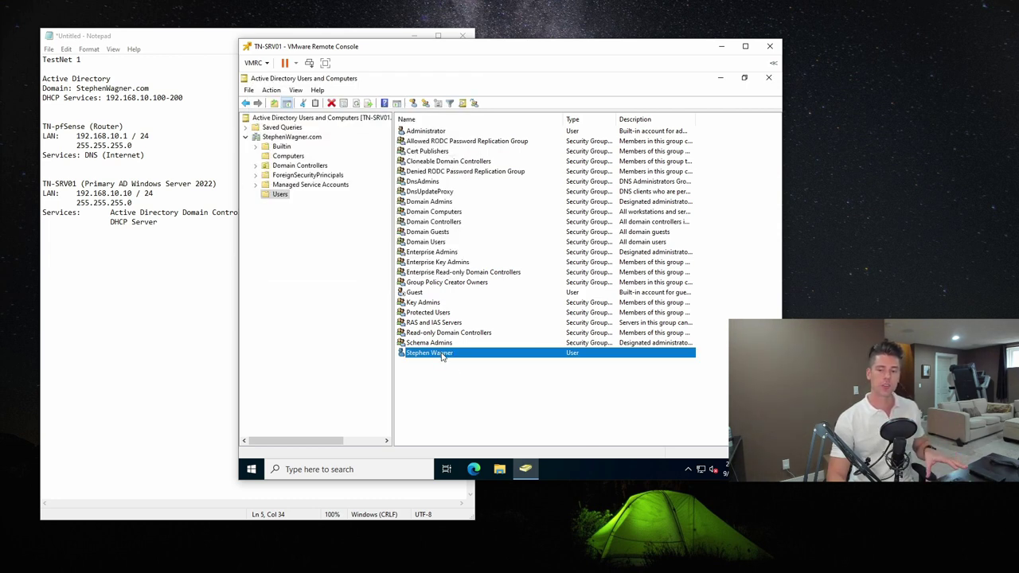
- Check the new user's group membership in the account properties, then close Active Directory Users and Computers
double_click(440, 353)
click(437, 148)
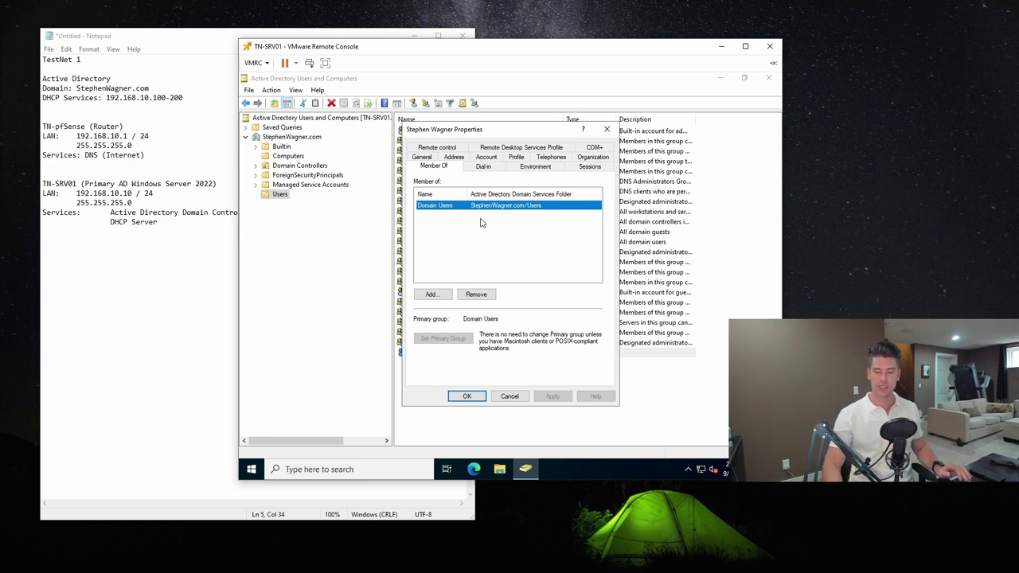
click(468, 396)
click(295, 271)
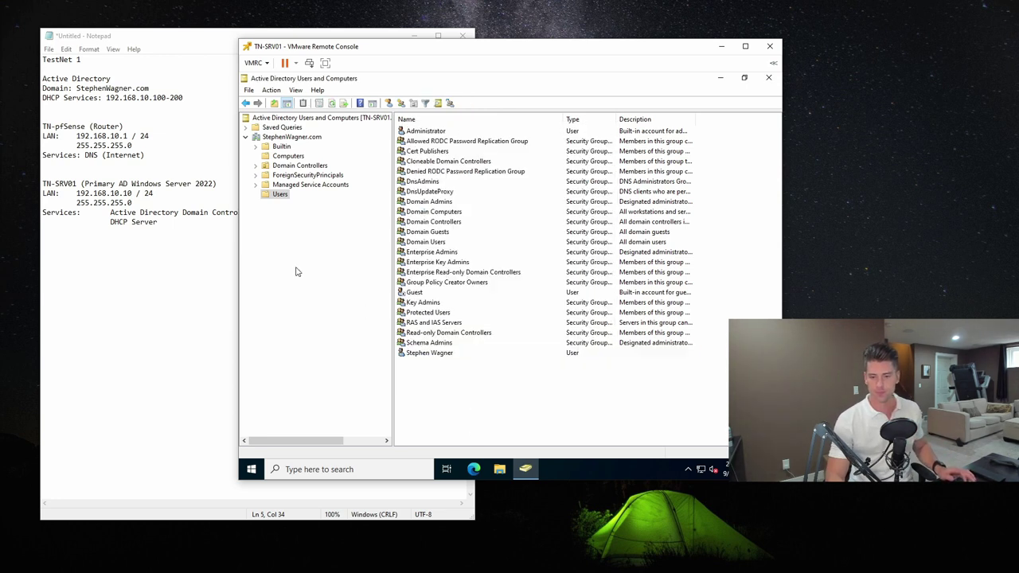
click(291, 137)
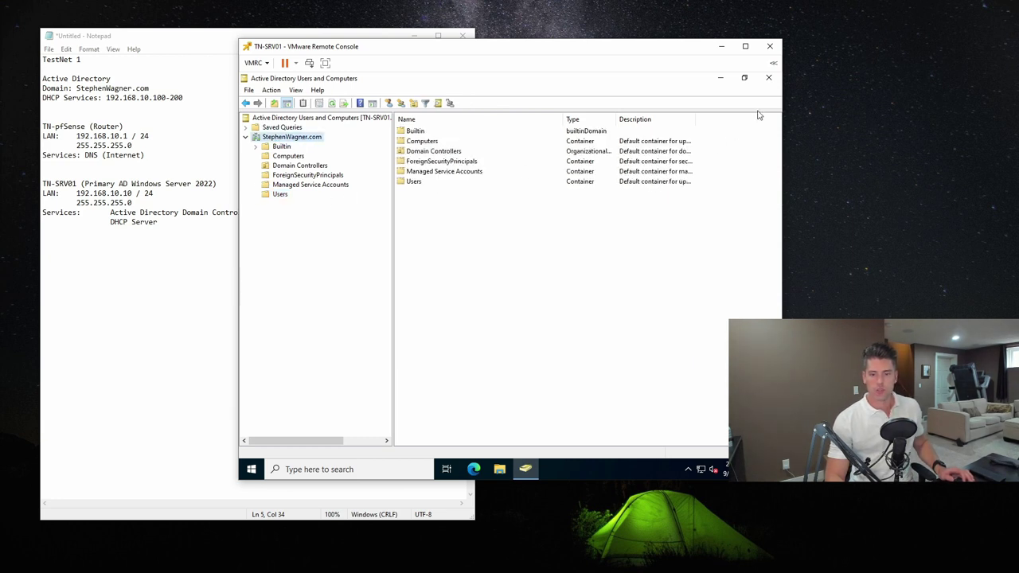
click(768, 78)
- Search Windows for "active", open Active Directory Domains and Trusts, and maximize its window
click(250, 469)
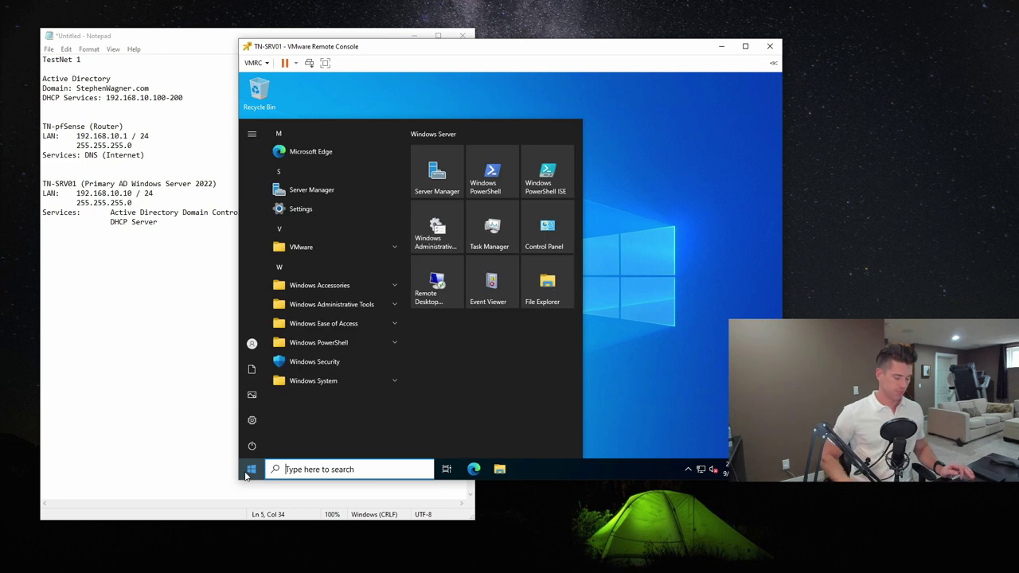
text(active)
key(Down)
key(Down)
key(Down)
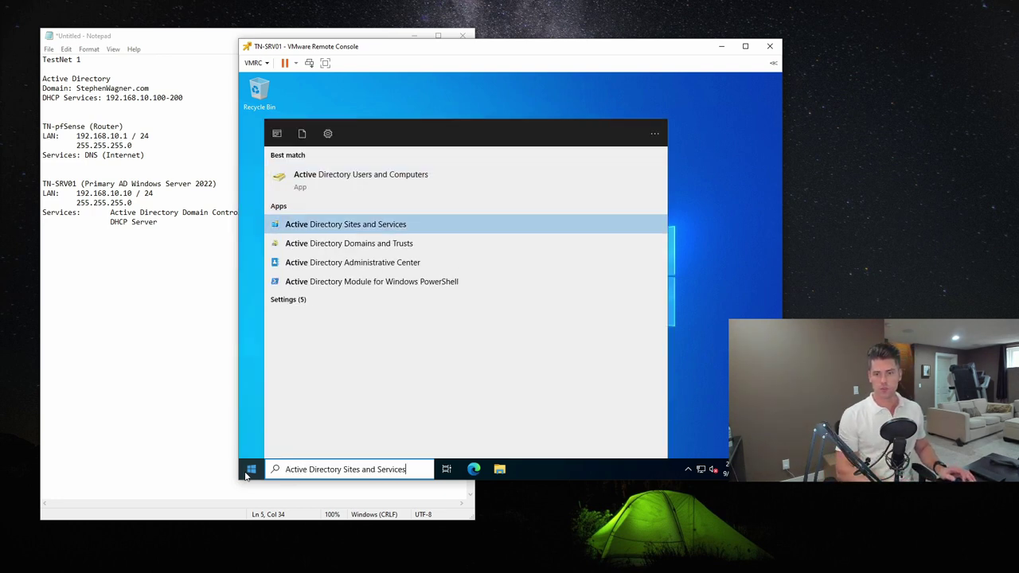
key(Return)
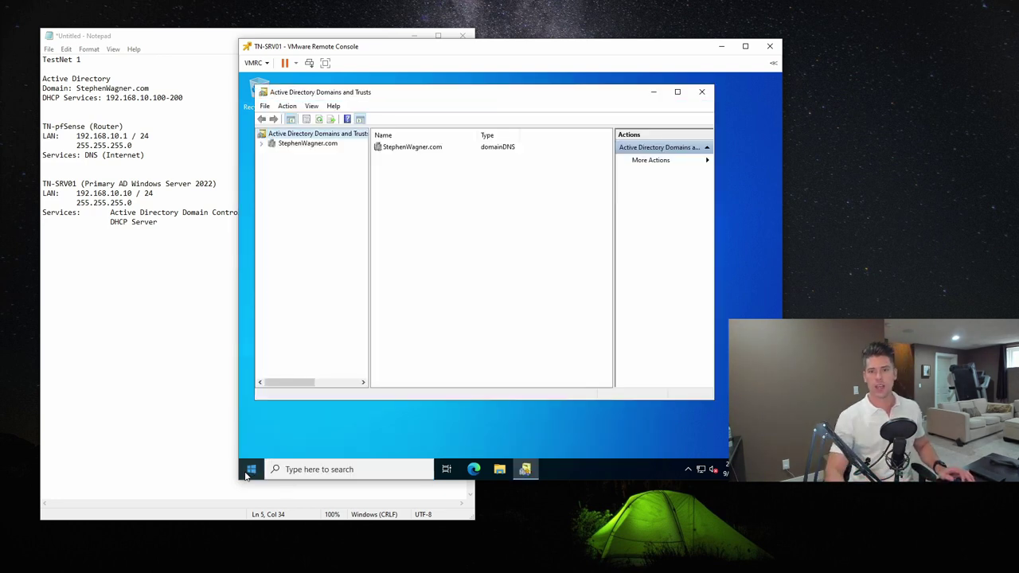
click(678, 92)
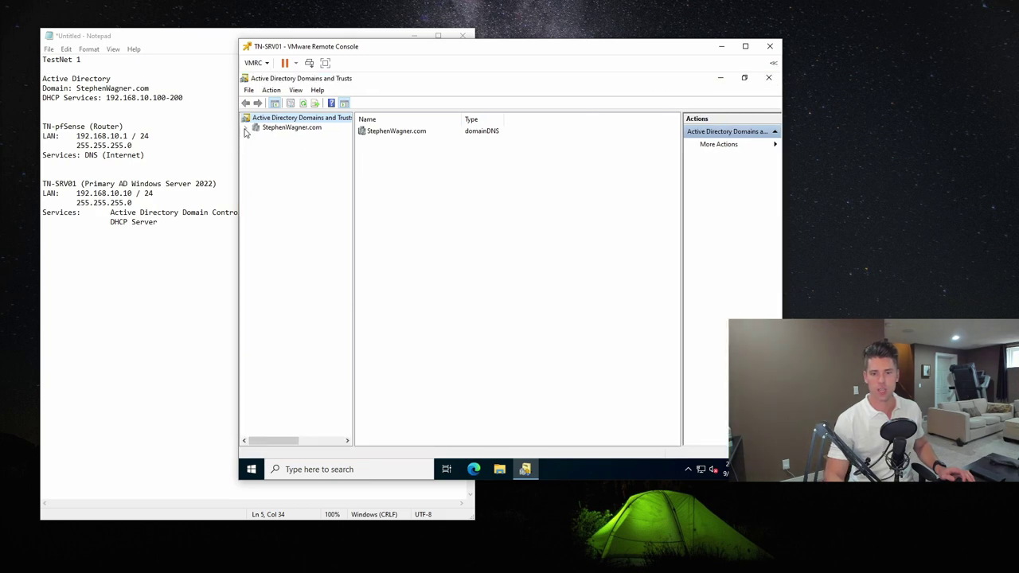
- Open the domain's management console from Active Directory Domains and Trusts, then close that console again
click(277, 130)
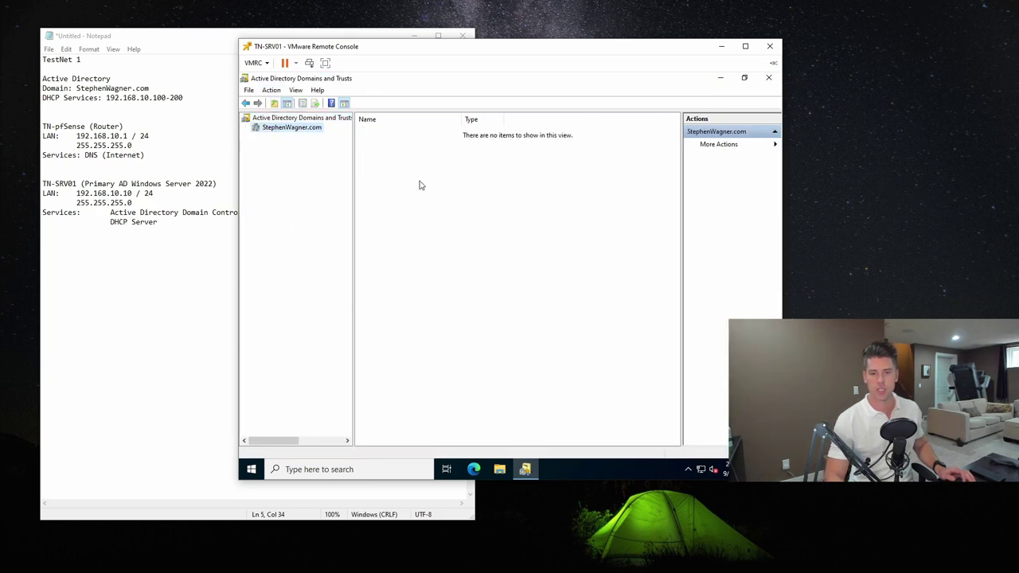
right_click(300, 127)
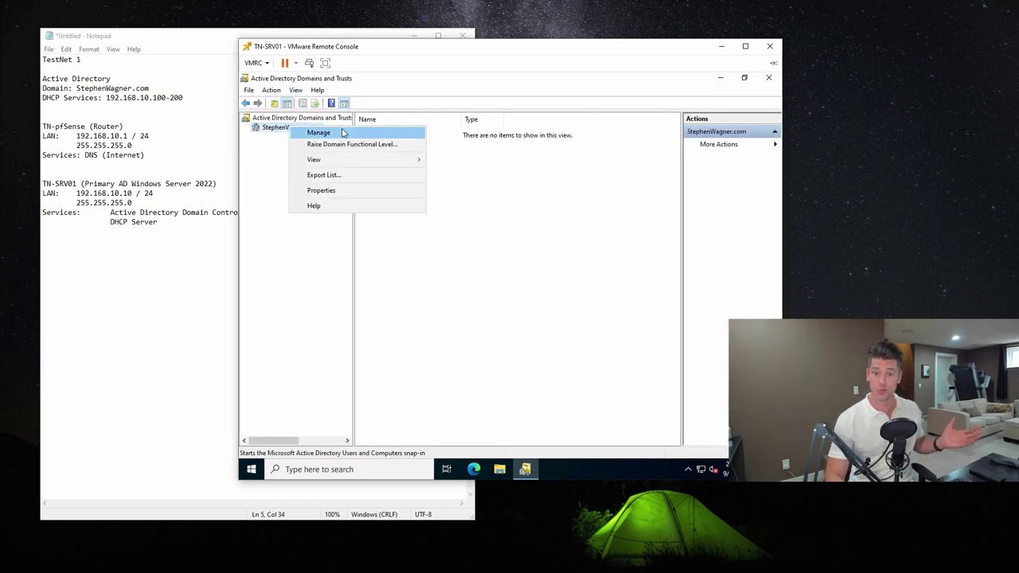
key(Escape)
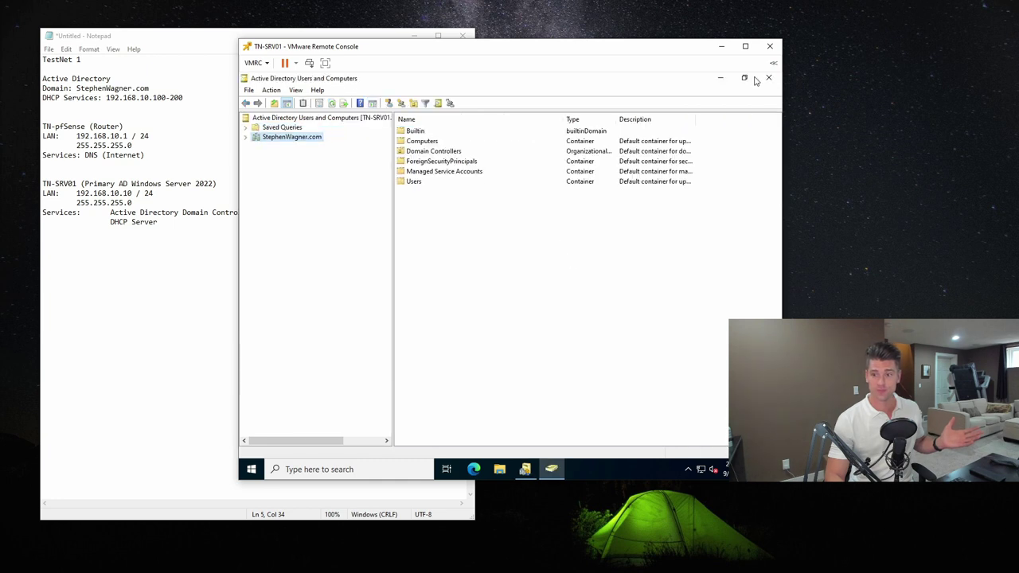
click(769, 78)
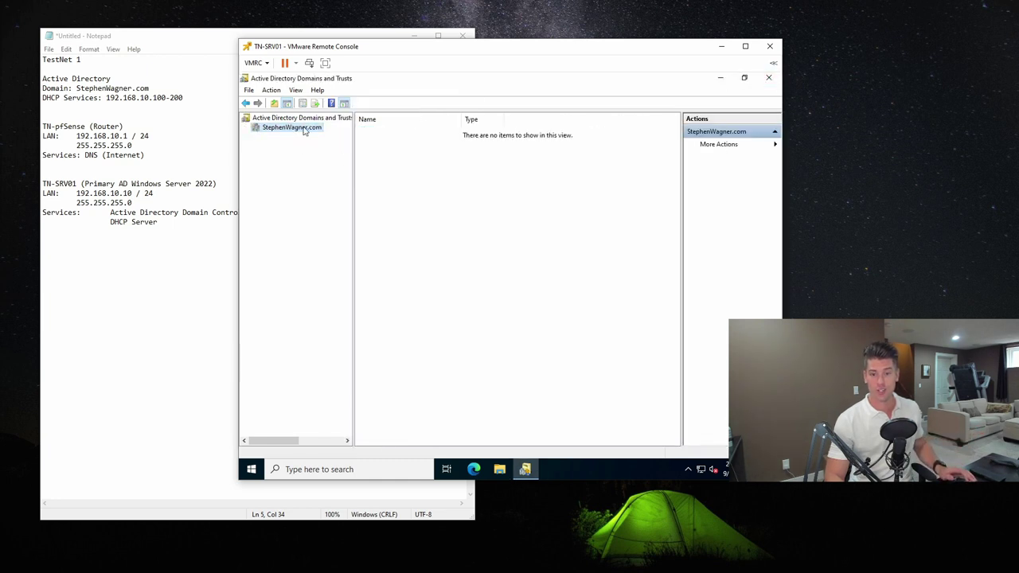
- Check the domain's current functional level without raising it, then close Active Directory Domains and Trusts
right_click(302, 128)
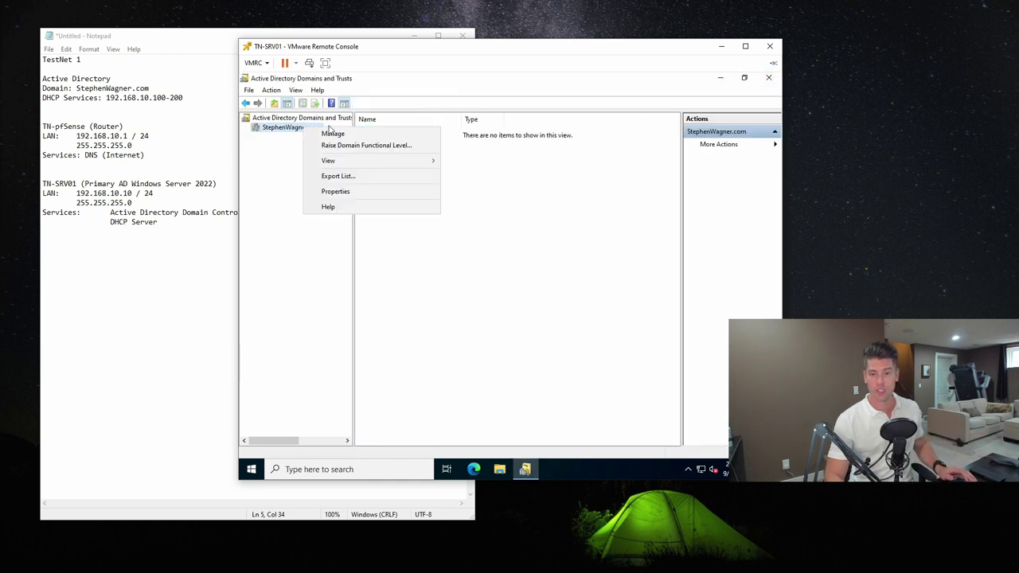
click(373, 145)
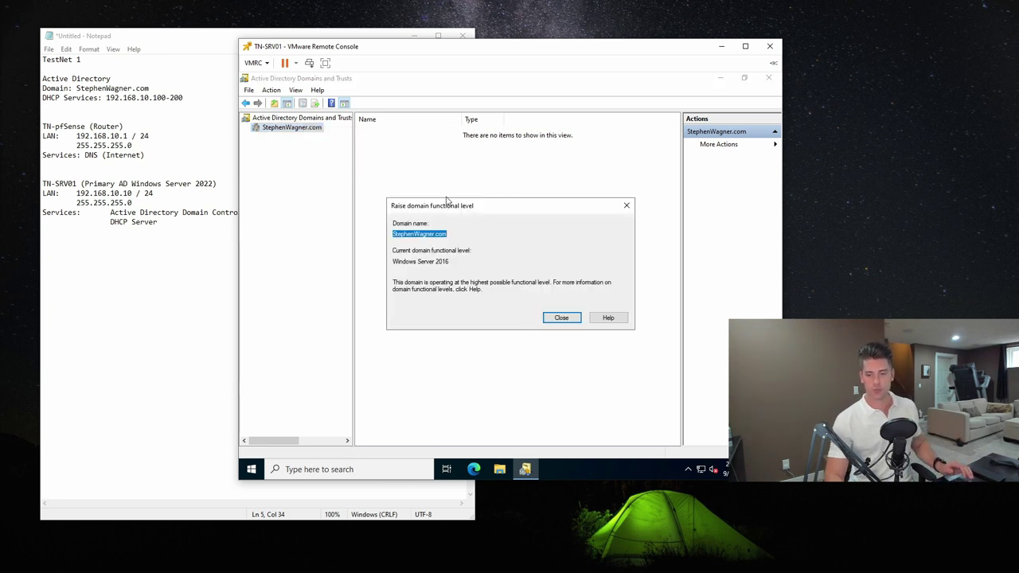
click(561, 318)
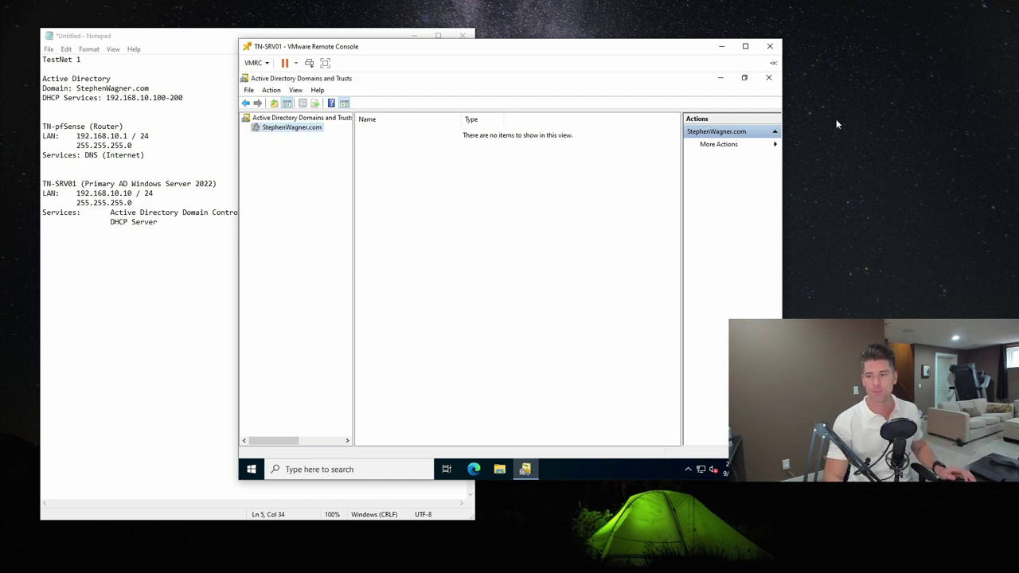
click(768, 78)
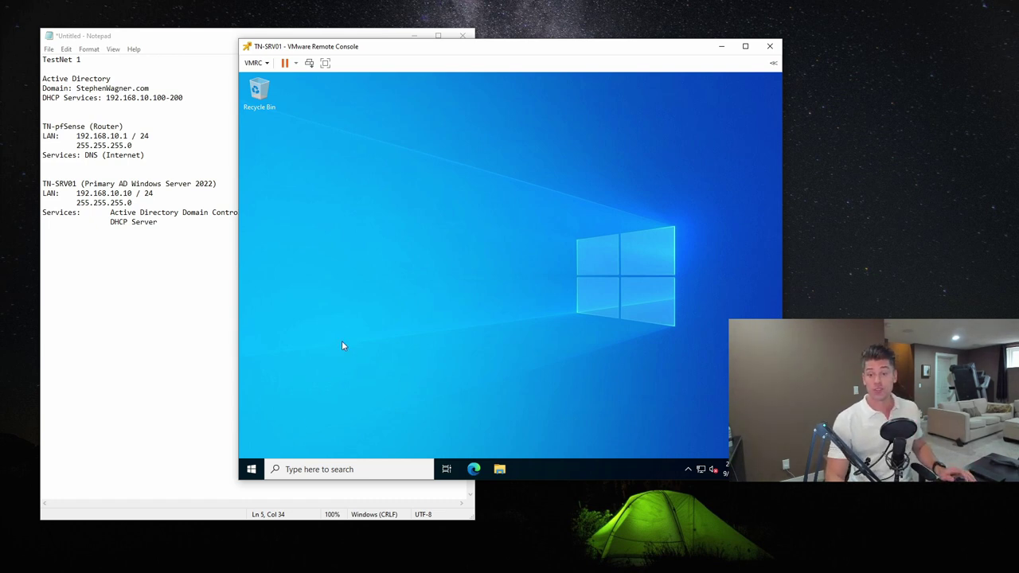
- Search Windows for "server" and open Server Manager
click(250, 469)
text(server)
key(Return)
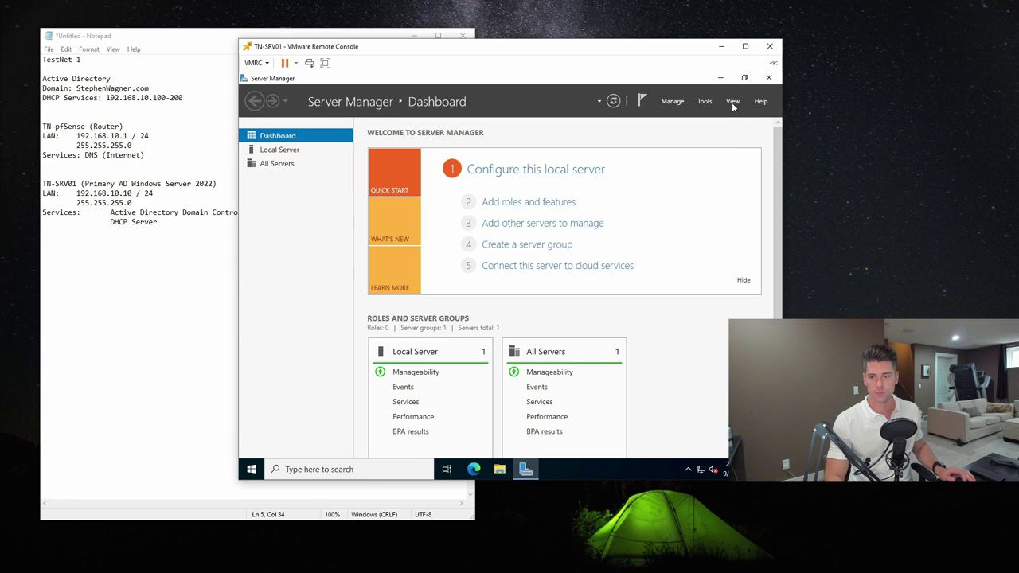
- Look over Server Manager's local server page, dashboard role status and task notifications
click(732, 101)
click(733, 101)
click(704, 101)
click(704, 101)
click(274, 153)
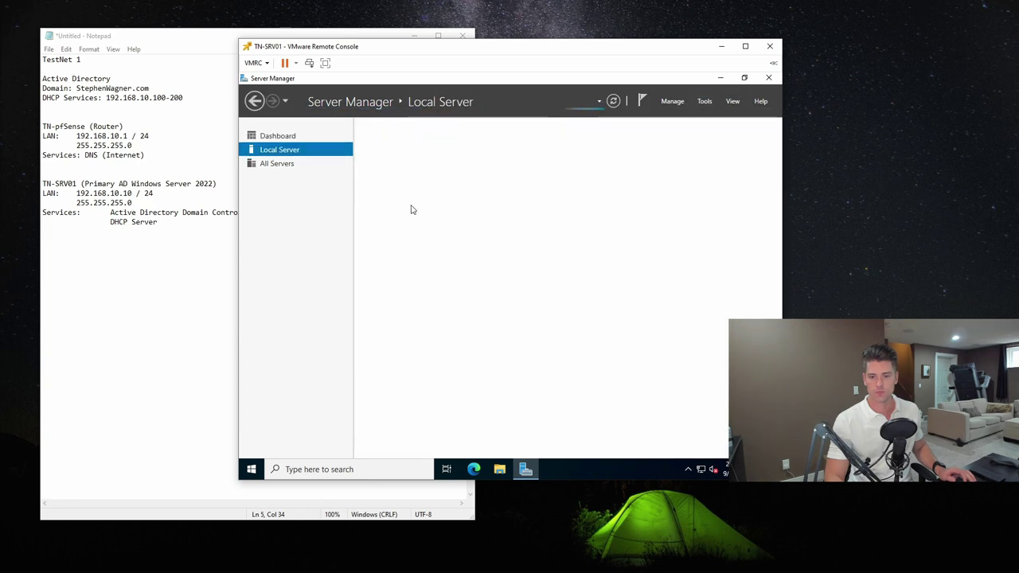
click(271, 136)
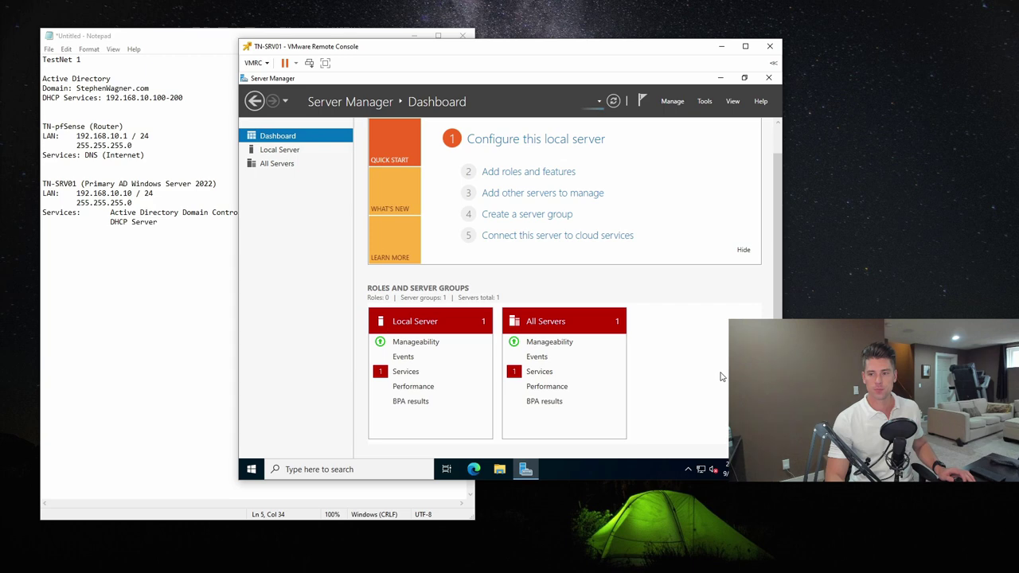
click(642, 100)
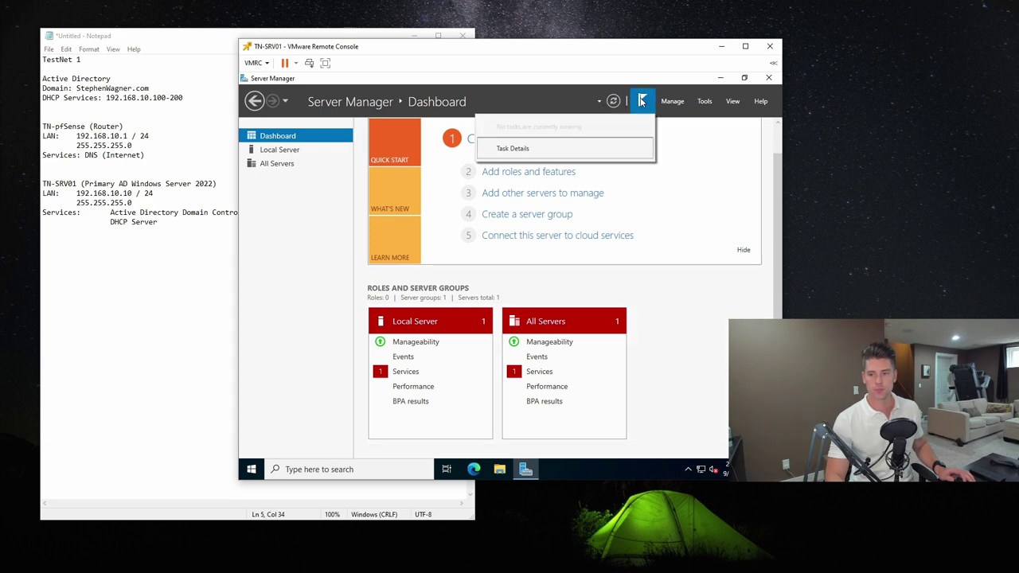
click(642, 100)
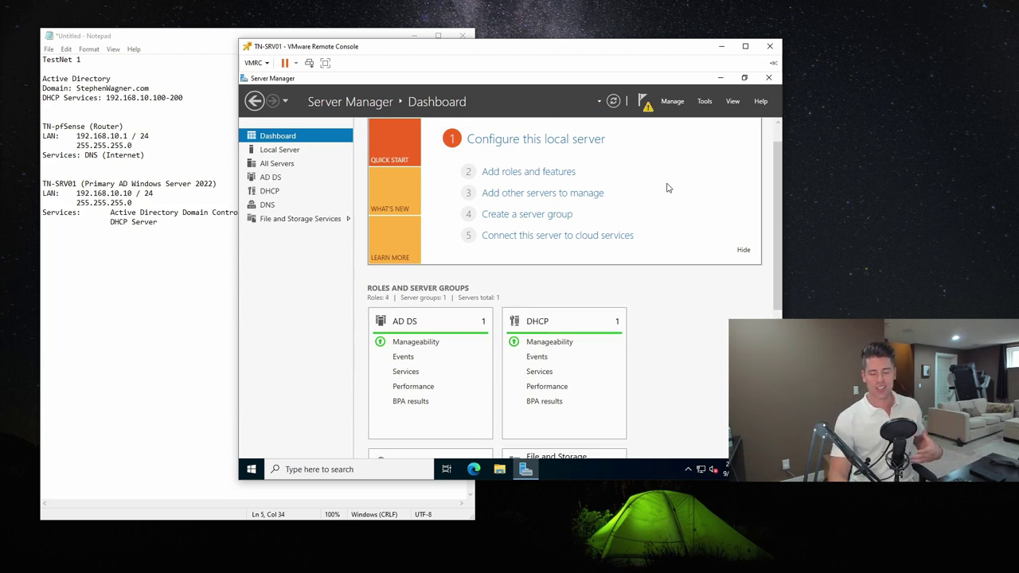
- Complete the DHCP post-install configuration, authorizing the server with the domain Administrator credentials, and look over the dashboard's role tiles
click(645, 104)
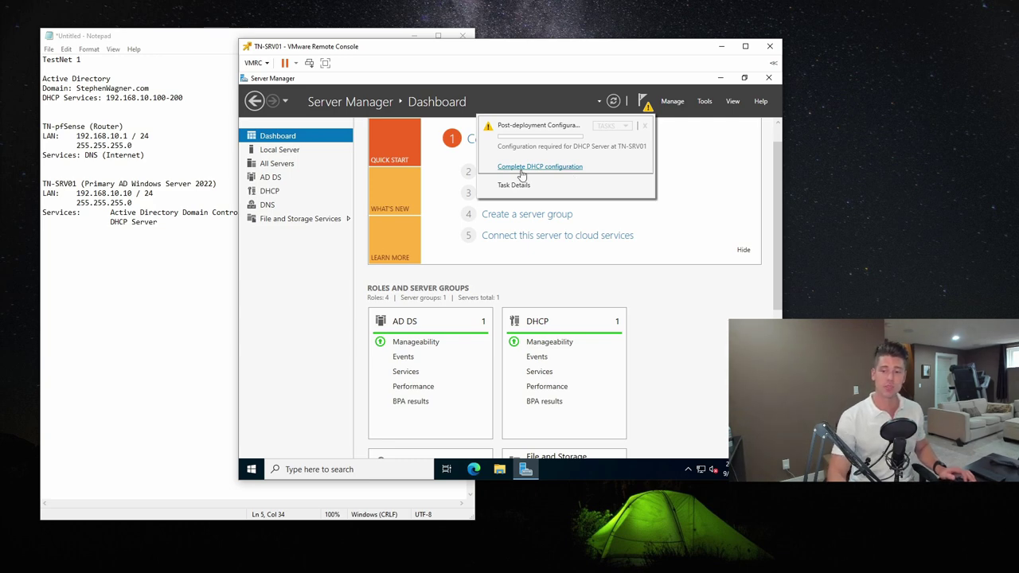
click(522, 169)
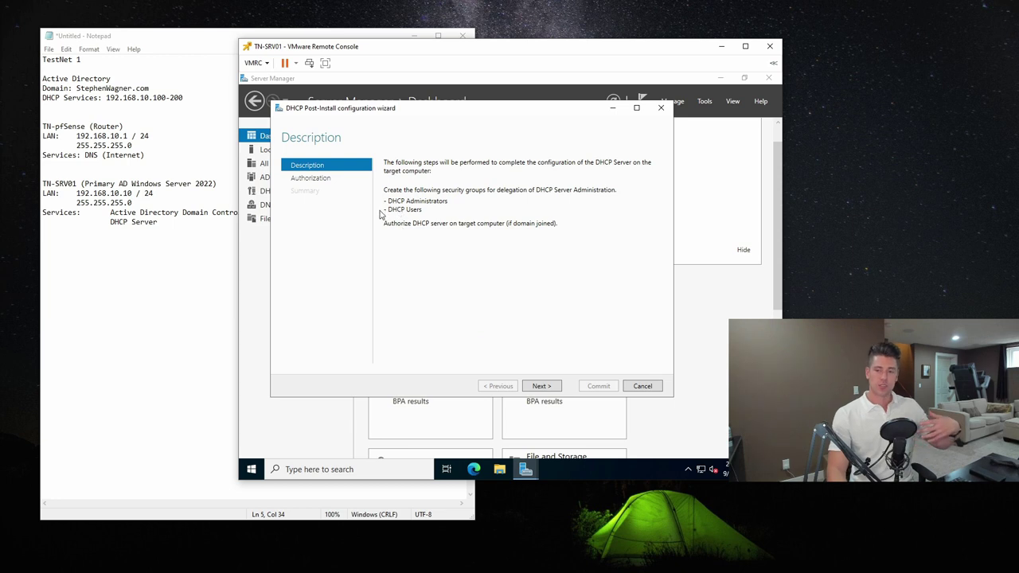
click(540, 386)
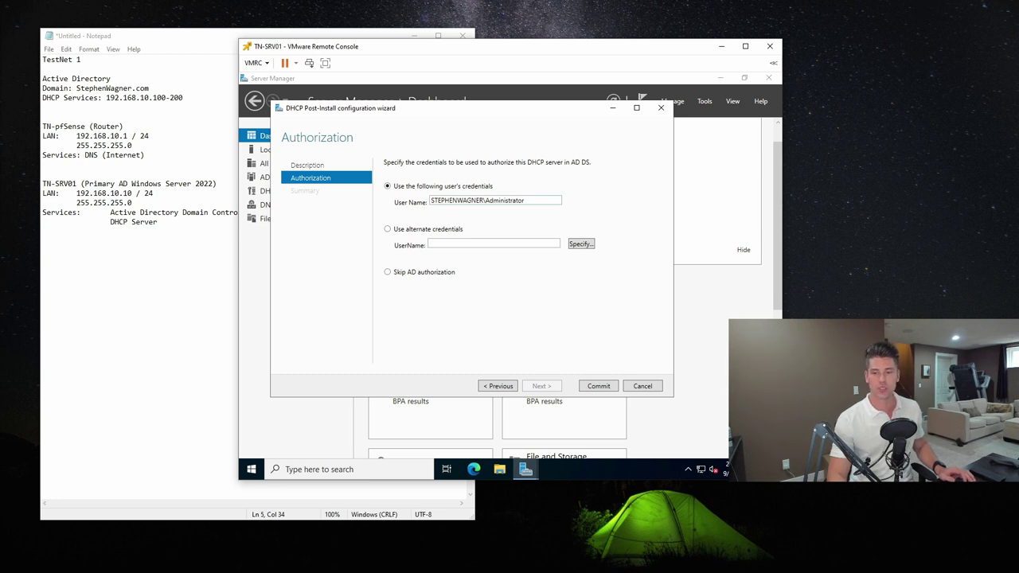
click(503, 327)
click(598, 386)
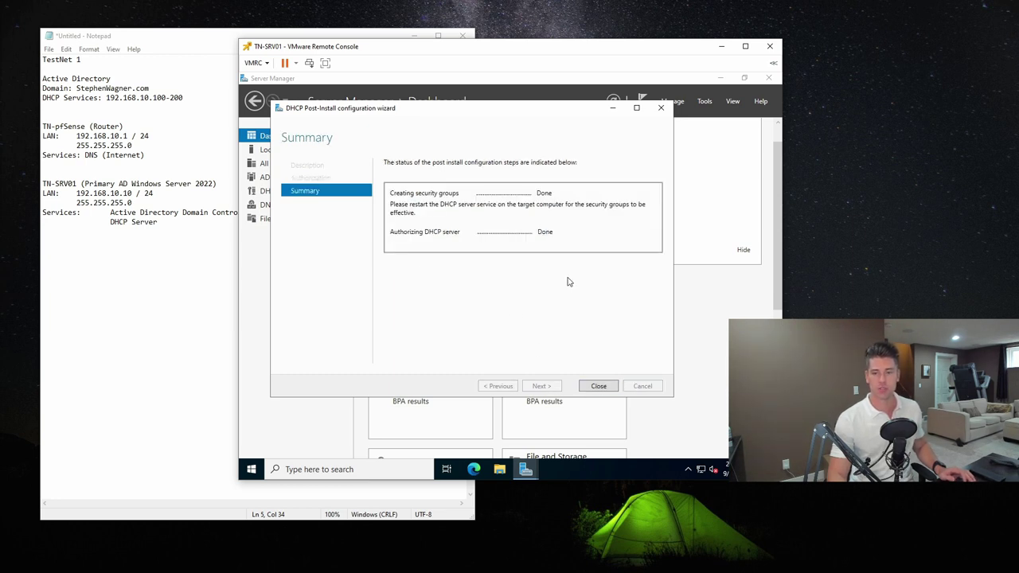
click(605, 384)
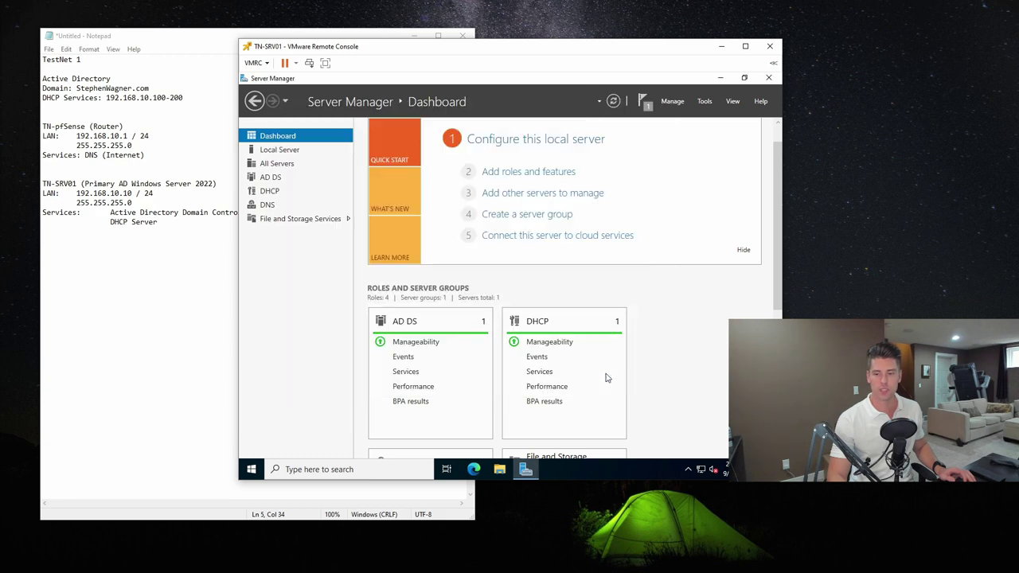
scroll(670, 290, down, 3)
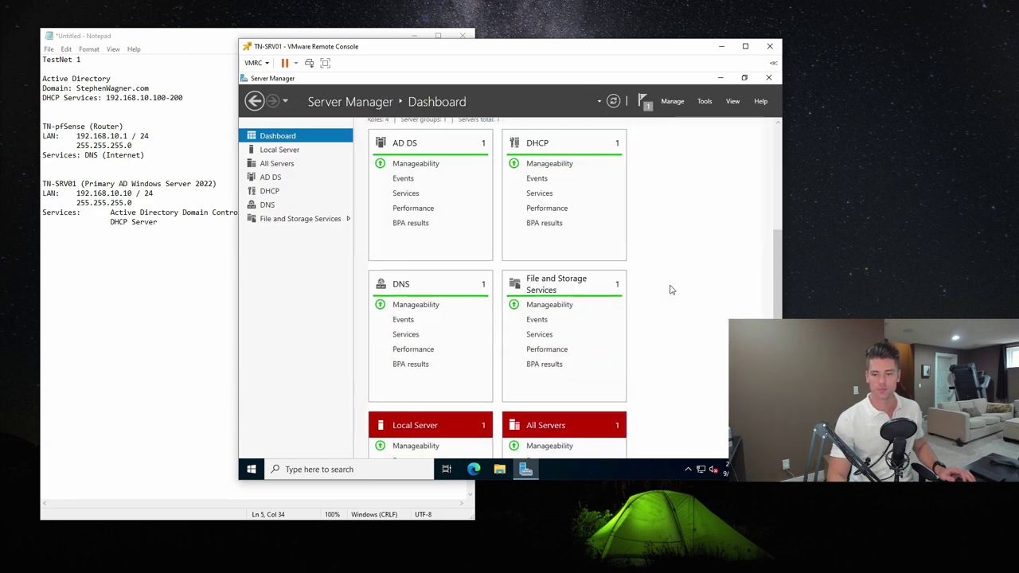
scroll(671, 289, up, 3)
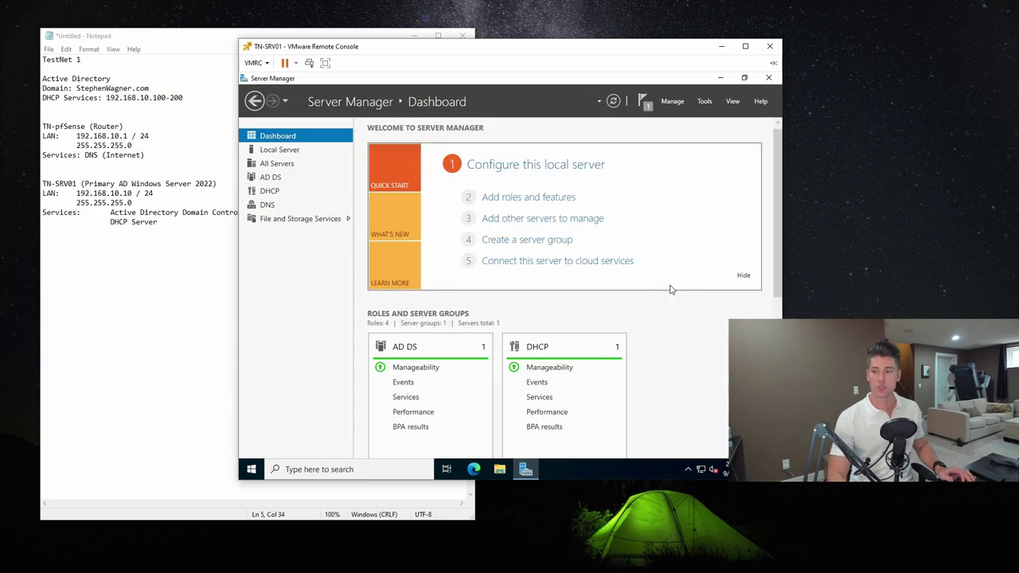
- Close Server Manager
click(768, 77)
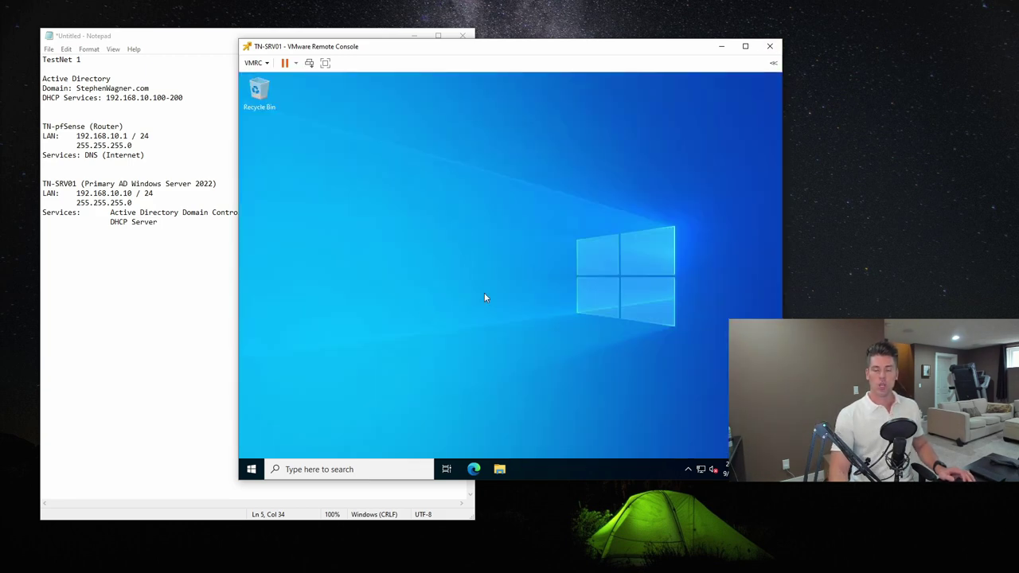
click(251, 469)
text(dhcp)
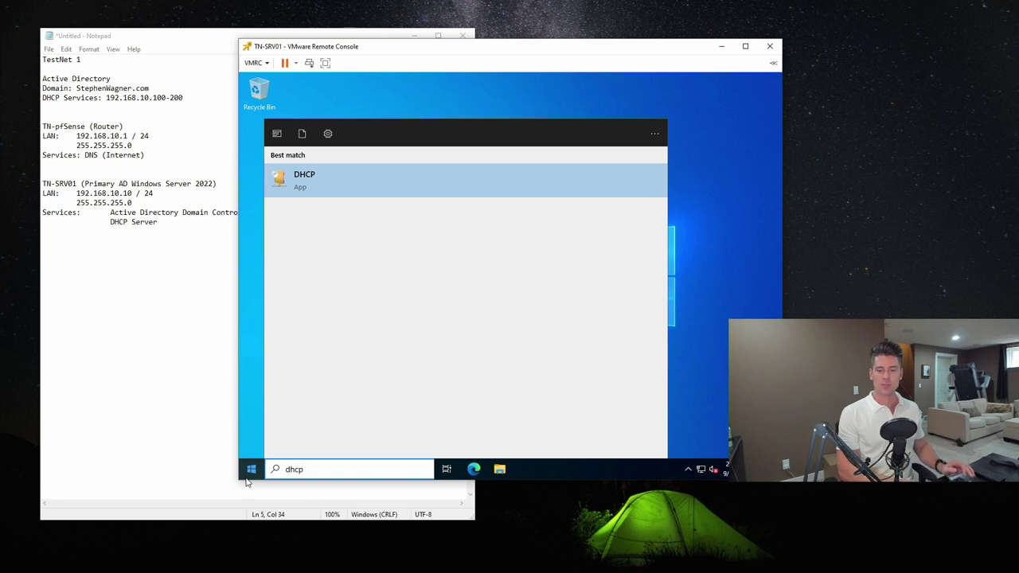
key(BackSpace)
key(BackSpace)
key(BackSpace)
key(BackSpace)
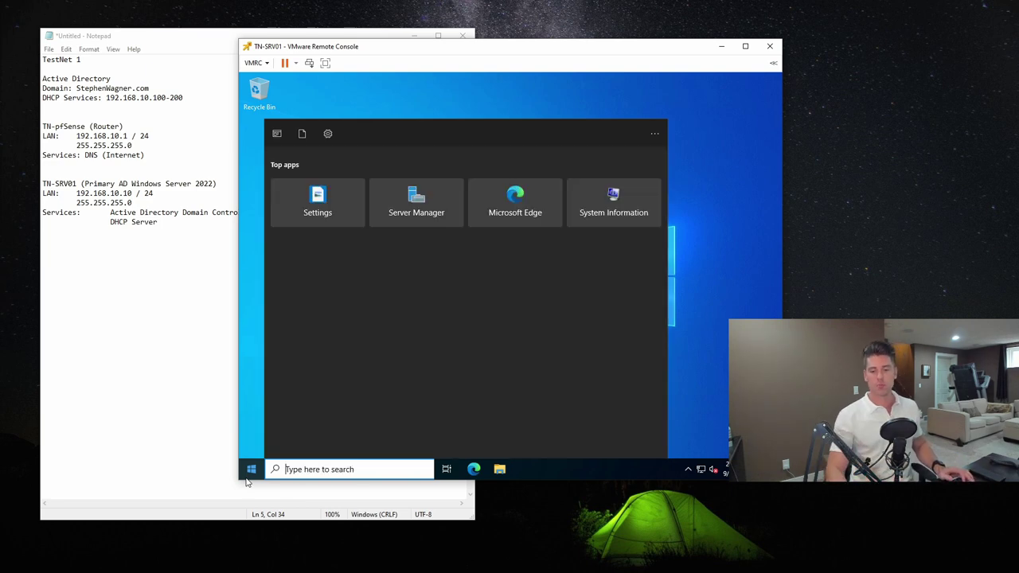
key(Escape)
- Look through the Windows Administrative Tools available on the server, including the Active Directory, DHCP and DNS consoles
click(251, 469)
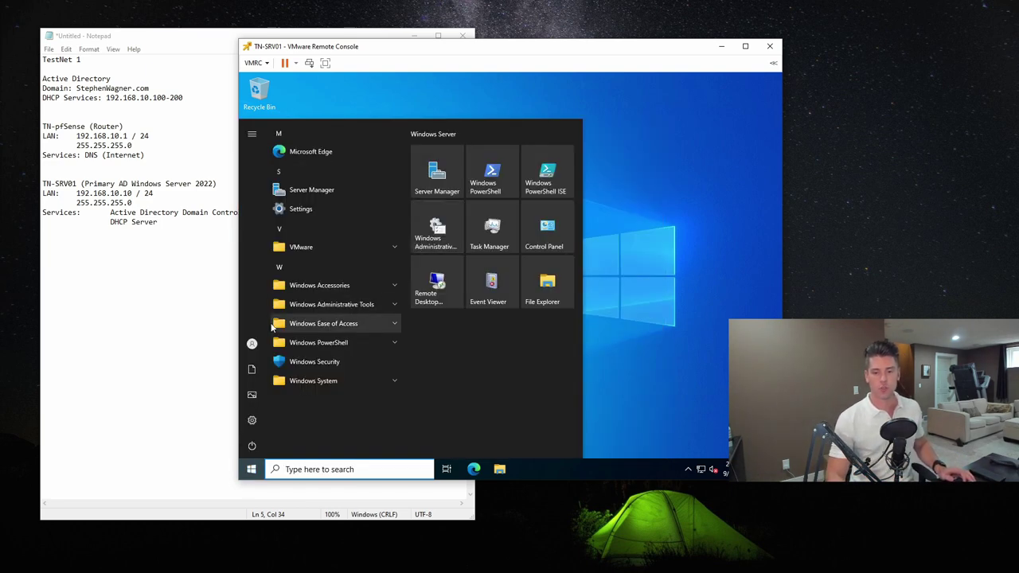
click(394, 304)
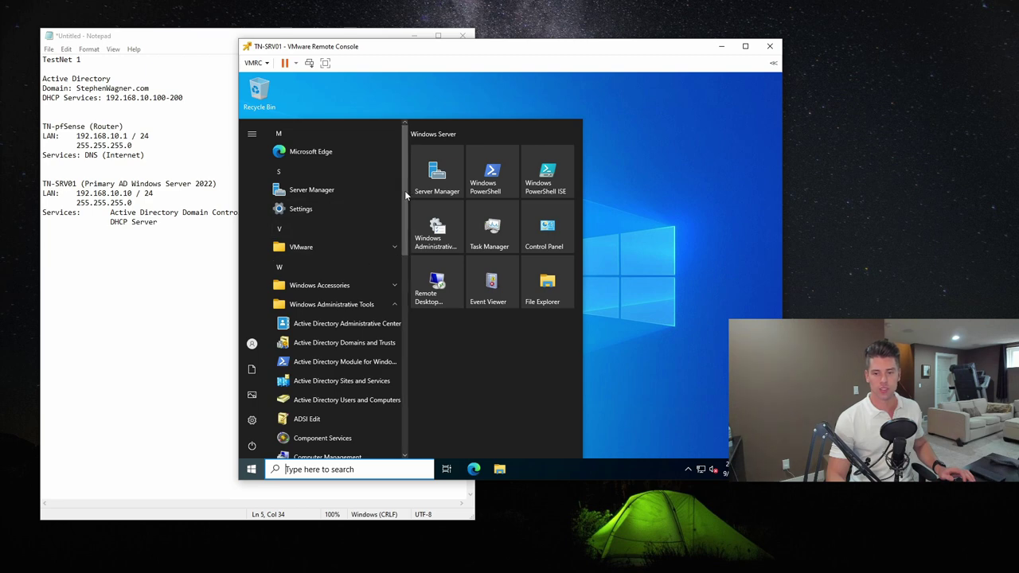
drag(406, 191, 409, 250)
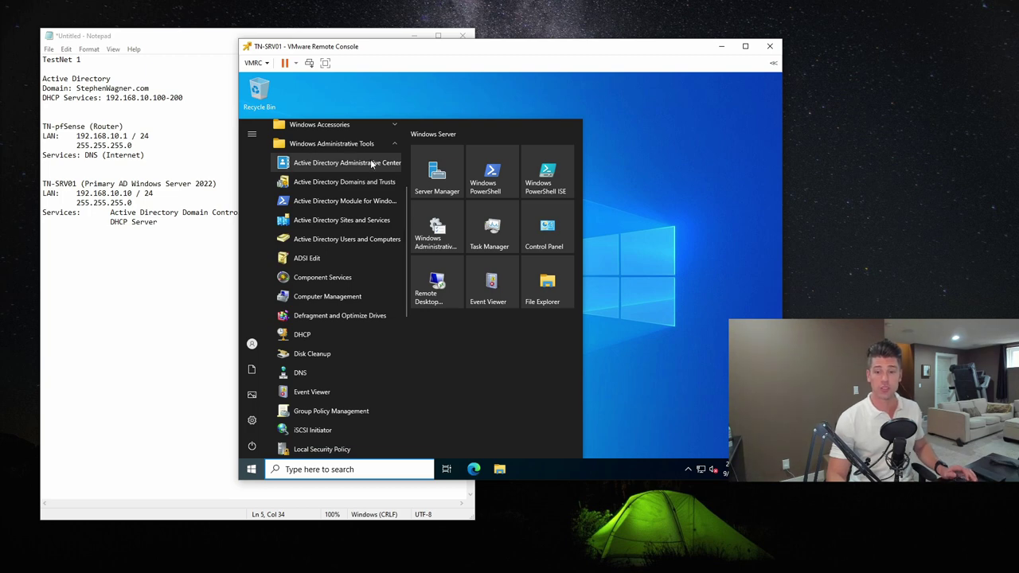
scroll(345, 278, down, 1)
scroll(346, 280, down, 1)
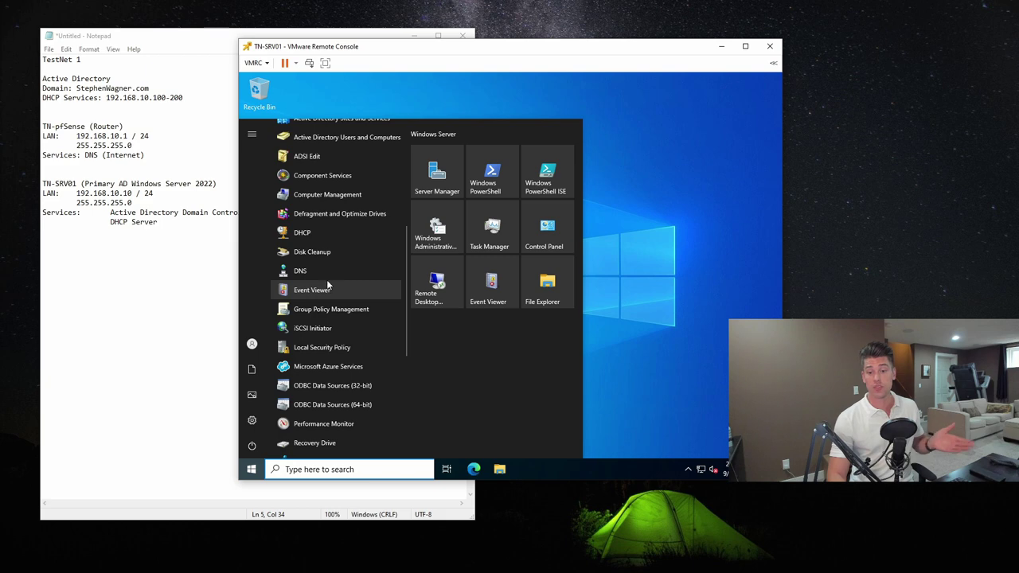
scroll(345, 308, down, 3)
scroll(344, 309, up, 6)
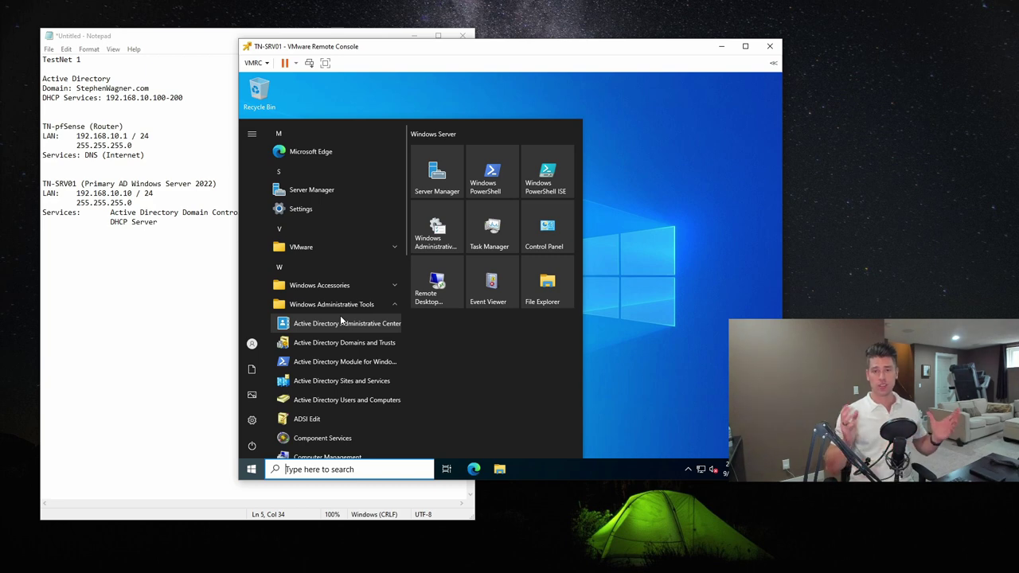
- Open Active Directory Administrative Center, look over its overview page at full size and close it
click(342, 322)
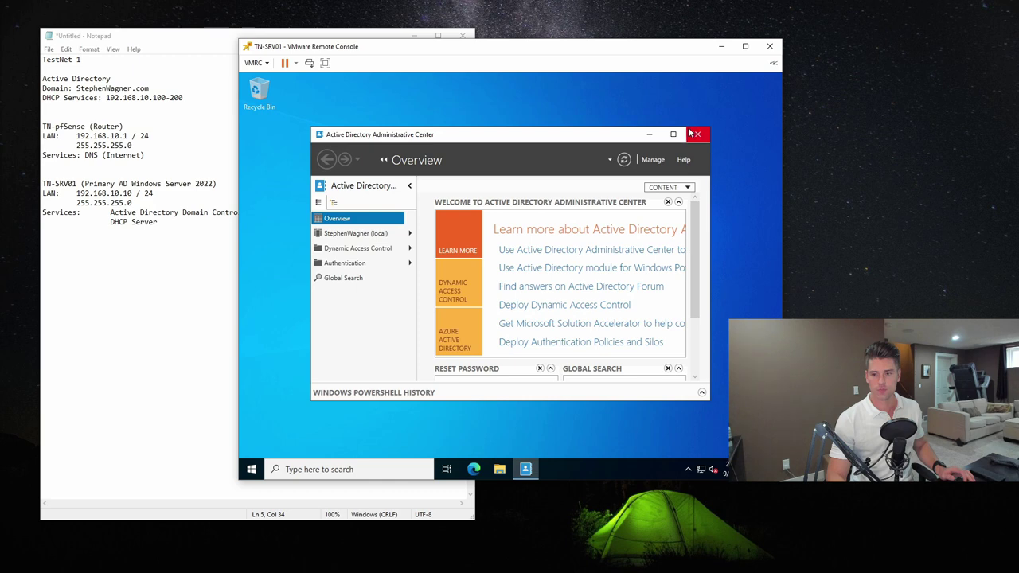
click(672, 134)
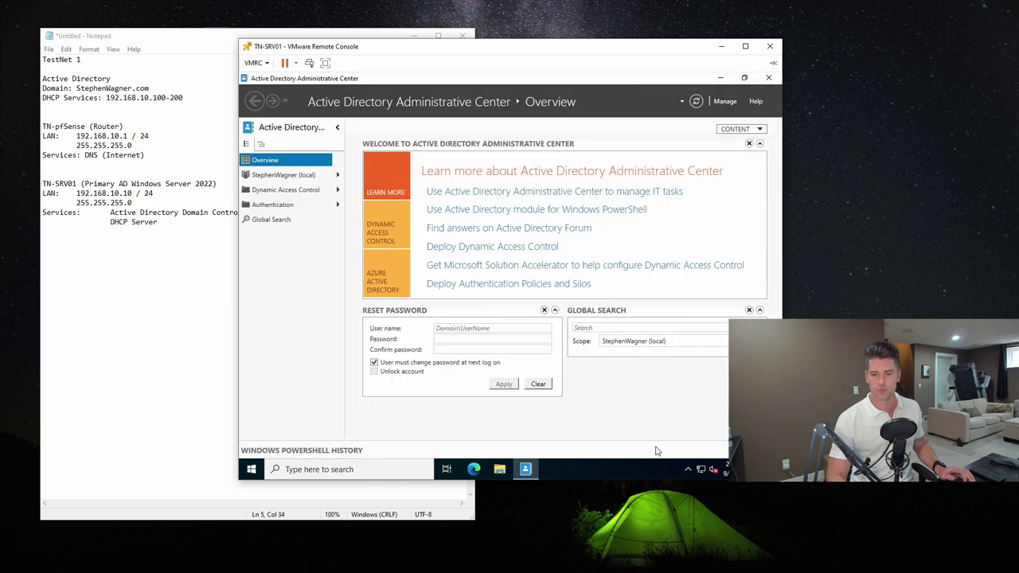
click(768, 77)
- Search Windows for "dhcp", open the DHCP console and expand the tn-srv01 server, widening the tree to show its full name
click(251, 469)
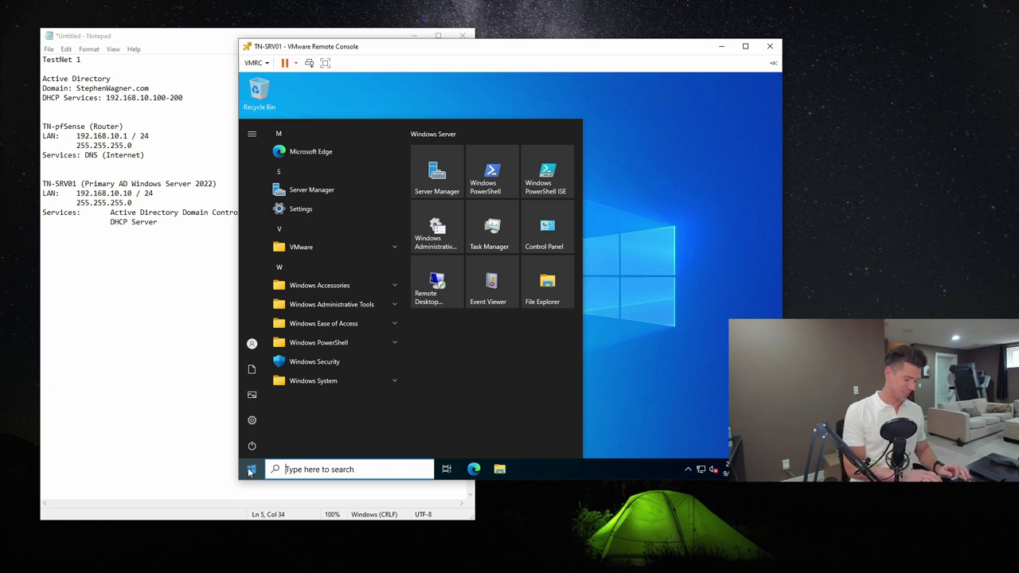
text(dhcp)
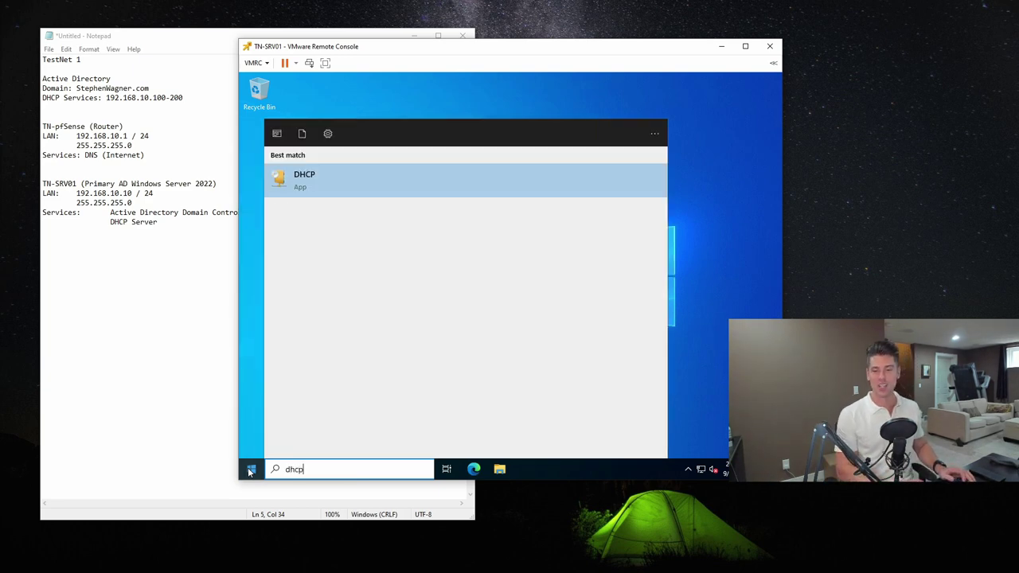
key(Return)
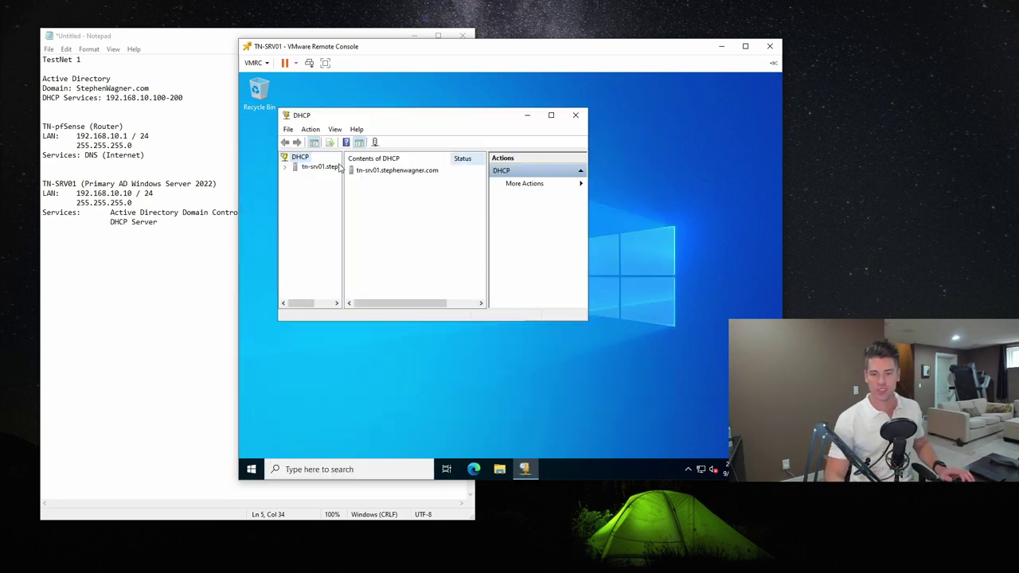
click(551, 115)
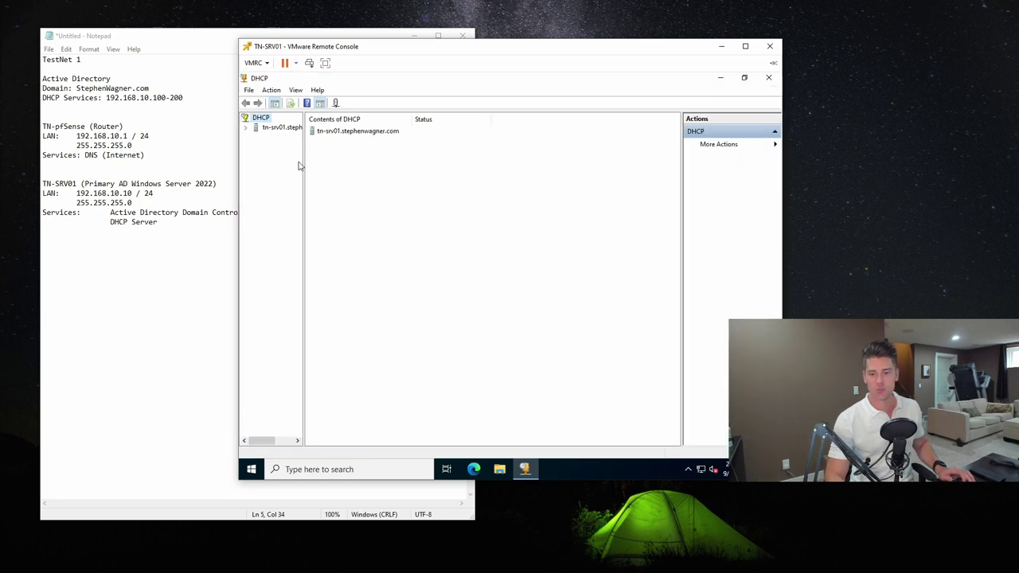
drag(303, 157, 327, 157)
click(246, 127)
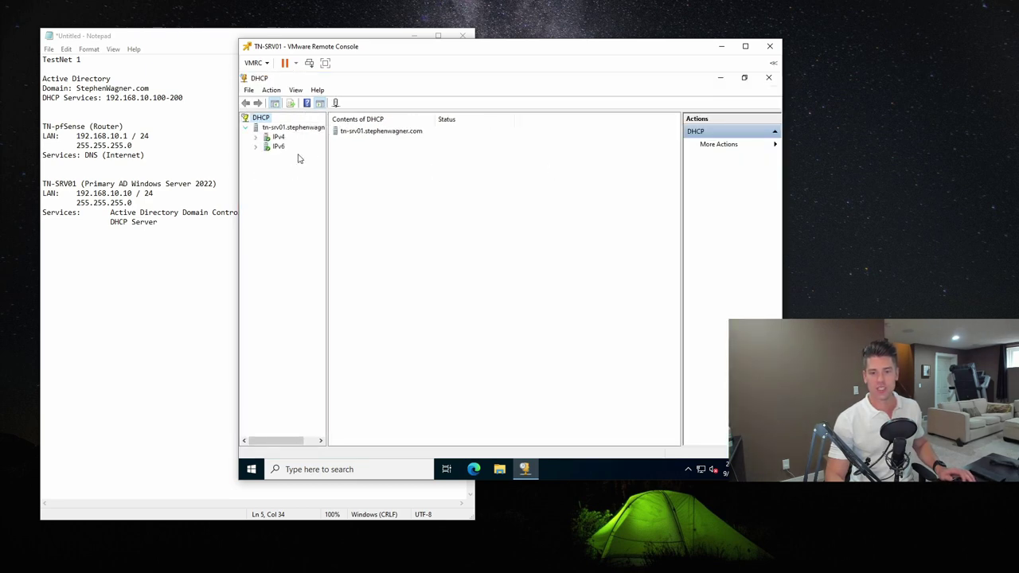
drag(329, 160, 360, 160)
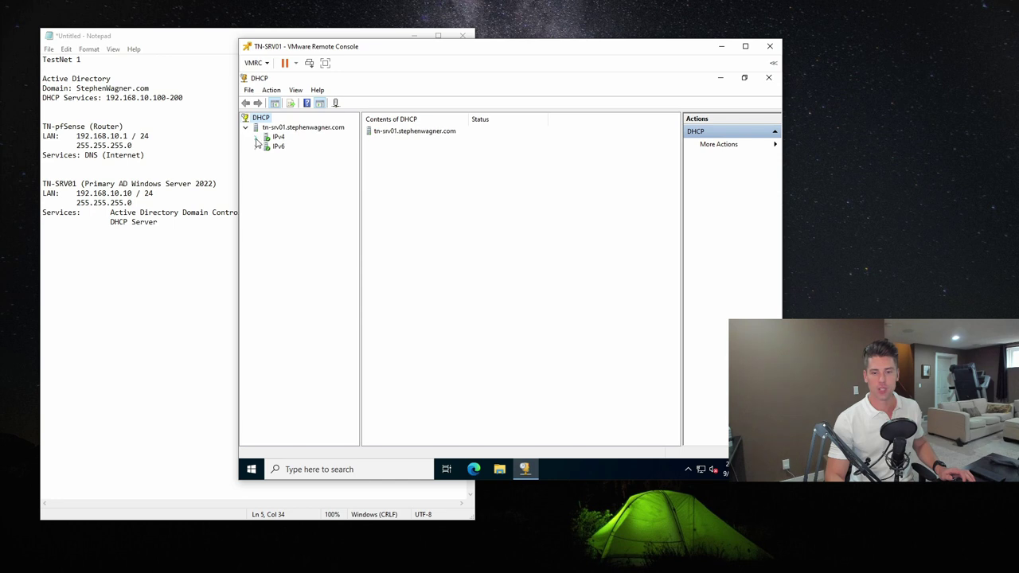
- Expand IPv4 and look over its server options, policies and scope information
double_click(273, 138)
click(304, 148)
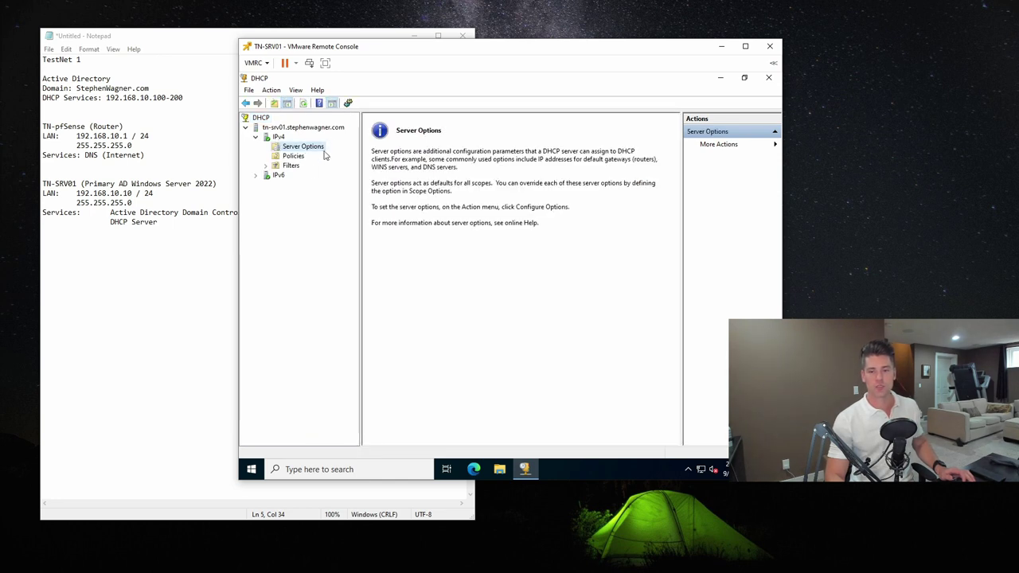
click(293, 156)
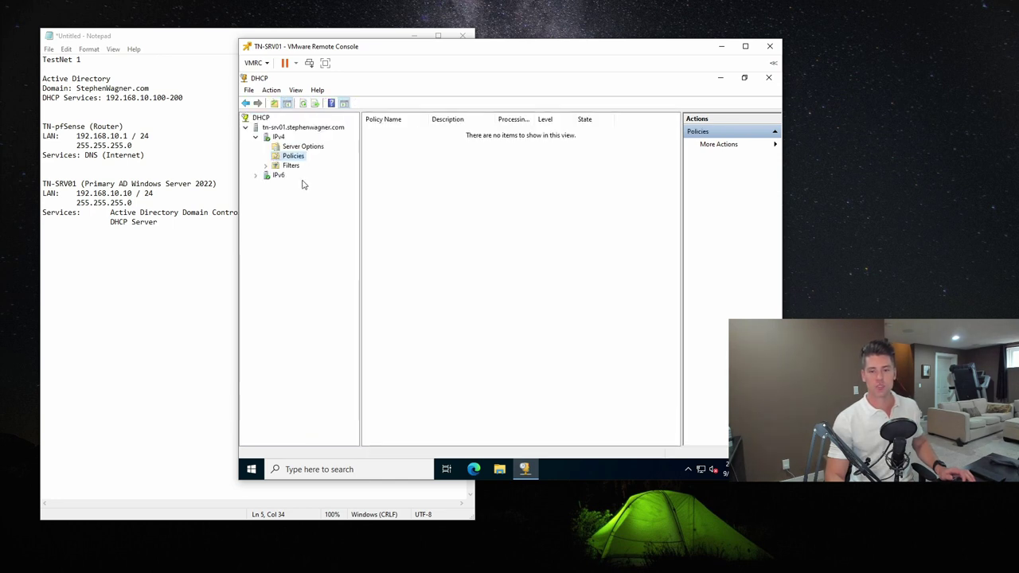
click(279, 138)
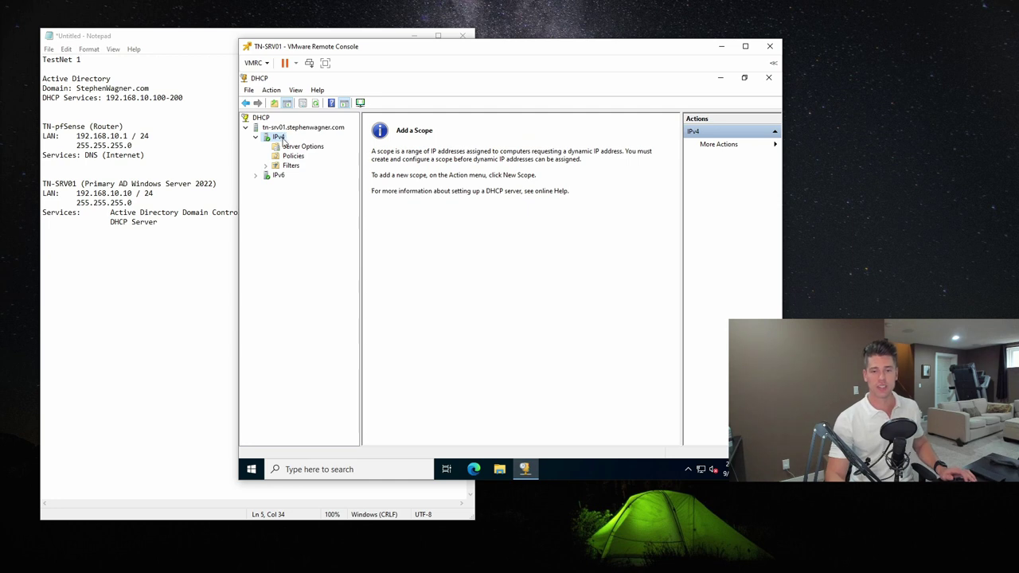
- Start a new IPv4 scope and name it "TN DHCP Scope"
right_click(278, 138)
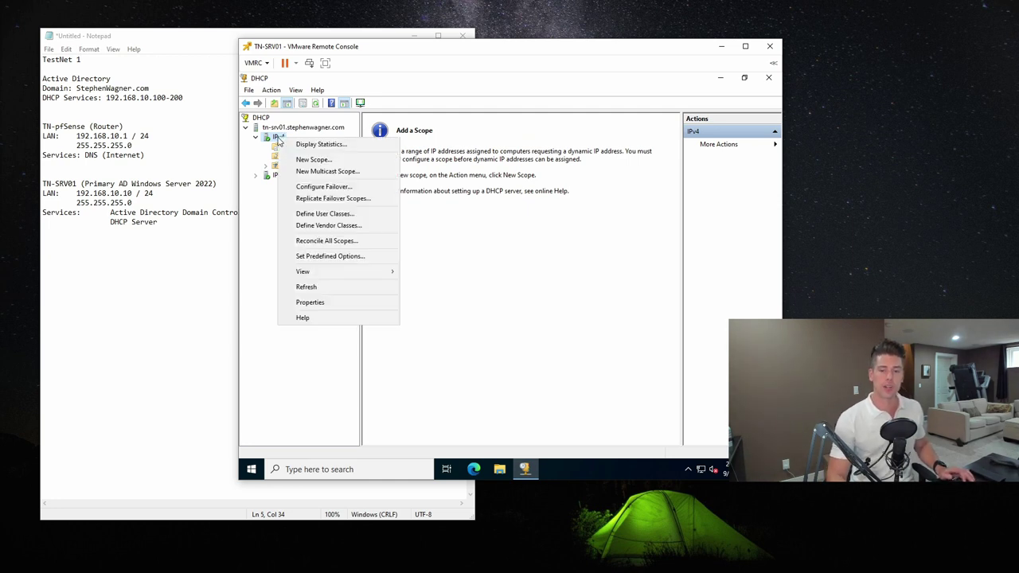
click(338, 159)
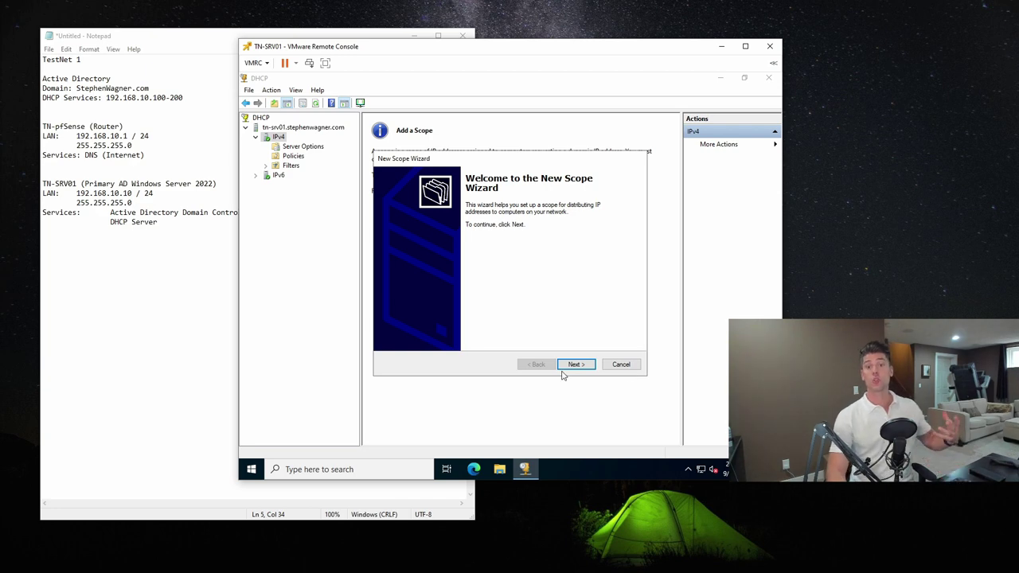
click(585, 366)
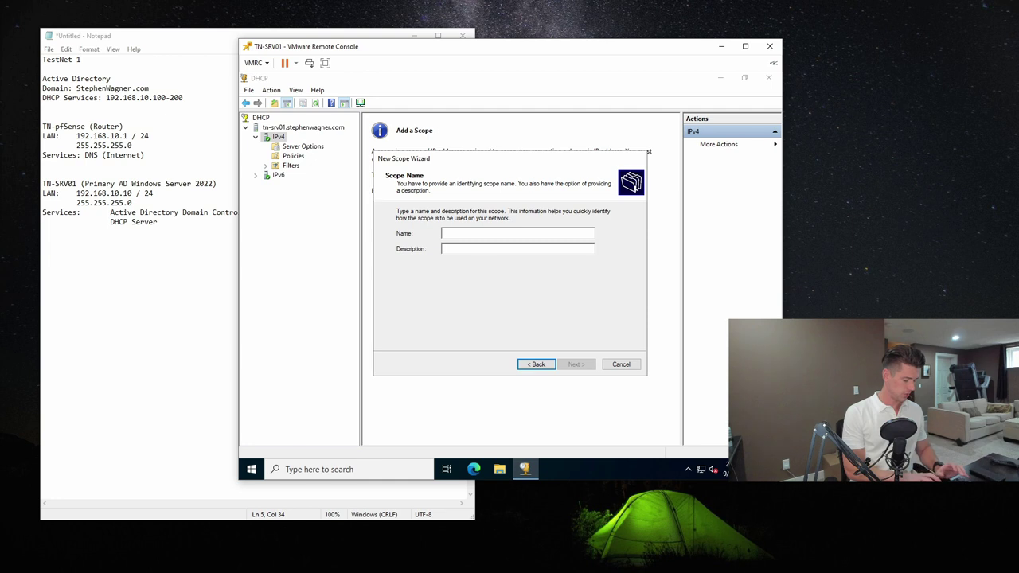
text(TN DHCP Se)
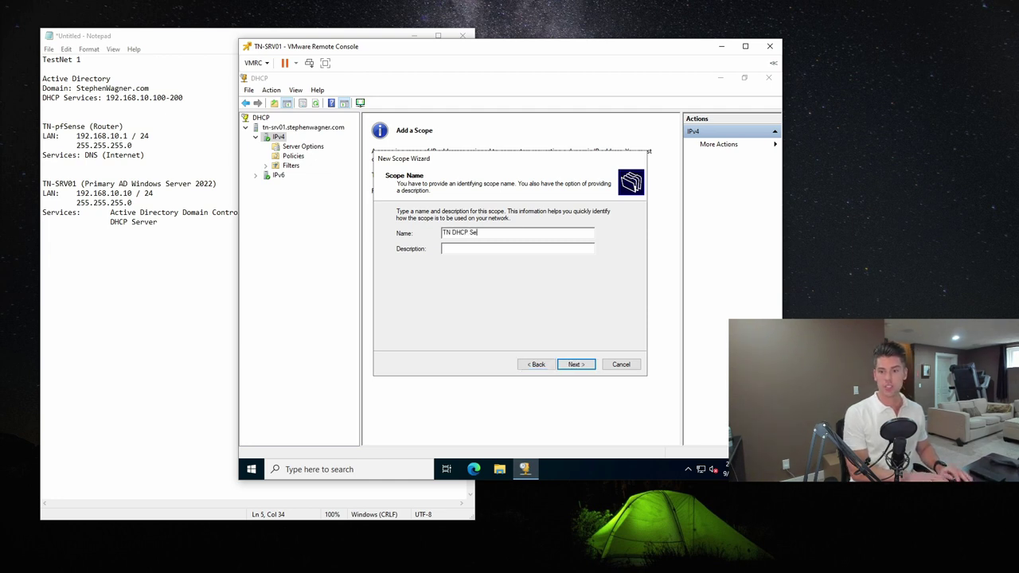
text(rver)
key(BackSpace)
key(BackSpace)
key(BackSpace)
text(cope)
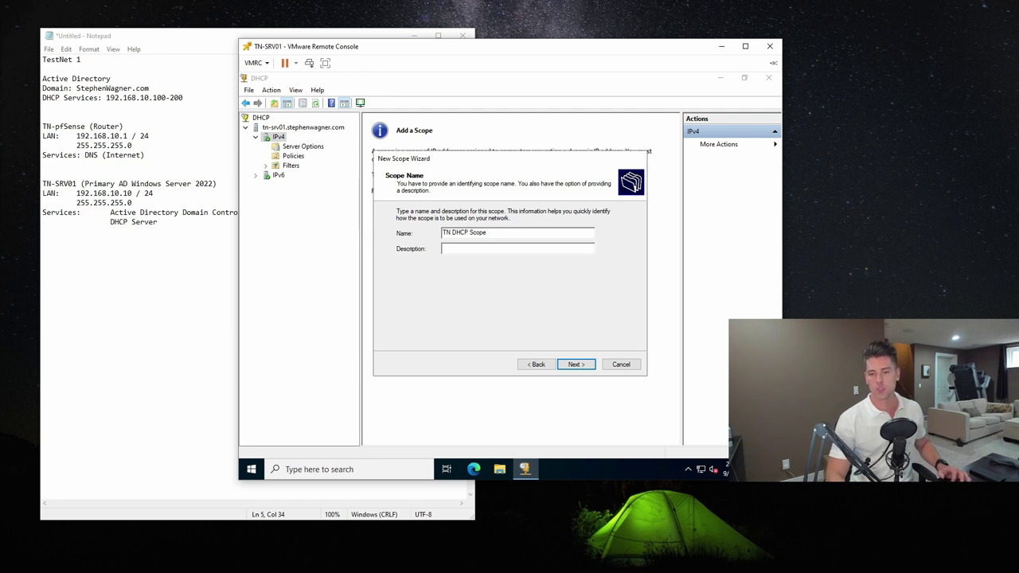
- Copy the scope name into the description as "TN DHCP Scope" and continue to the IP address range
drag(486, 232, 380, 230)
key(ctrl+c)
click(473, 248)
key(ctrl+v)
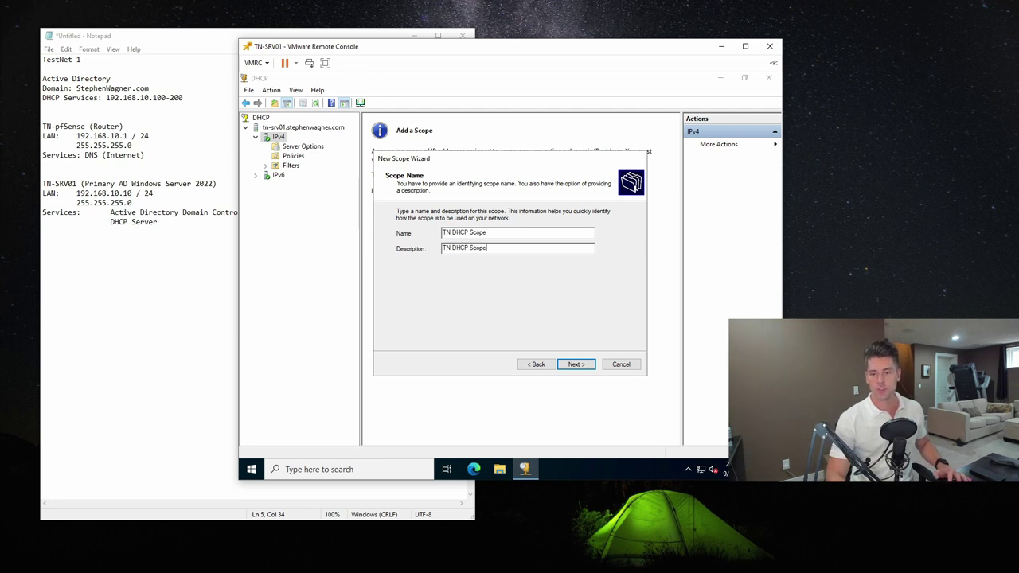
click(589, 369)
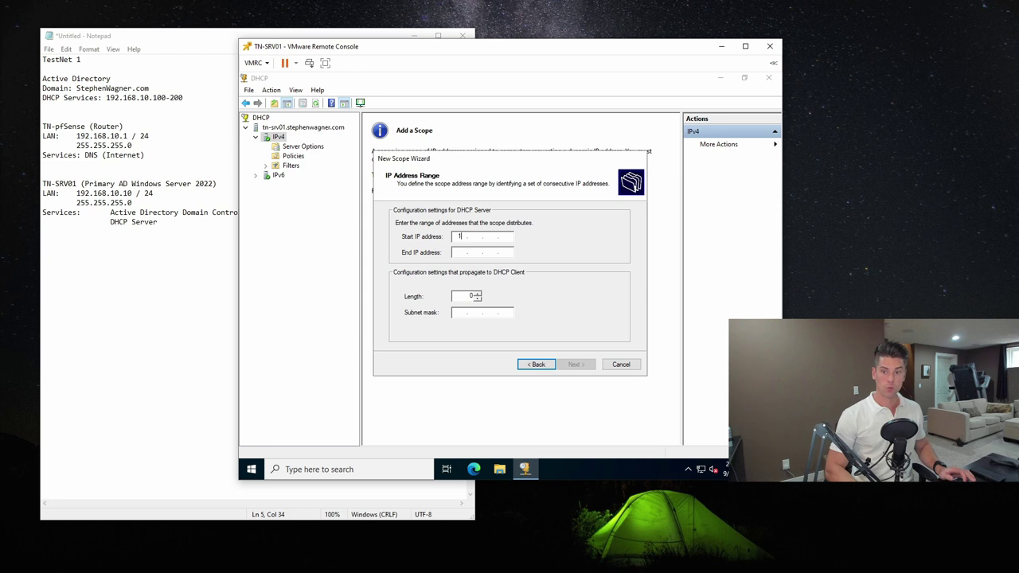
- Set the scope's address range from 192.168.10.100 to 192.168.10.200, keeping the 24-bit subnet mask 255.255.255.0
text(168 . )
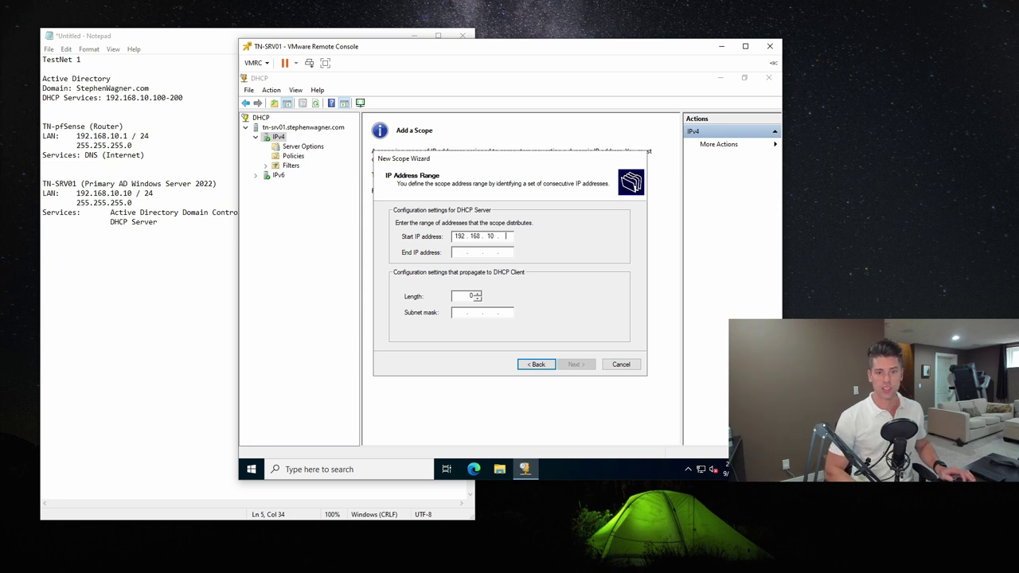
text(10 . 100)
key(Tab)
text(192 . 168 . 10 . 200)
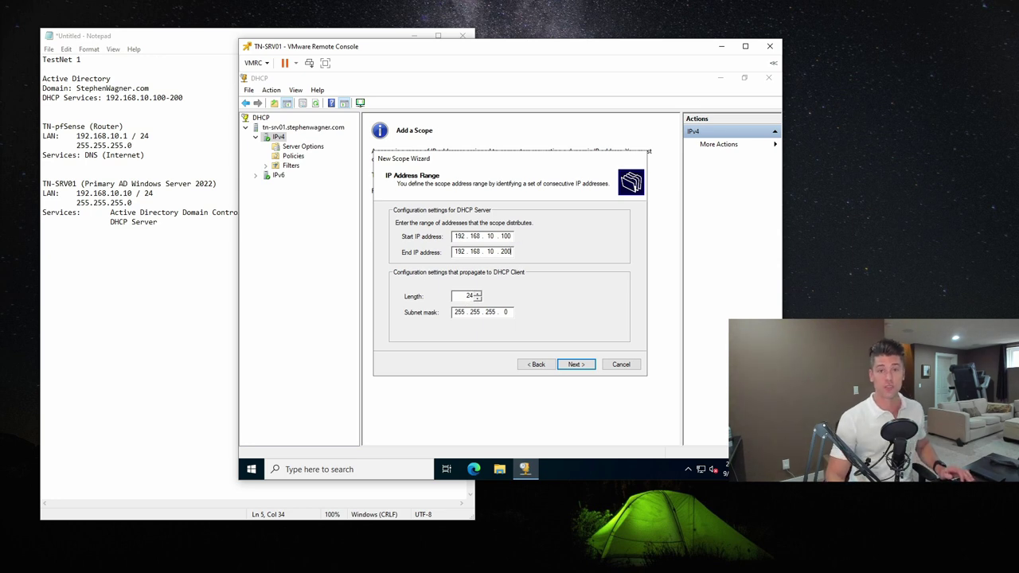
click(578, 366)
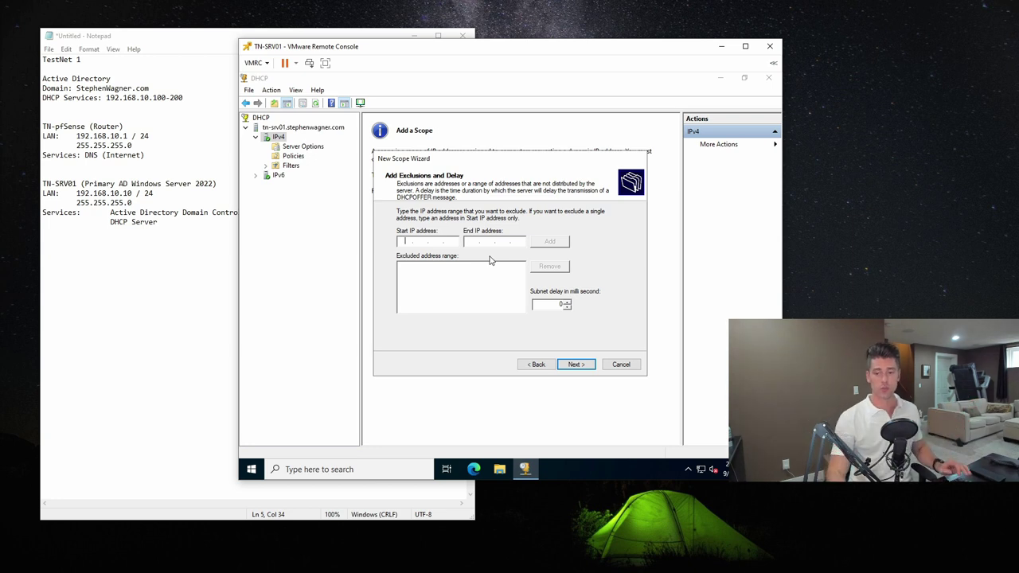
- Continue without address exclusions, keep the default lease duration and choose to configure the DHCP options now
click(582, 367)
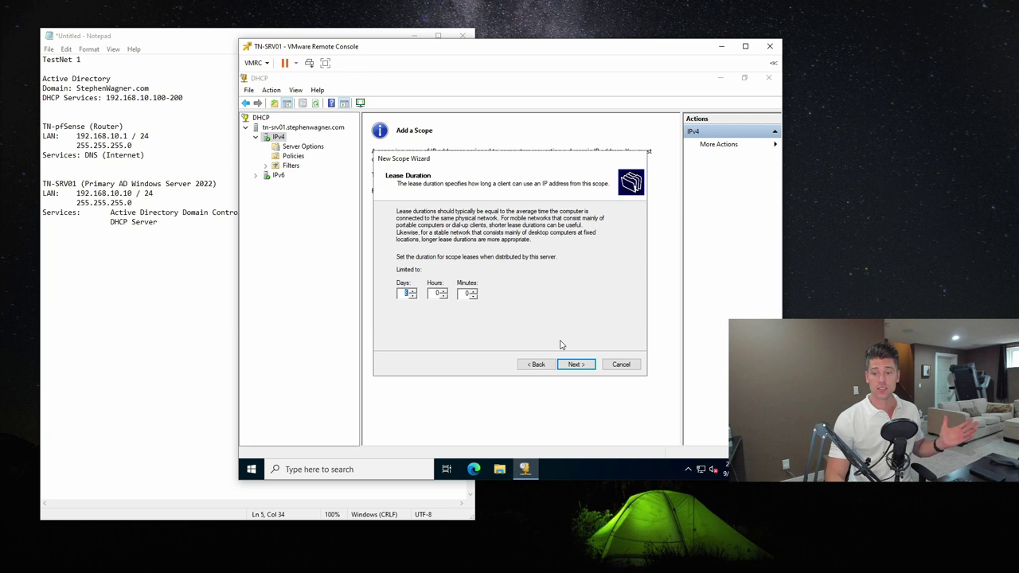
click(590, 368)
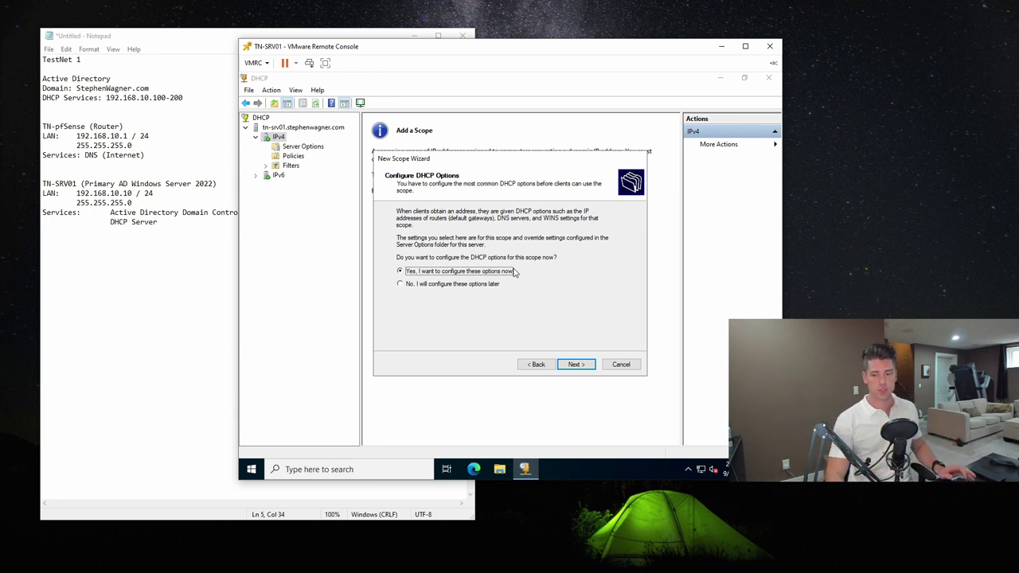
click(578, 364)
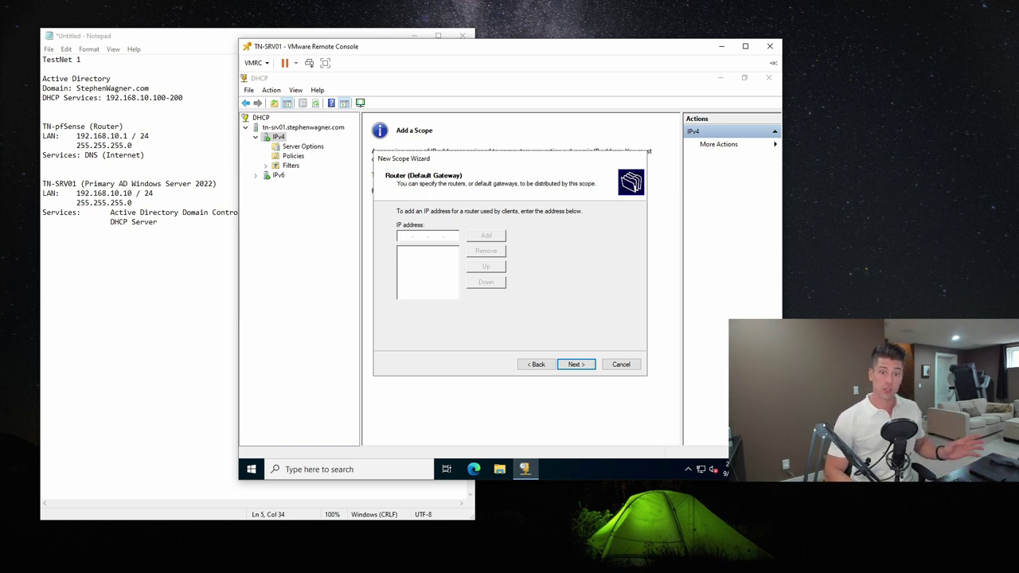
- Add 192.168.10.1 as the scope's default gateway and continue to the domain name and DNS server settings
text(192 . 168 . 1 .)
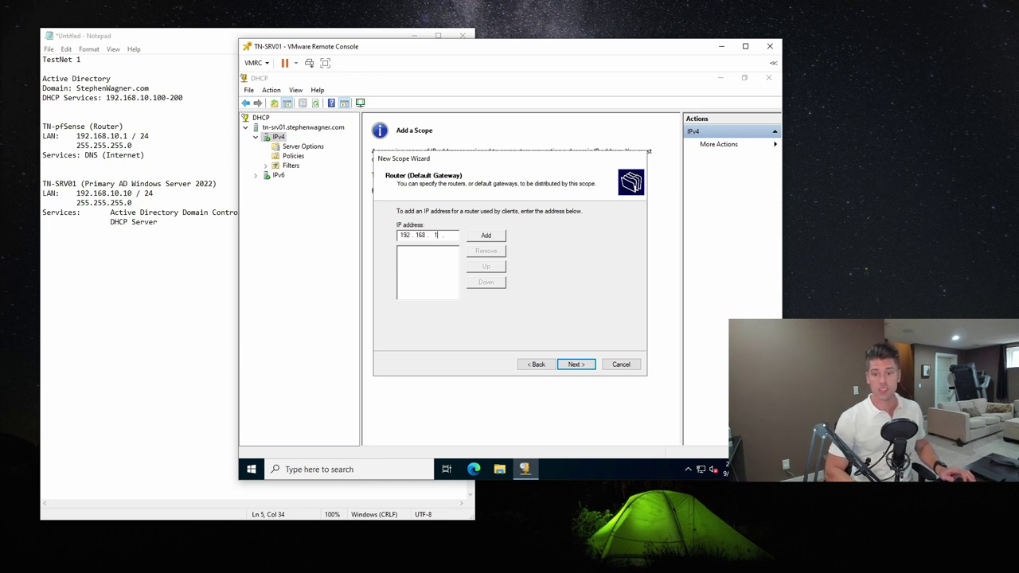
click(488, 235)
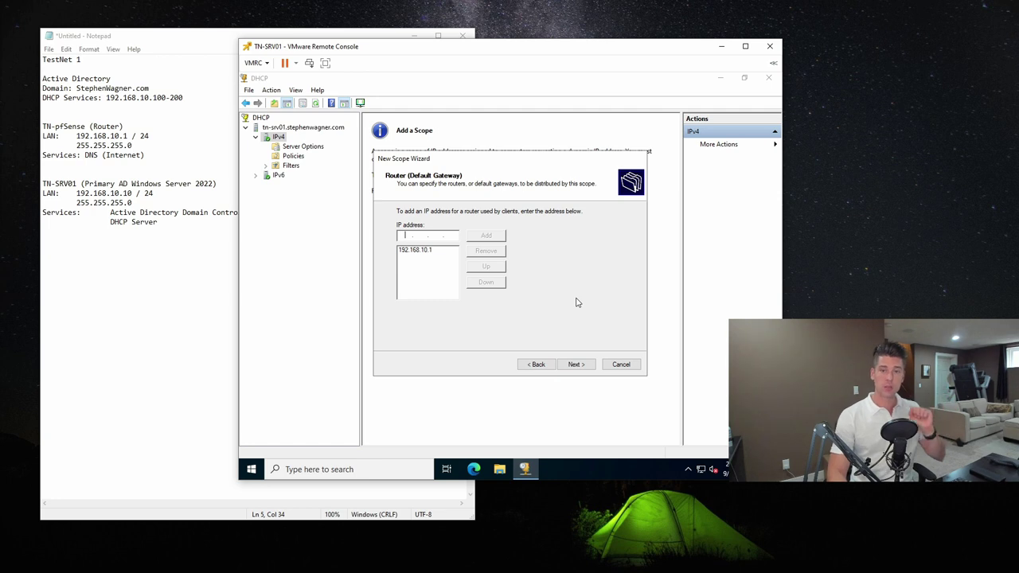
click(574, 365)
key(End)
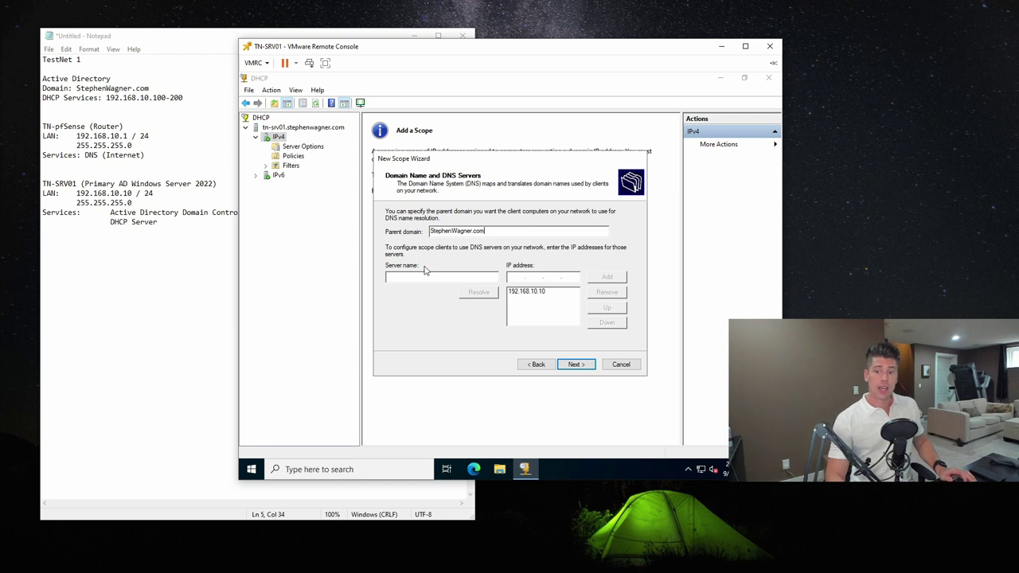
- Keep the proposed parent domain and DNS server 192.168.10.10, leave WINS servers empty, and complete the scope with immediate activation
click(532, 299)
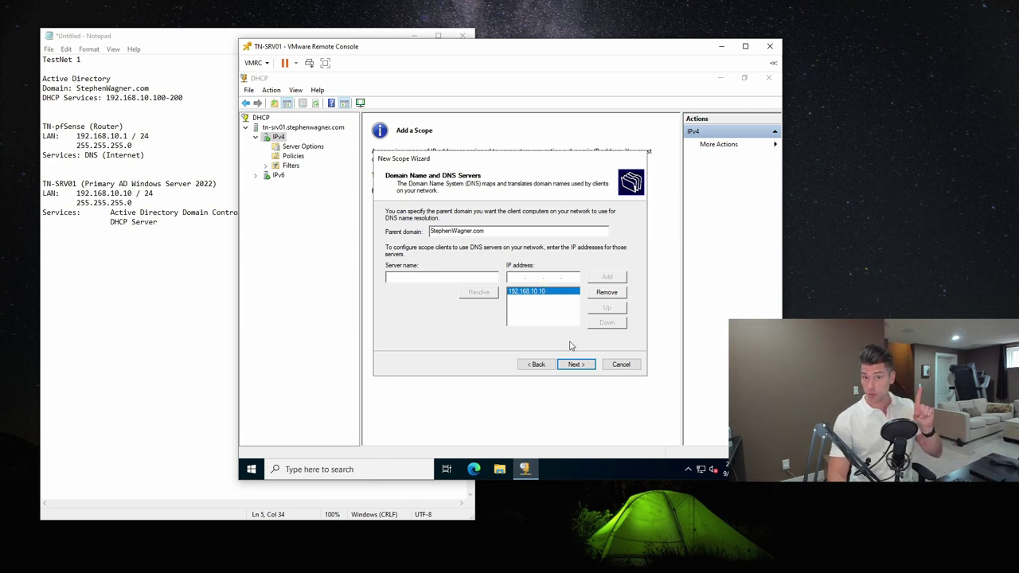
click(577, 364)
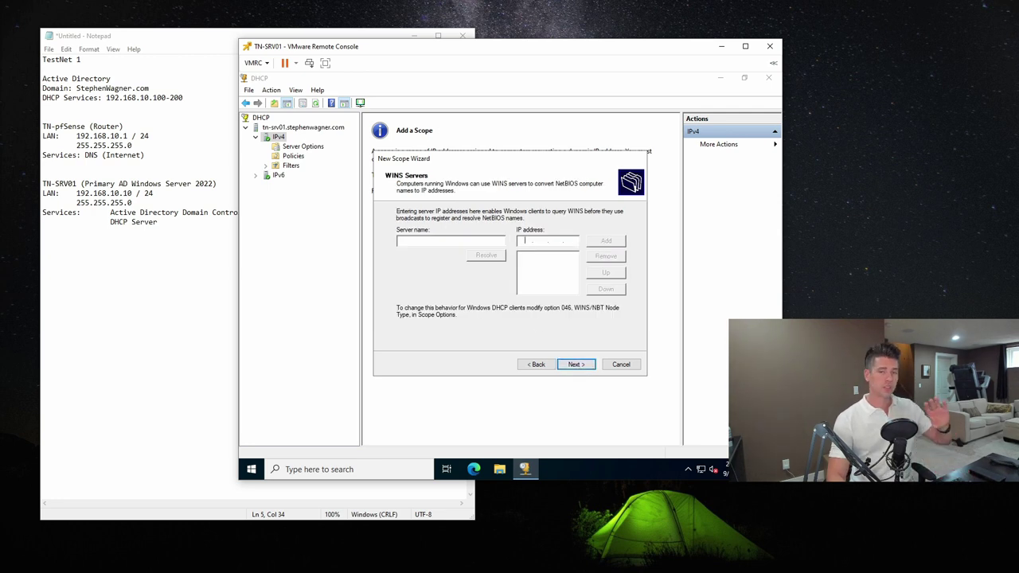
click(576, 365)
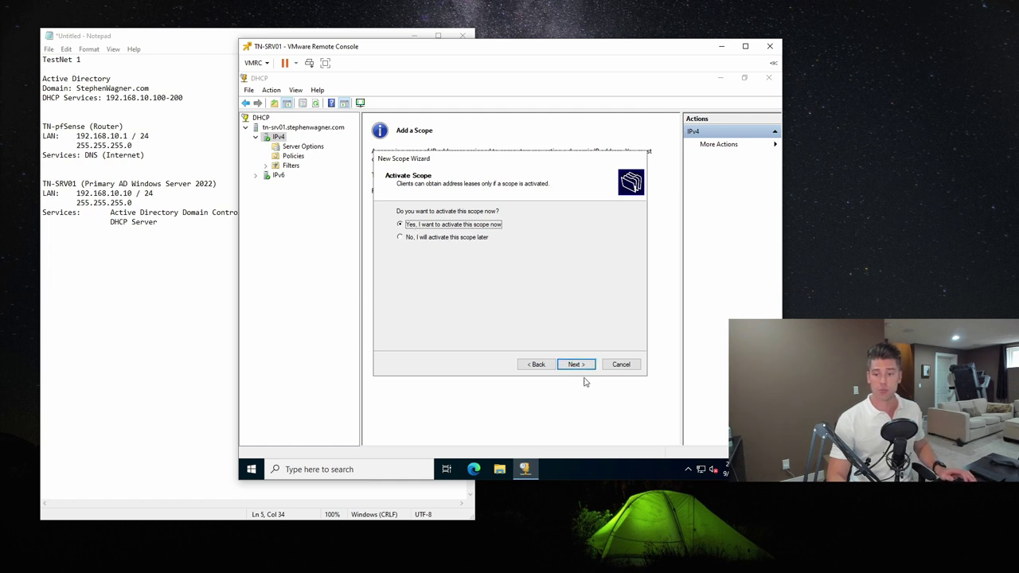
click(577, 366)
click(577, 364)
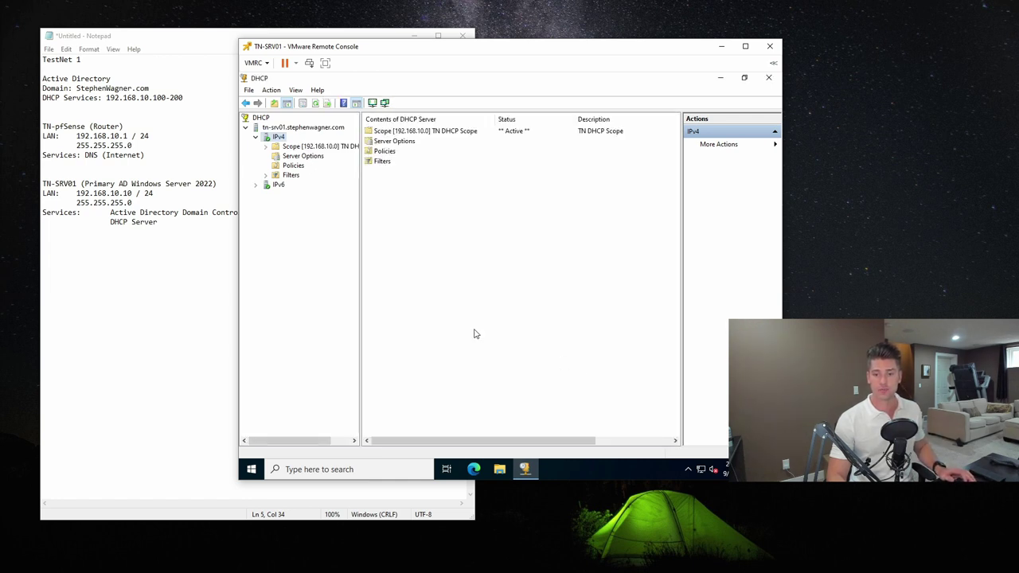
- Expand the new TN DHCP Scope under IPv4 and examine its address leases and contents
click(315, 149)
click(322, 166)
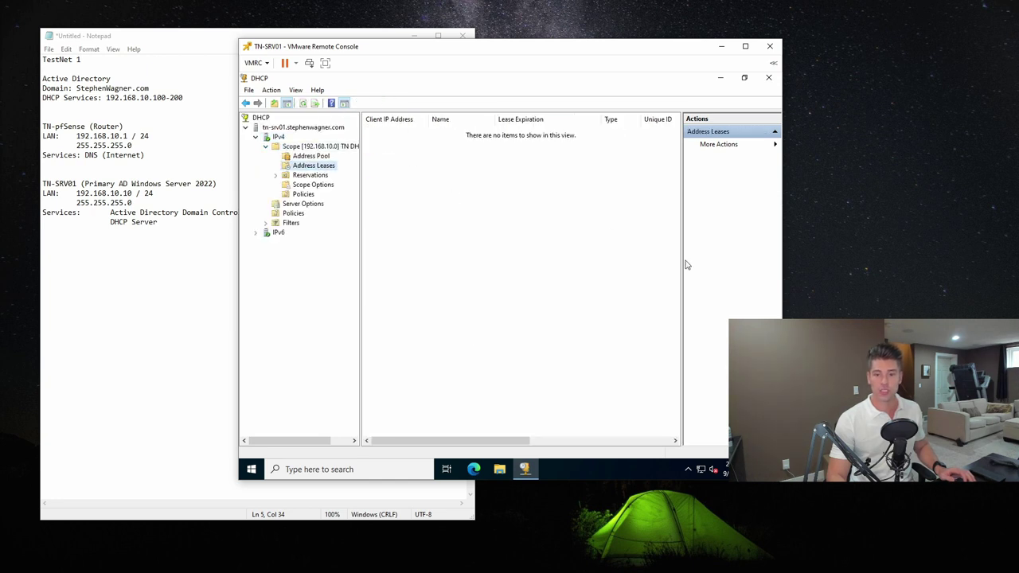
click(320, 147)
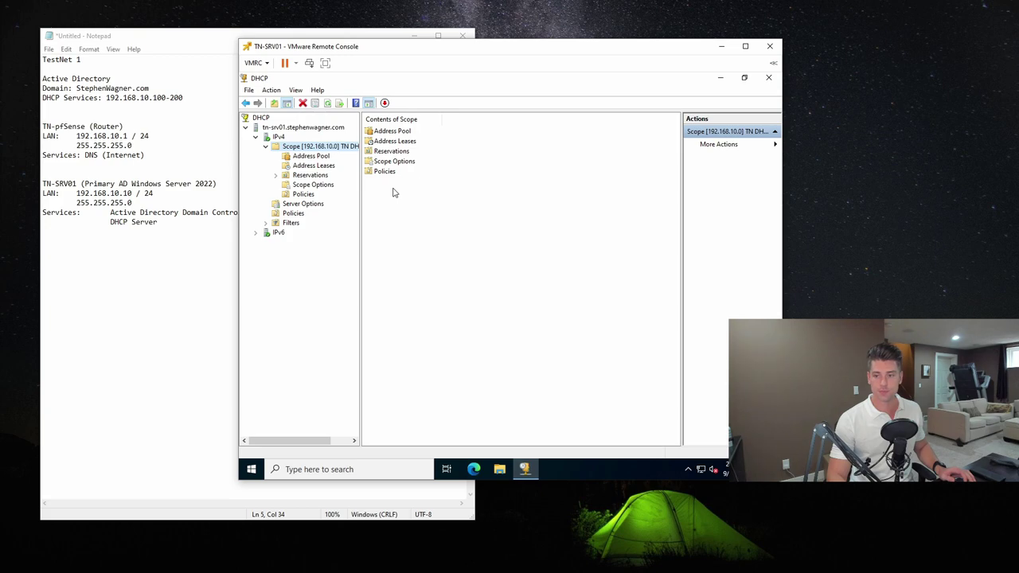